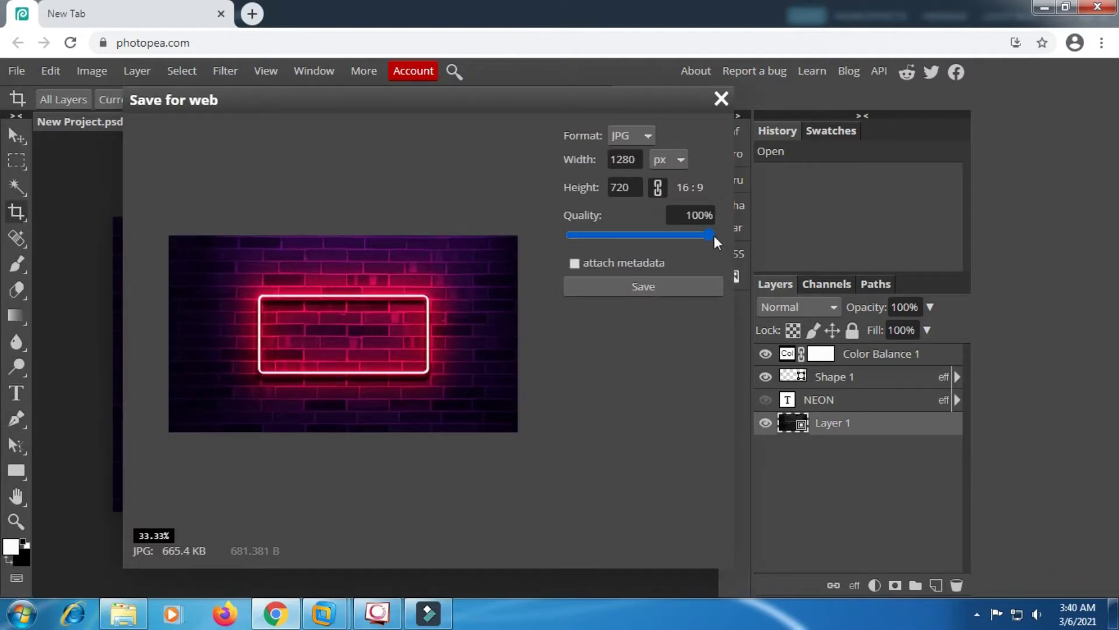
Save the composition as a 1280 × 720 px JPG at 100% quality.
{"action": "left_click", "coordinate": [654, 292]}
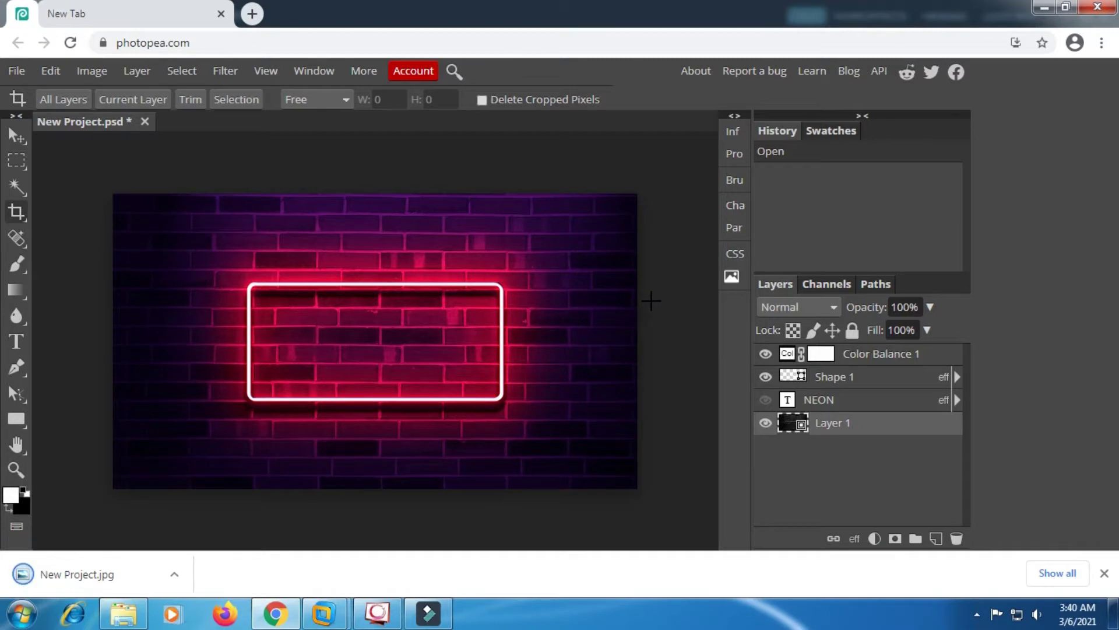
Hide the brick-wall background Layer 1 and export the neon frame as a 1280 × 720 px PNG at 100% quality.
{"action": "left_click", "coordinate": [765, 424]}
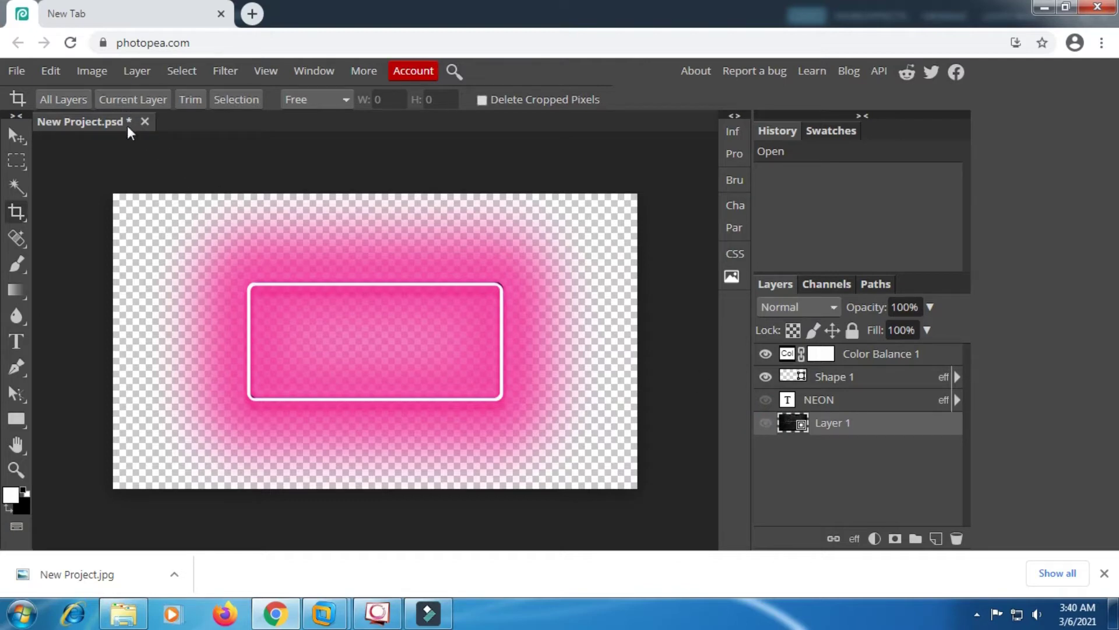
{"action": "left_click", "coordinate": [17, 71]}
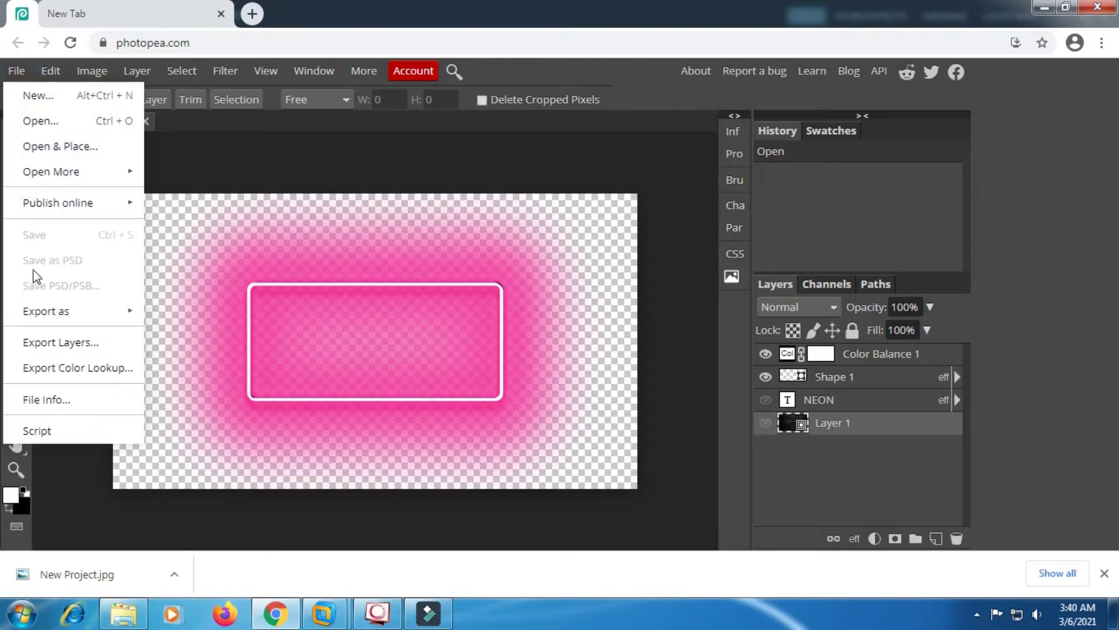
{"action": "mouse_move", "coordinate": [36, 309]}
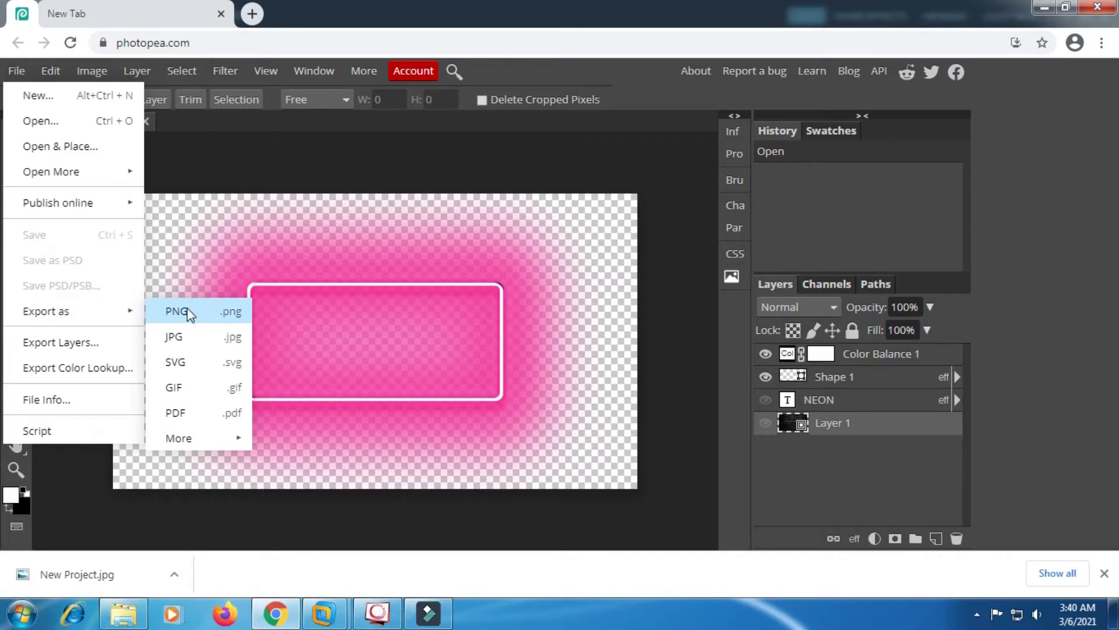
{"action": "left_click", "coordinate": [210, 315]}
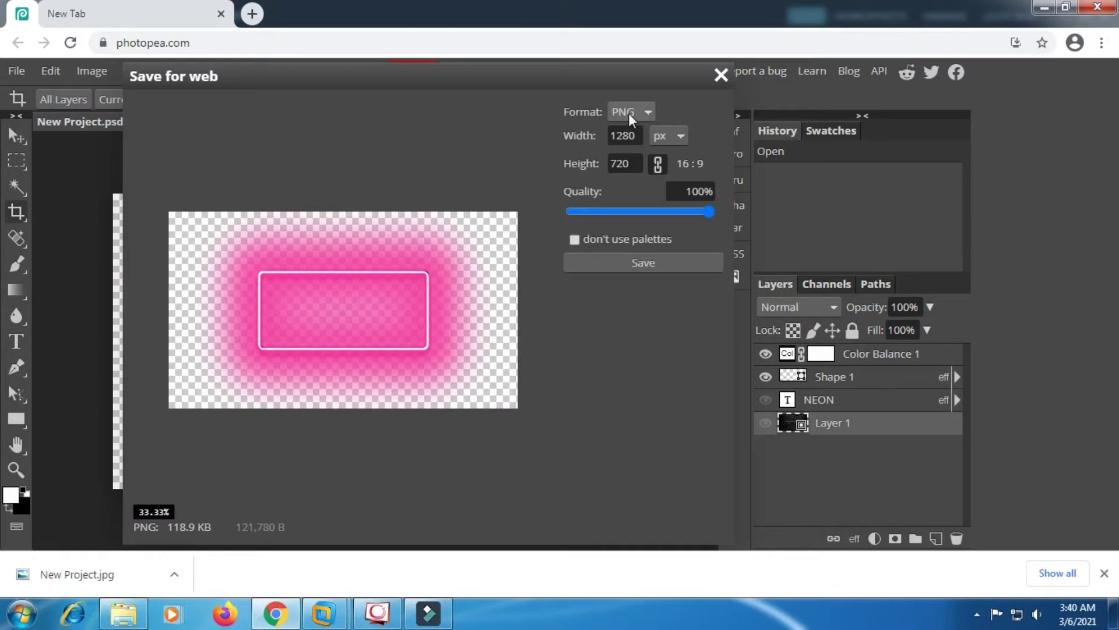
{"action": "left_click", "coordinate": [630, 264]}
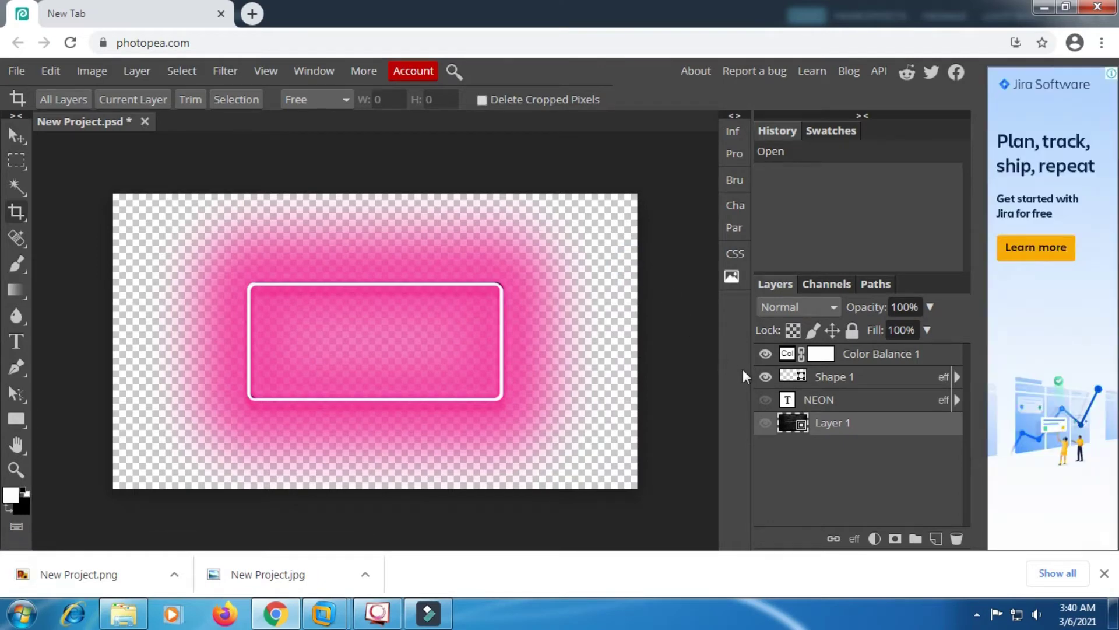
Hide the Shape 1 and Color Balance 1 layers and dismiss the browser's download bar.
{"action": "left_click", "coordinate": [765, 377]}
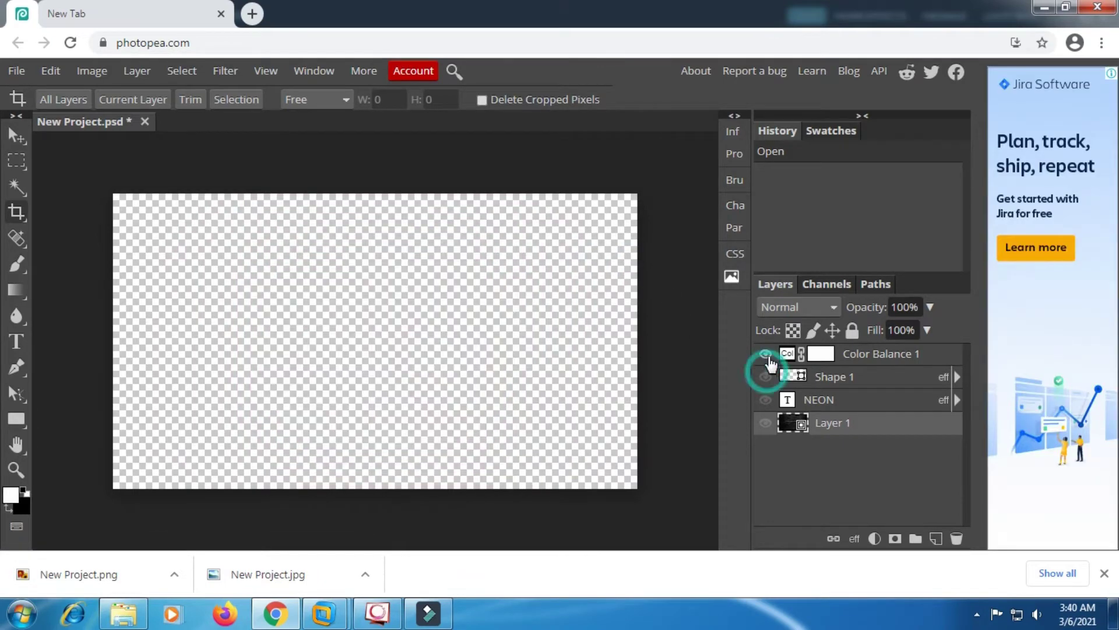
{"action": "left_click", "coordinate": [765, 354]}
{"action": "left_click", "coordinate": [1105, 574]}
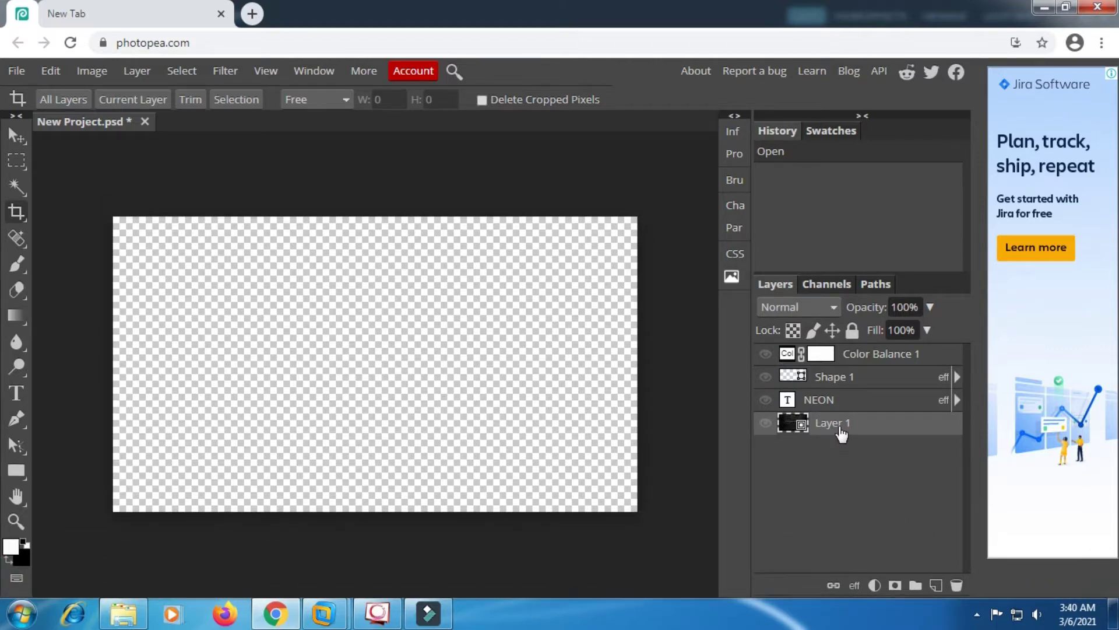
Add a Color Fill layer in dark grey 313030 directly above Layer 1.
{"action": "left_click", "coordinate": [874, 585]}
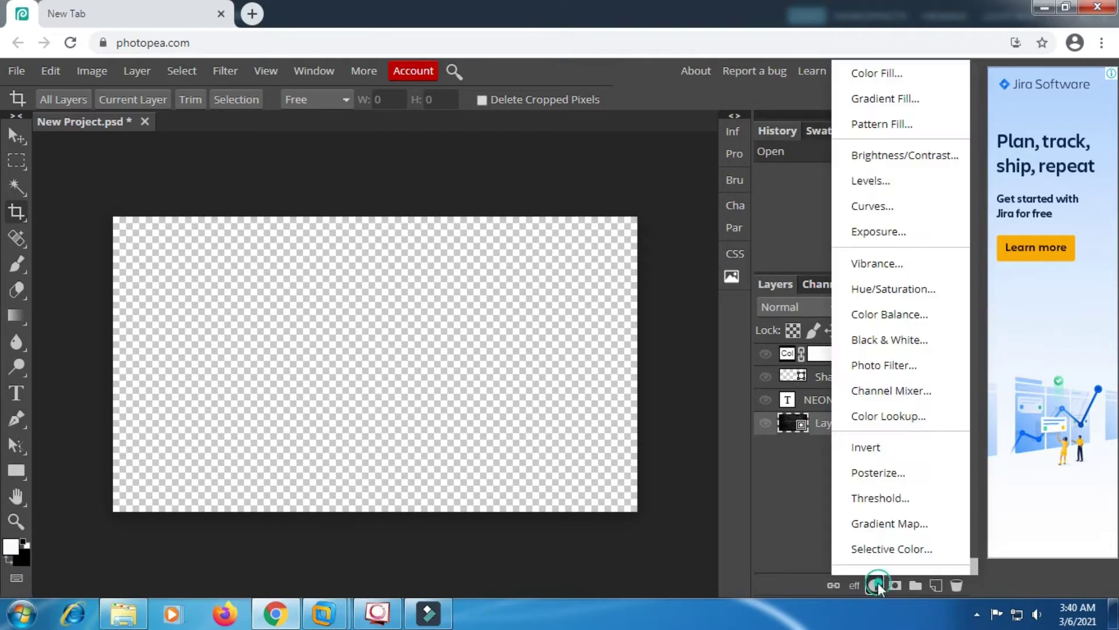
{"action": "left_click", "coordinate": [872, 74]}
{"action": "left_click", "coordinate": [562, 346]}
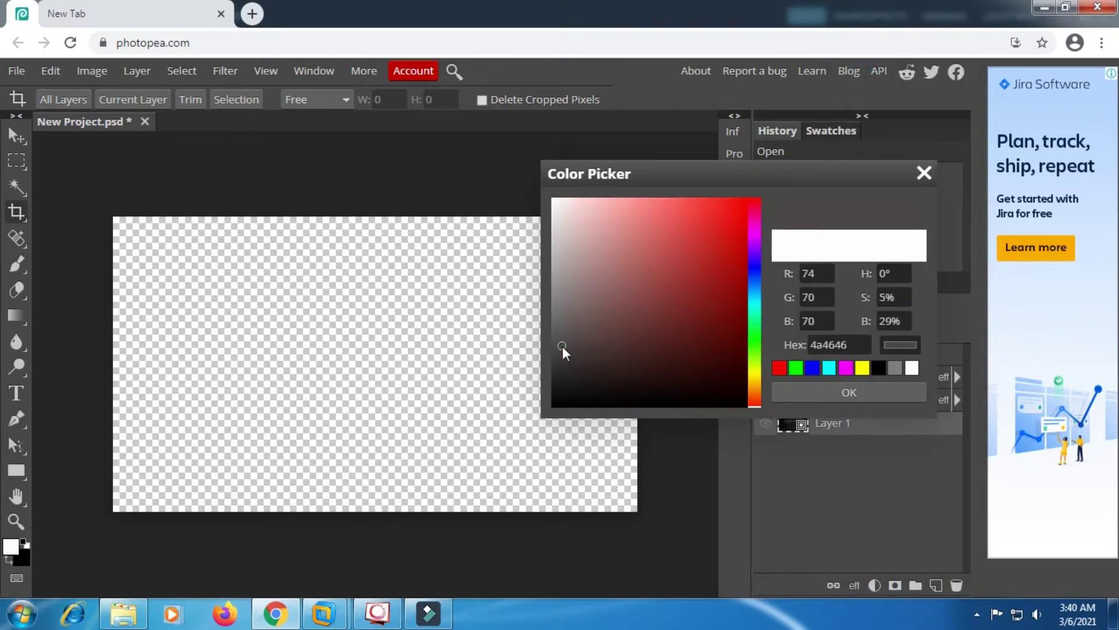
{"action": "left_click_drag", "start_coordinate": [562, 348], "coordinate": [555, 366]}
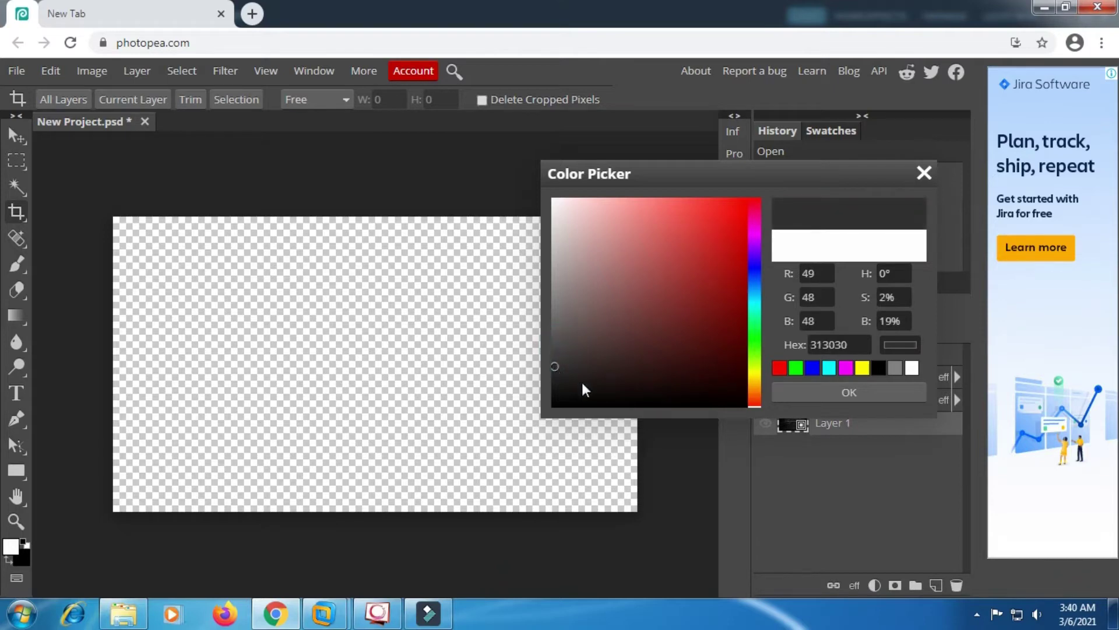
{"action": "left_click", "coordinate": [844, 393]}
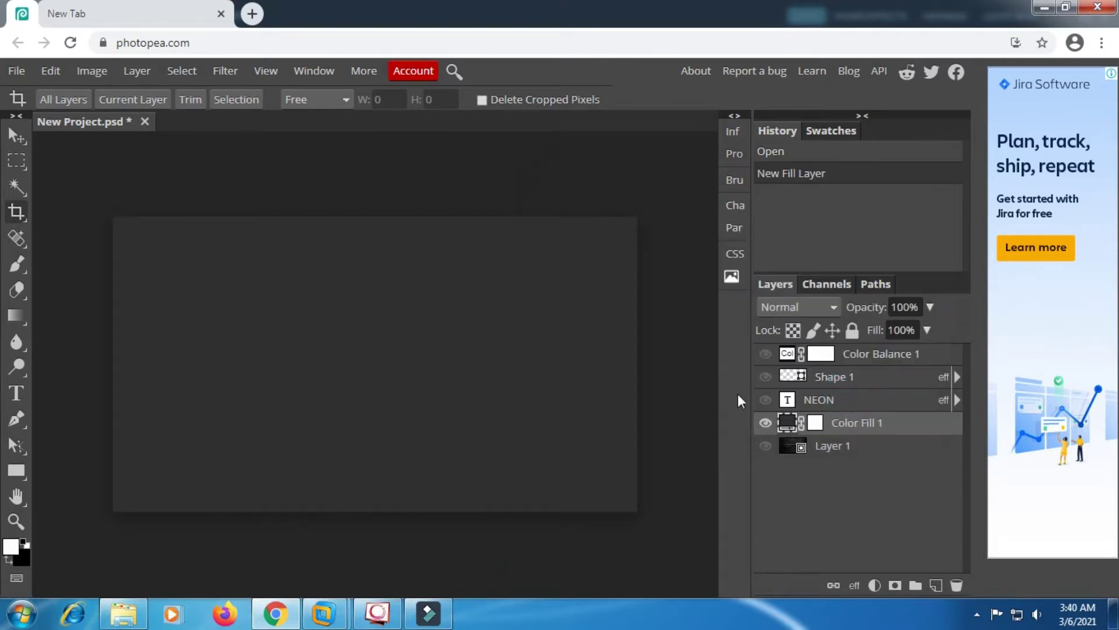
Show the NEON text layer and delete all of its existing text.
{"action": "left_click", "coordinate": [766, 400]}
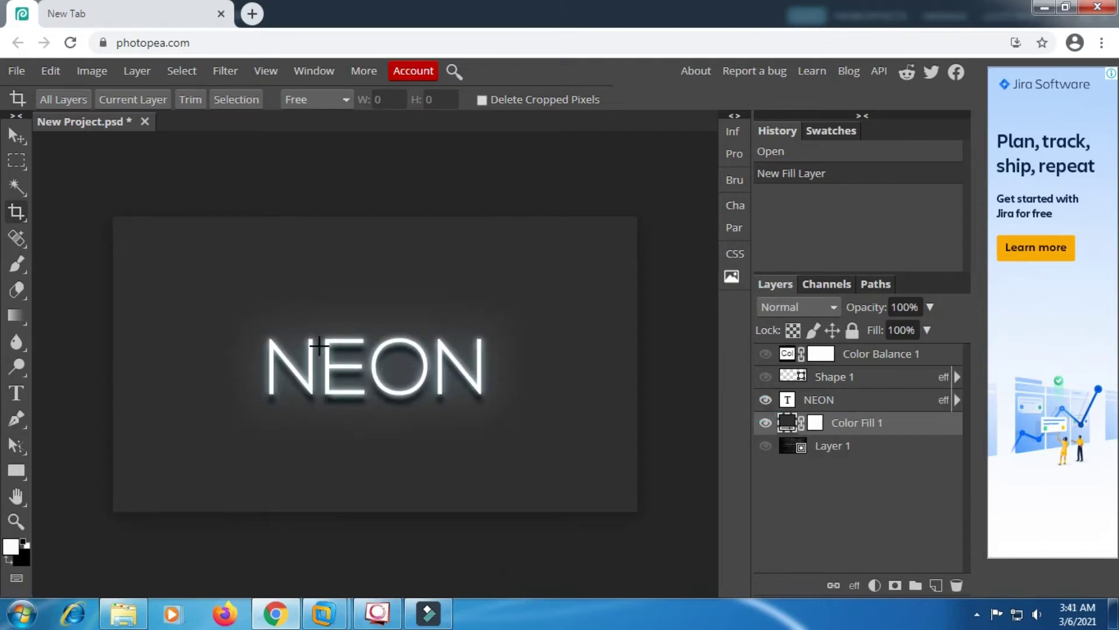
{"action": "left_click", "coordinate": [17, 393]}
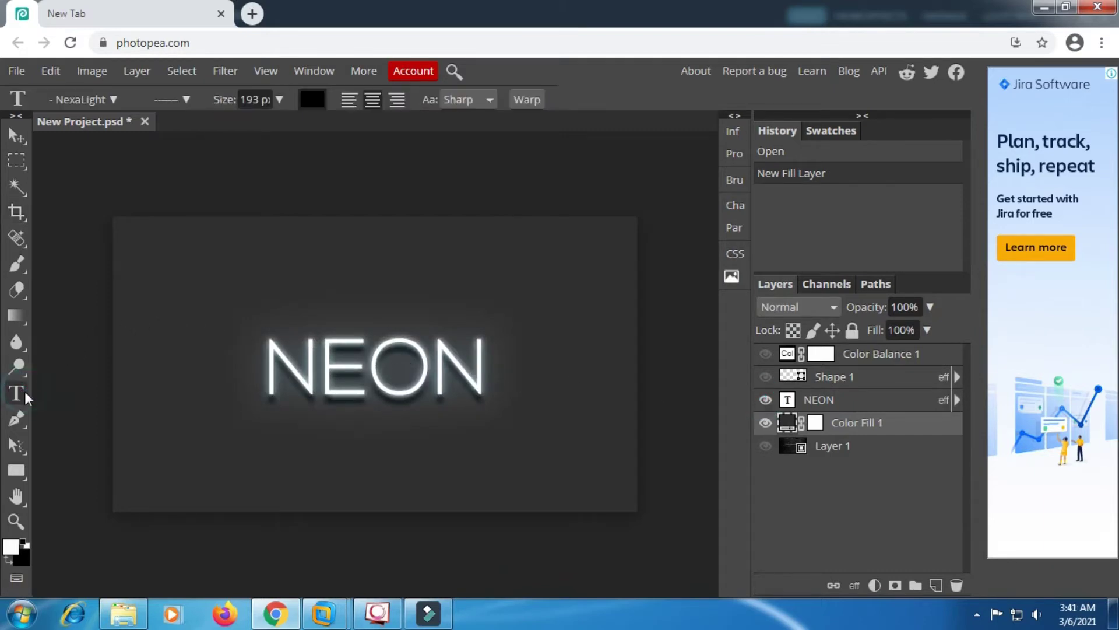
{"action": "left_click", "coordinate": [382, 360]}
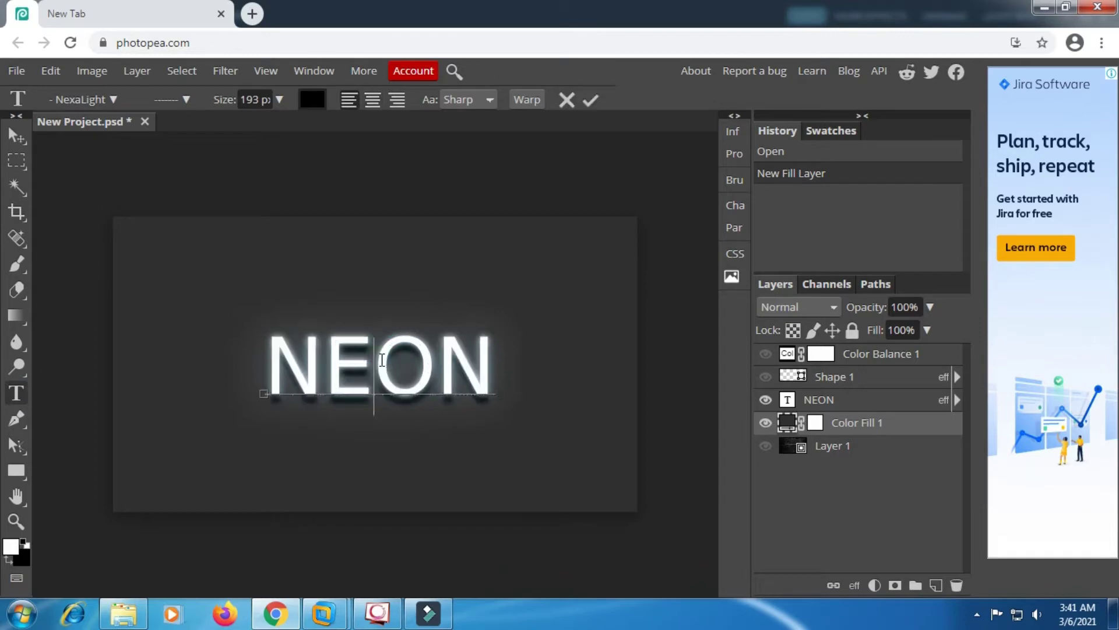
{"action": "left_click", "coordinate": [488, 362]}
{"action": "key", "text": "BackSpace"}
{"action": "key", "text": "BackSpace"}
{"action": "key", "text": "BackSpace"}
{"action": "key", "text": "BackSpace"}
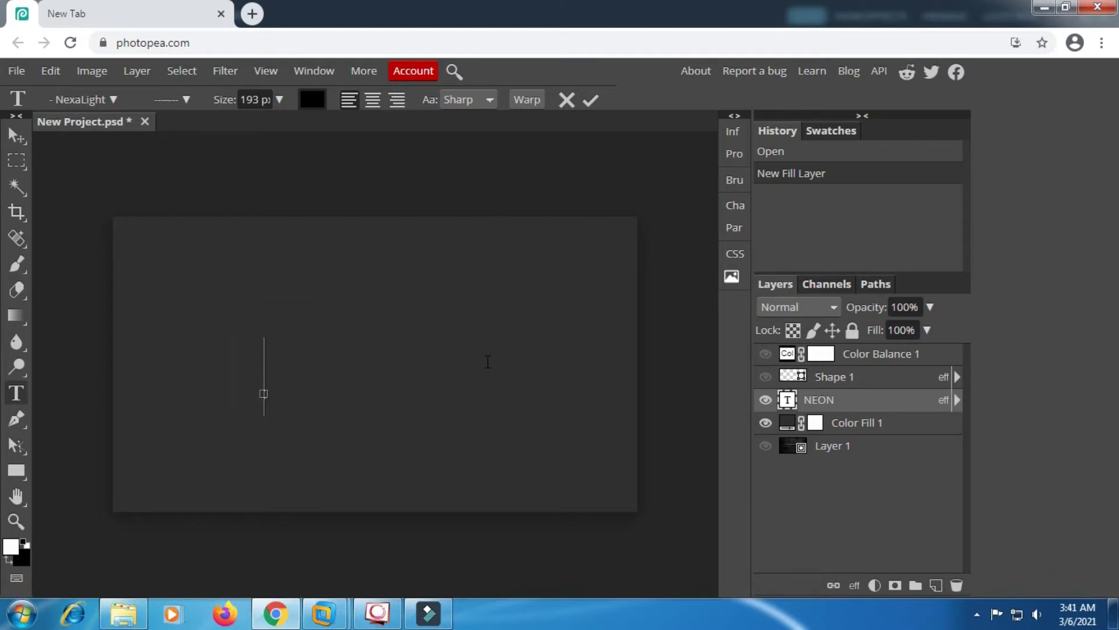
Centre-align the emptied text layer and enter "WELLCOME TO SMILE CAFE" as its new text.
{"action": "left_click", "coordinate": [373, 100]}
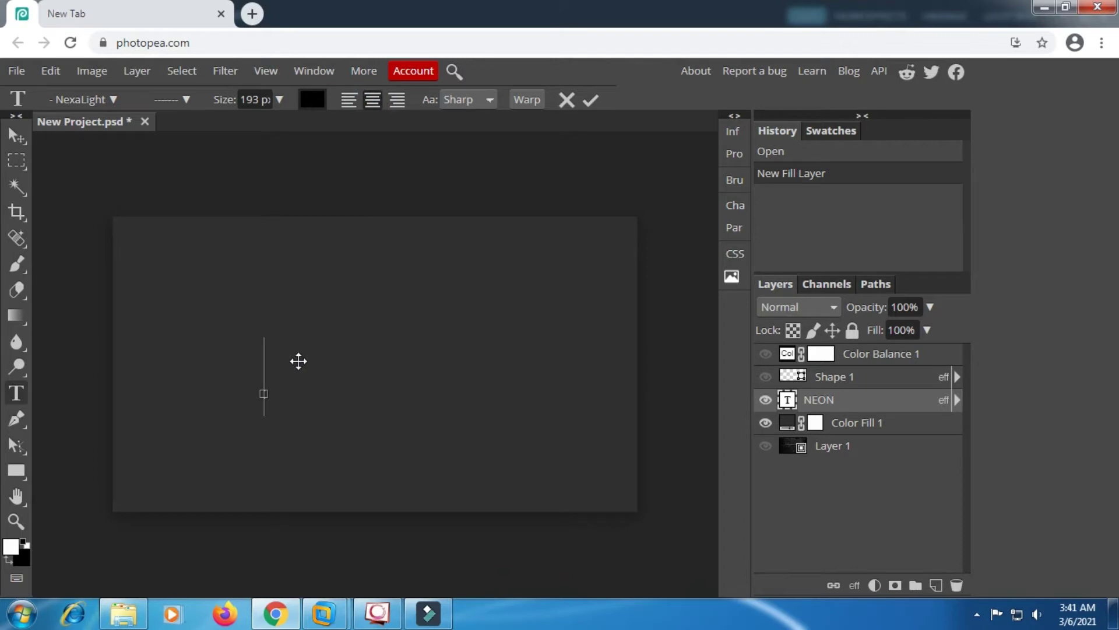
{"action": "type", "text": "W"}
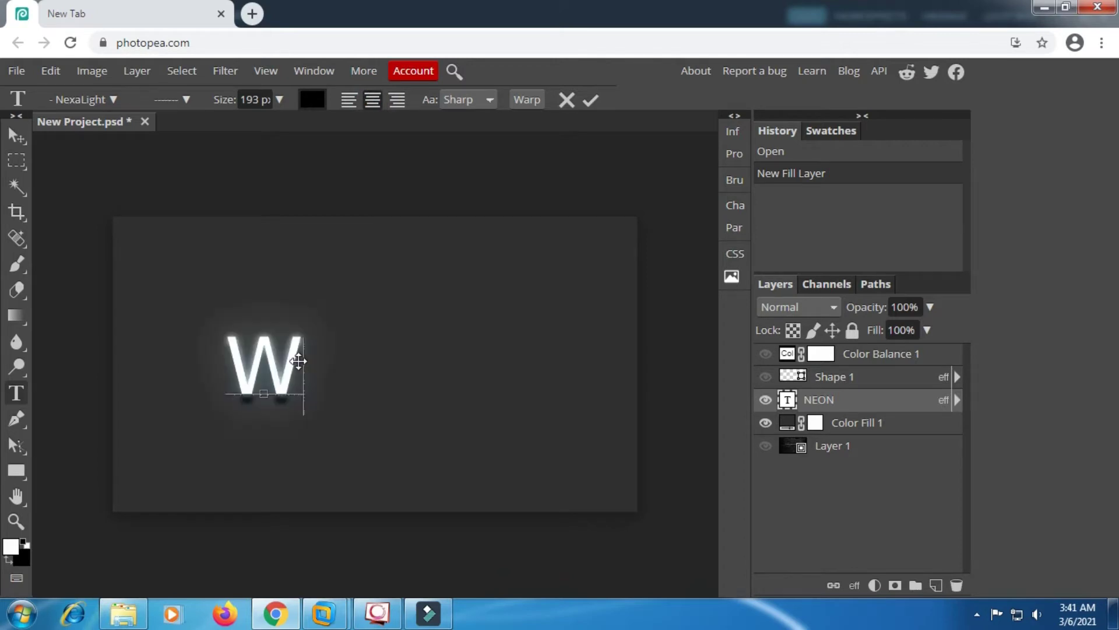
{"action": "type", "text": "EK"}
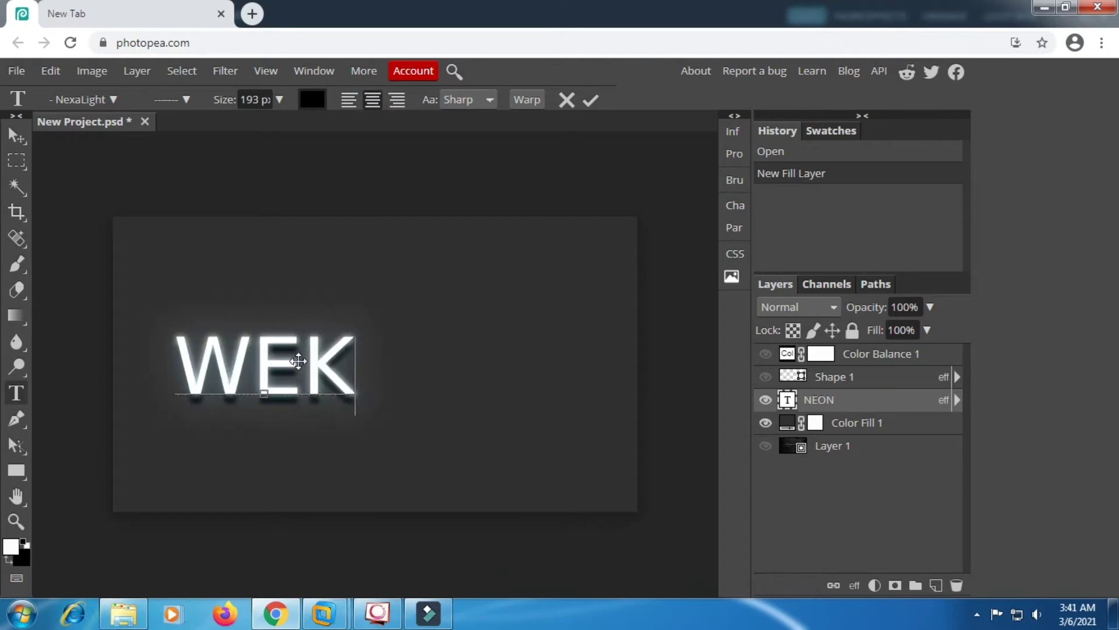
{"action": "key", "text": "BackSpace"}
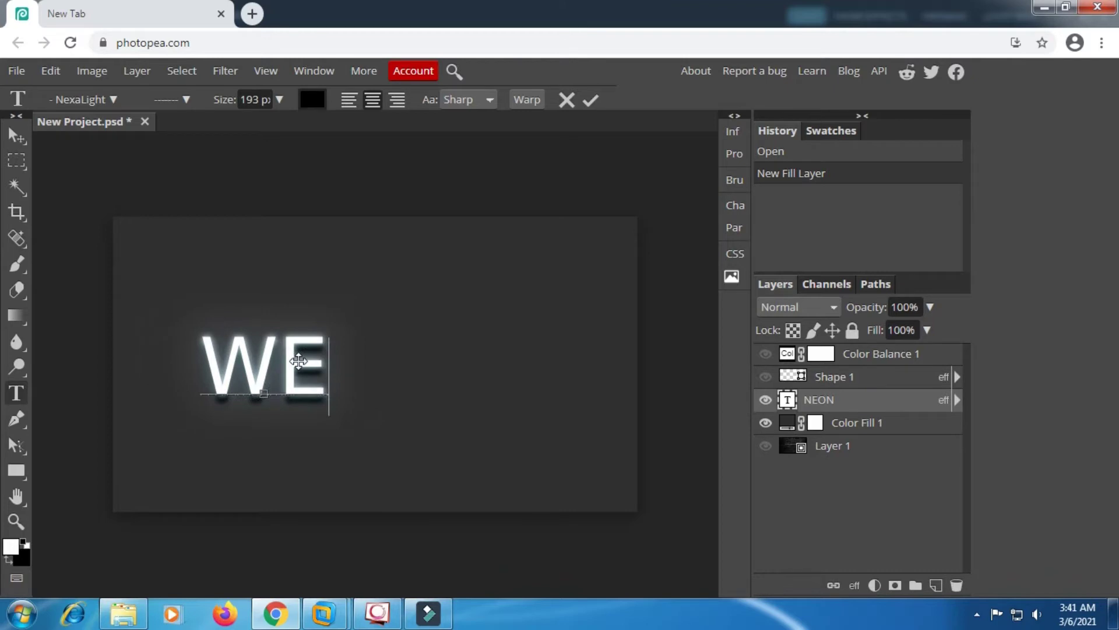
{"action": "type", "text": "LL"}
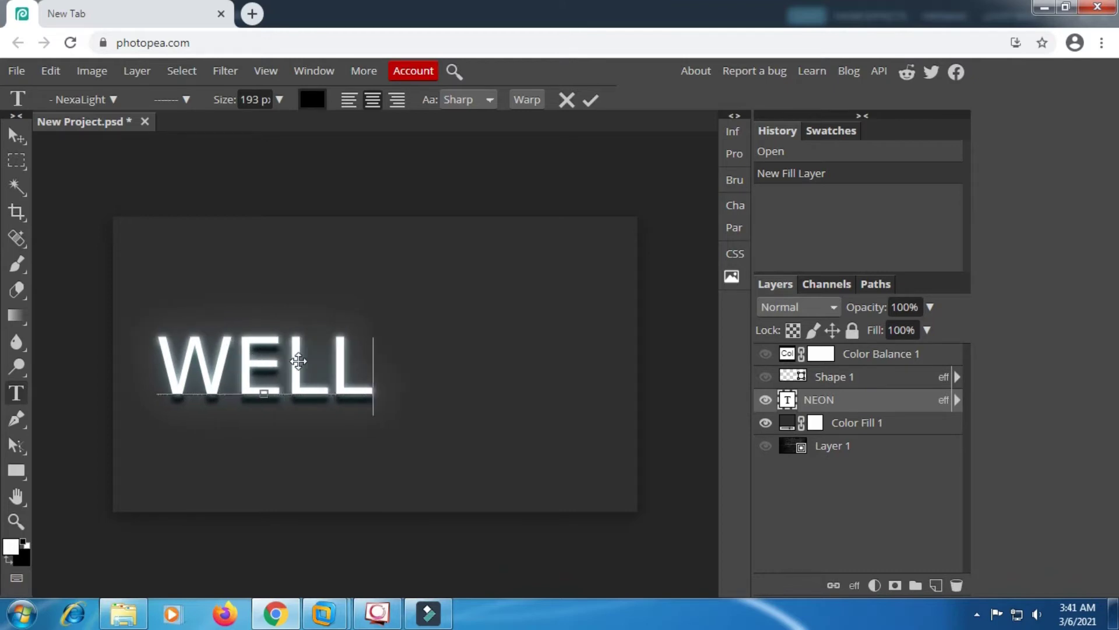
{"action": "type", "text": "CO"}
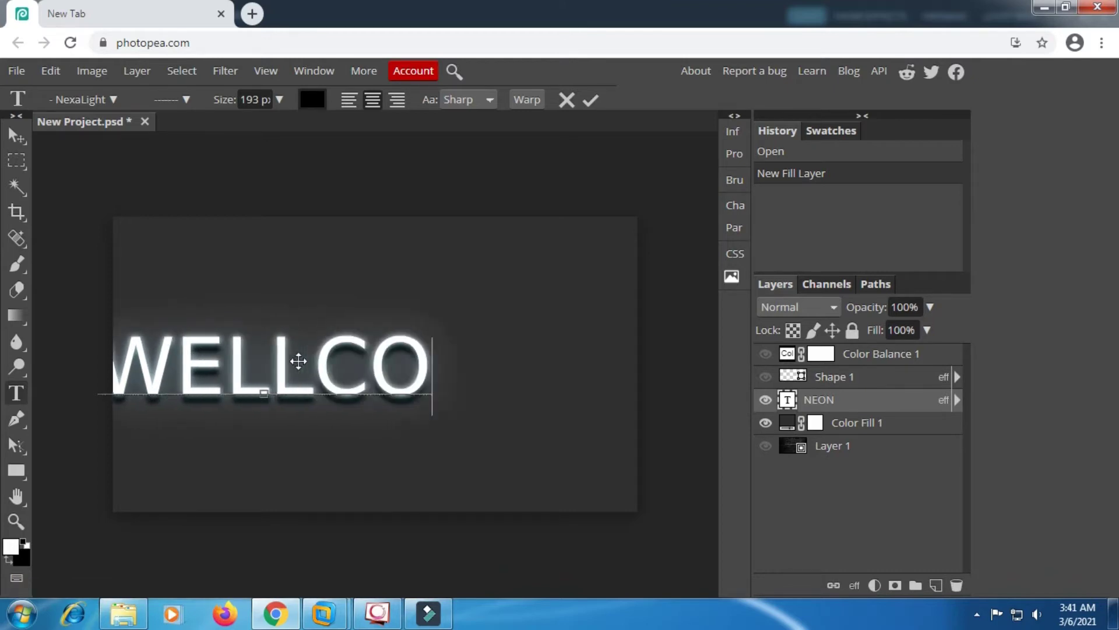
{"action": "type", "text": "ME"}
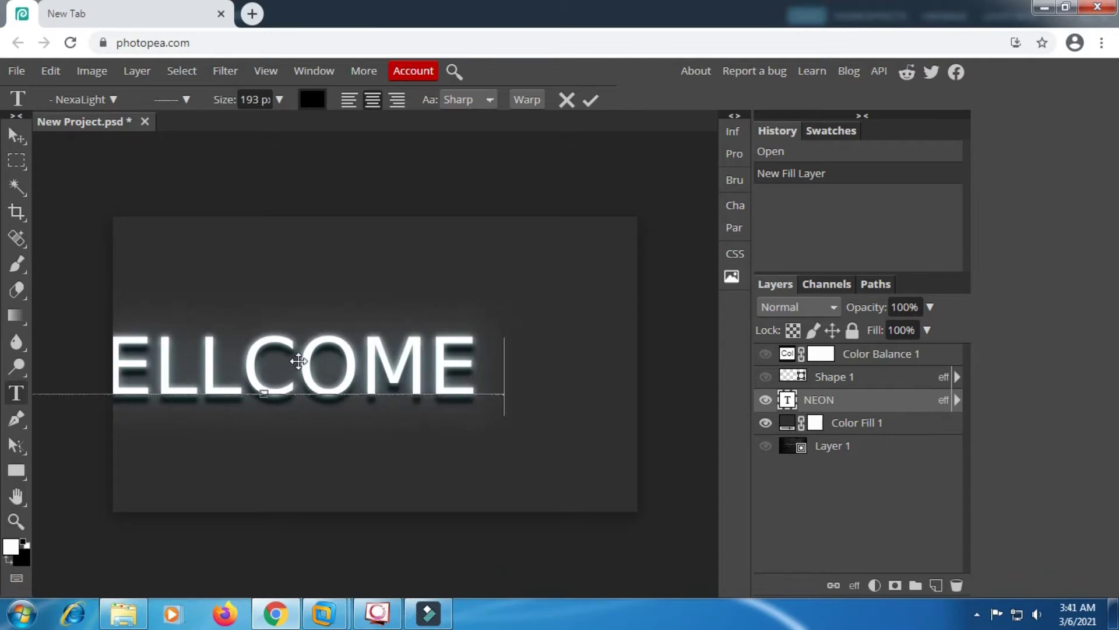
{"action": "type", "text": " TO S"}
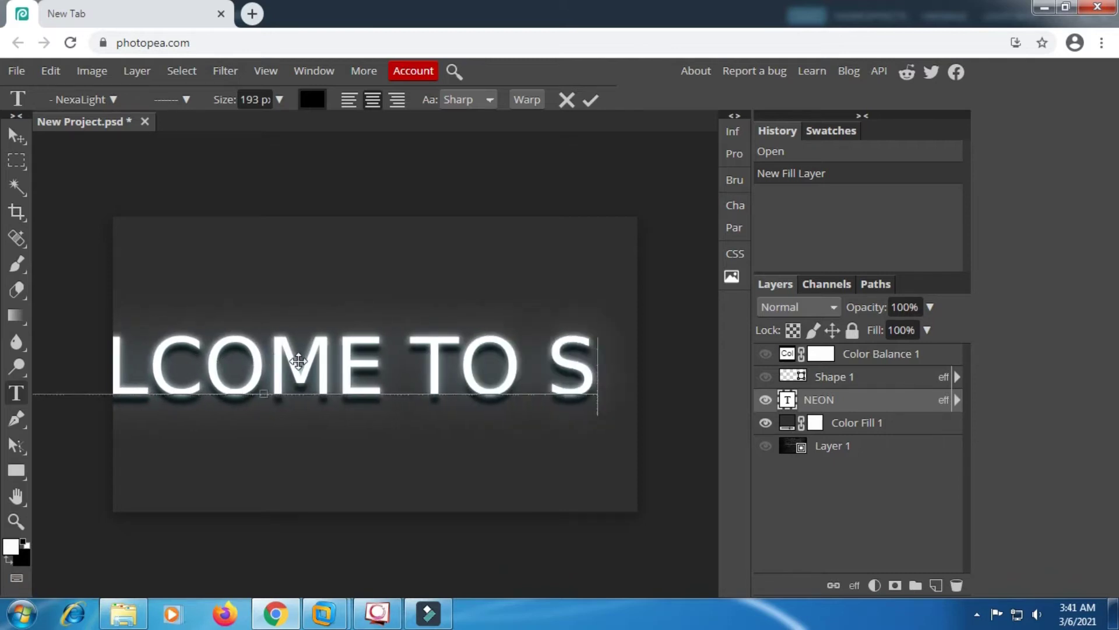
{"action": "type", "text": "MIL"}
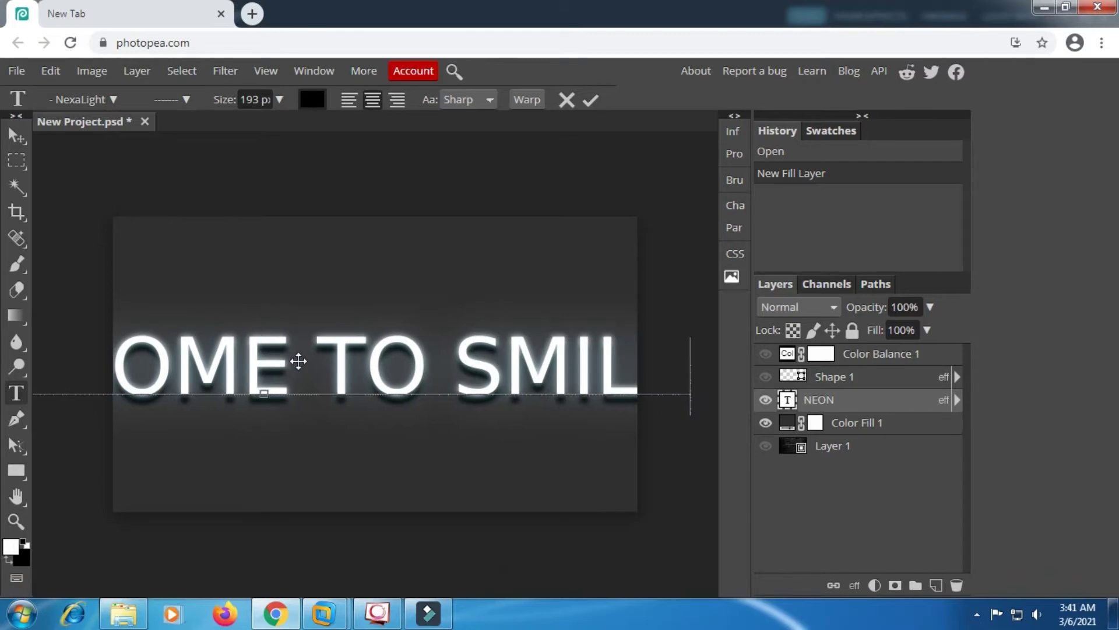
{"action": "type", "text": "E C"}
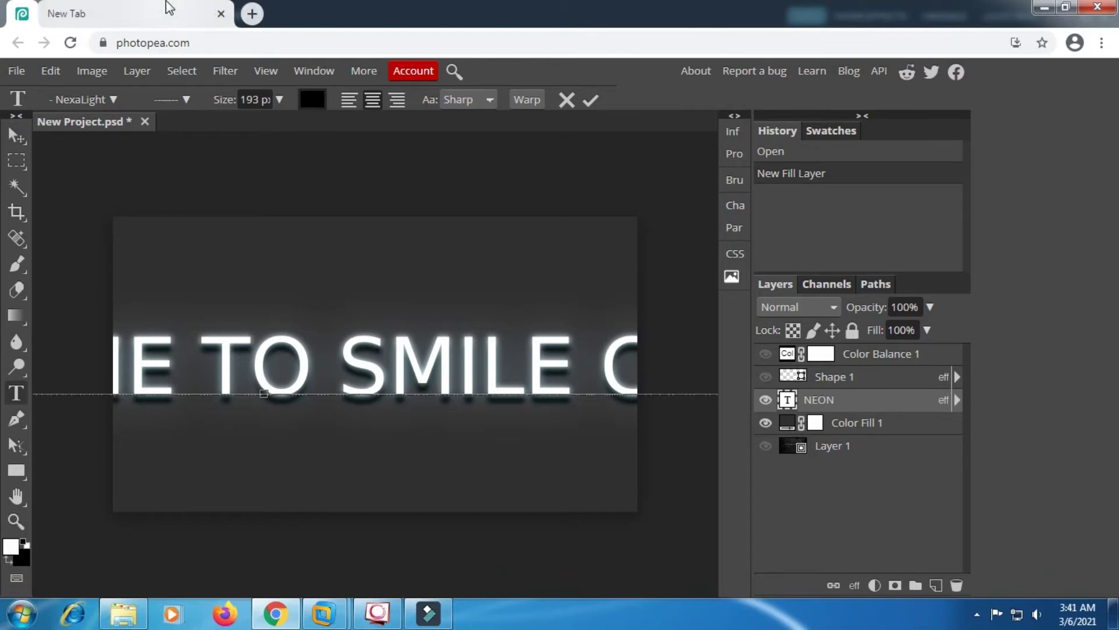
{"action": "left_click", "coordinate": [589, 104]}
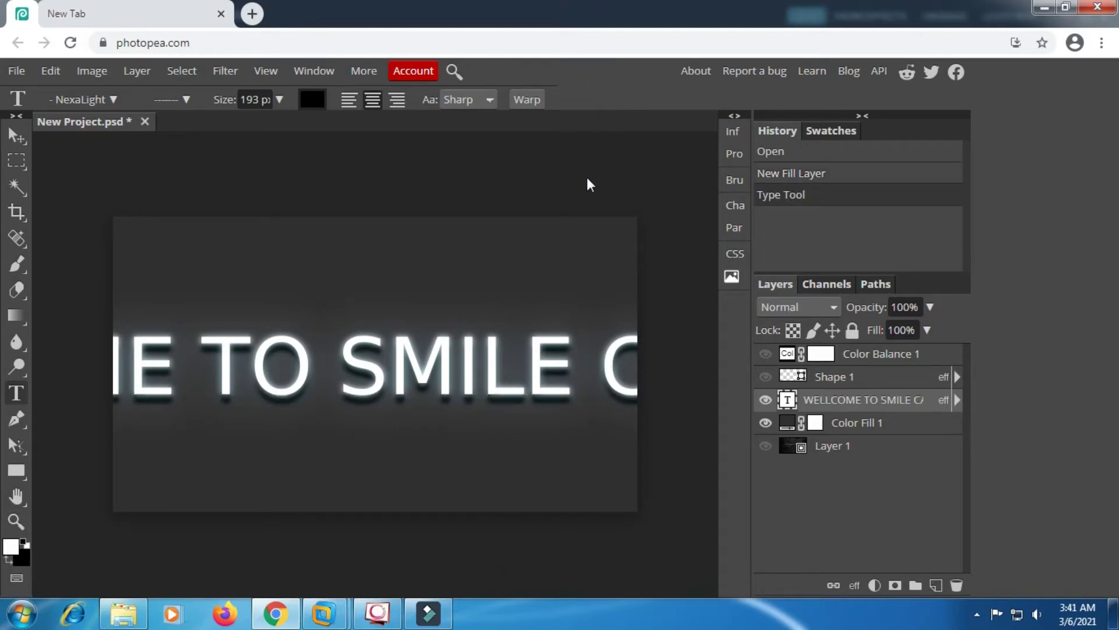
Extend the canvas on both sides with the Crop tool so the whole text line fits, keeping the full height.
{"action": "key", "text": "ctrl+minus"}
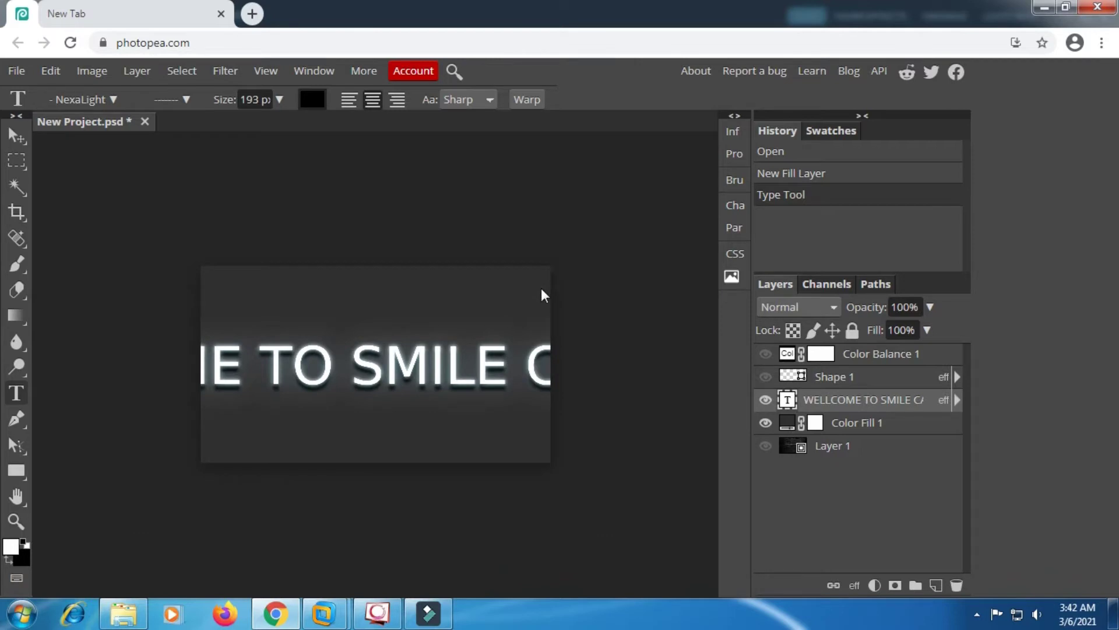
{"action": "left_click", "coordinate": [839, 423]}
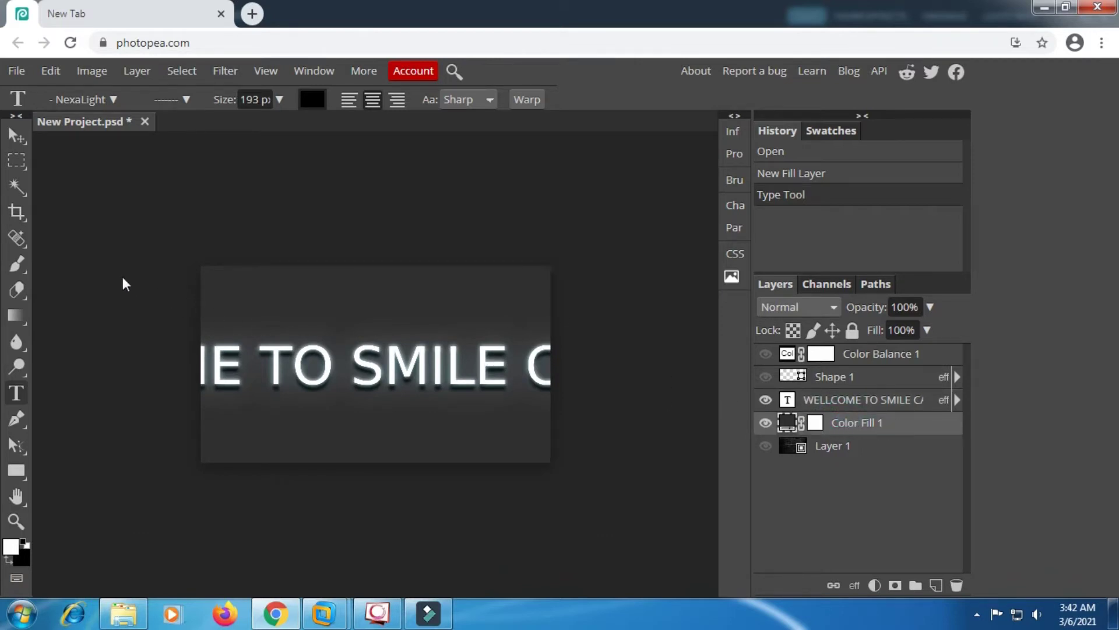
{"action": "left_click", "coordinate": [21, 216]}
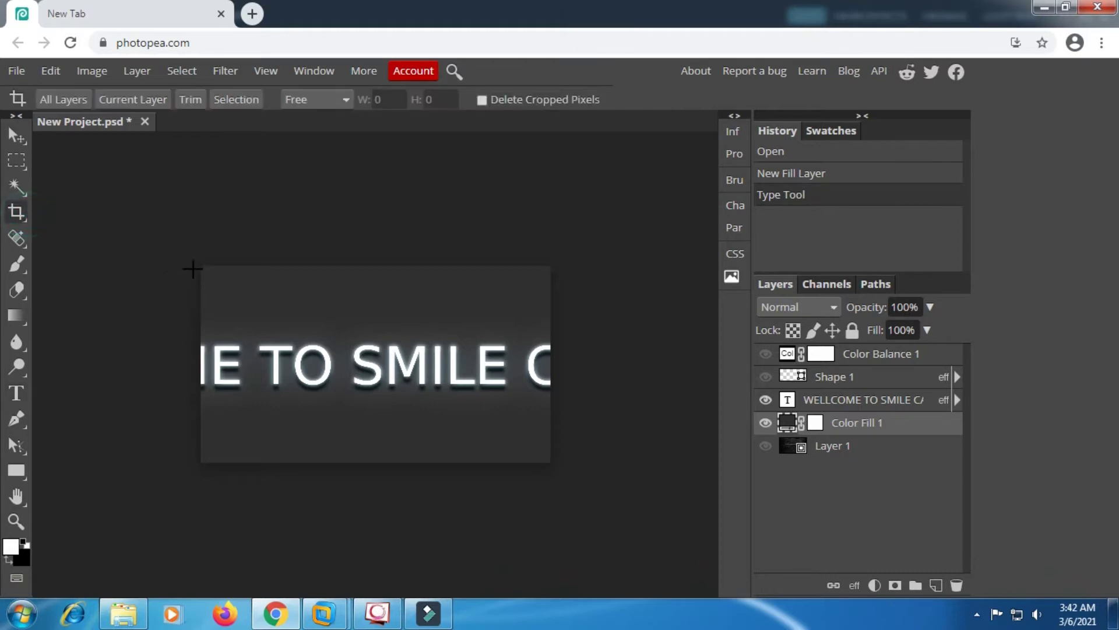
{"action": "left_click_drag", "start_coordinate": [198, 266], "coordinate": [551, 463]}
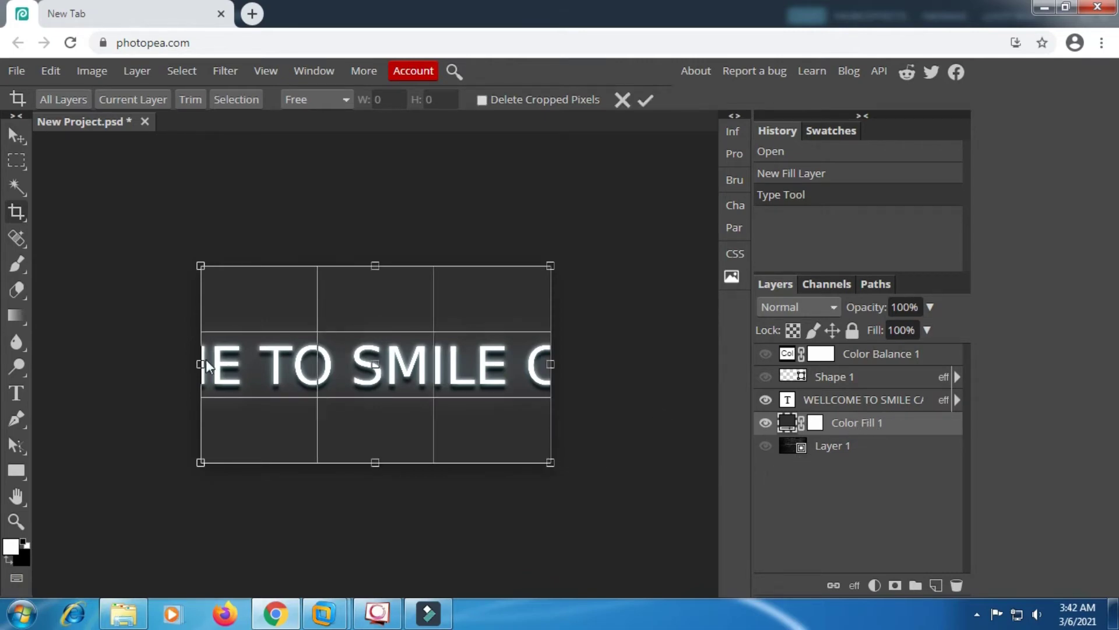
{"action": "left_click_drag", "start_coordinate": [198, 364], "coordinate": [58, 363]}
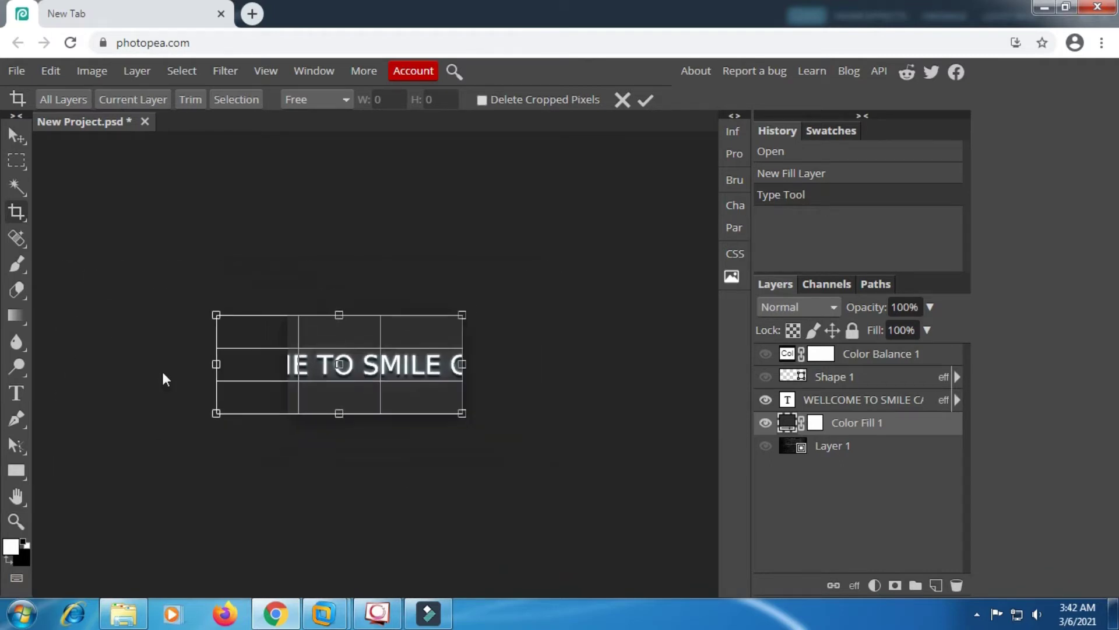
{"action": "left_click_drag", "start_coordinate": [461, 364], "coordinate": [664, 362]}
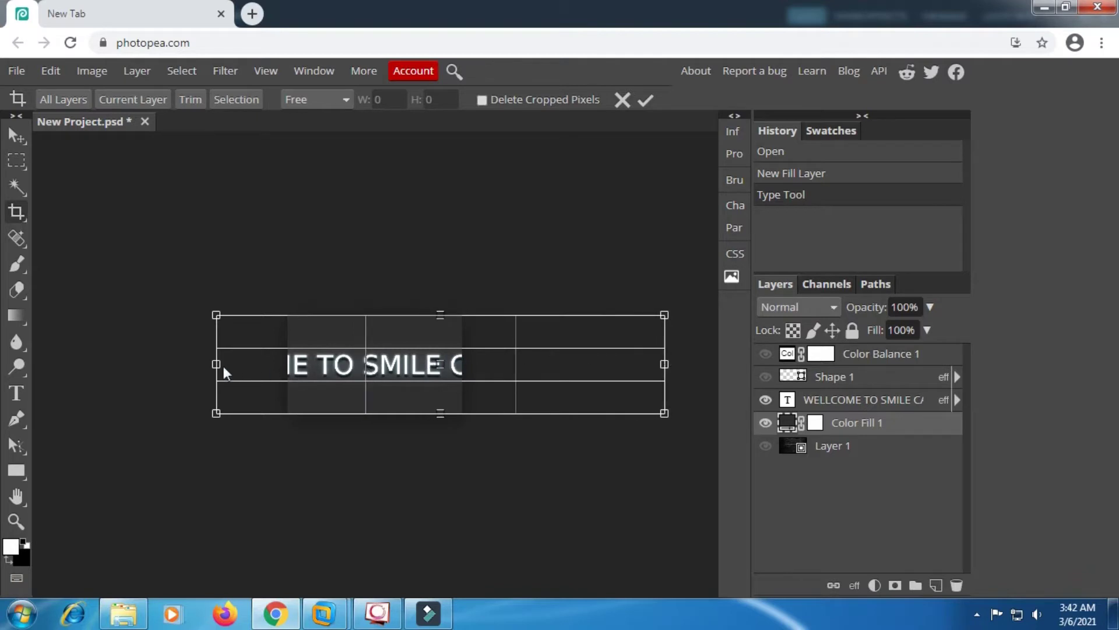
{"action": "left_click_drag", "start_coordinate": [216, 364], "coordinate": [70, 363]}
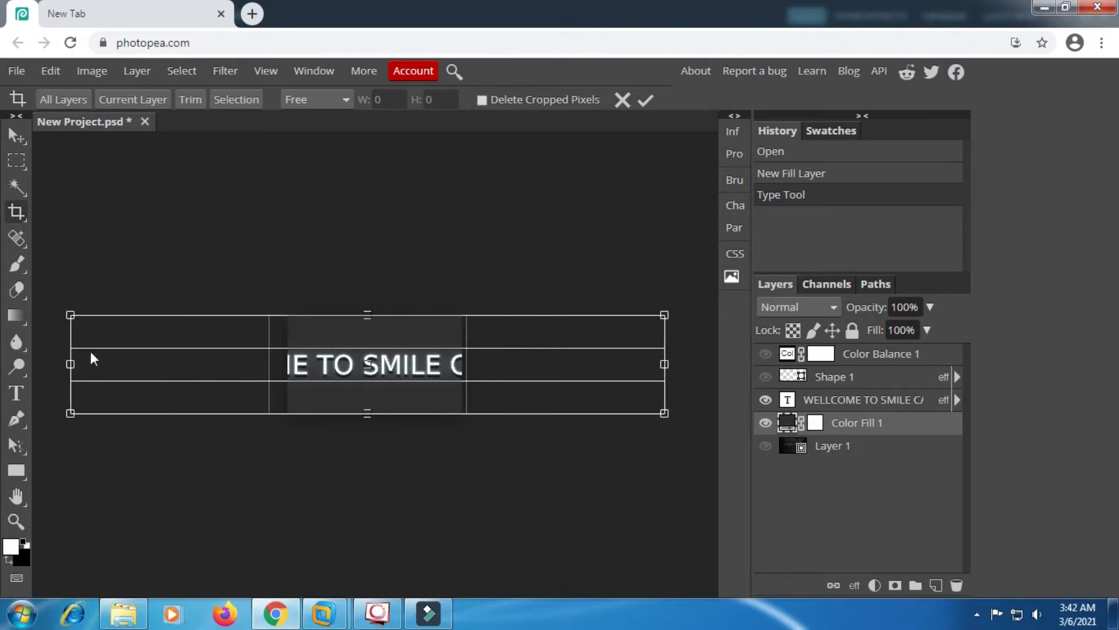
{"action": "left_click", "coordinate": [647, 98]}
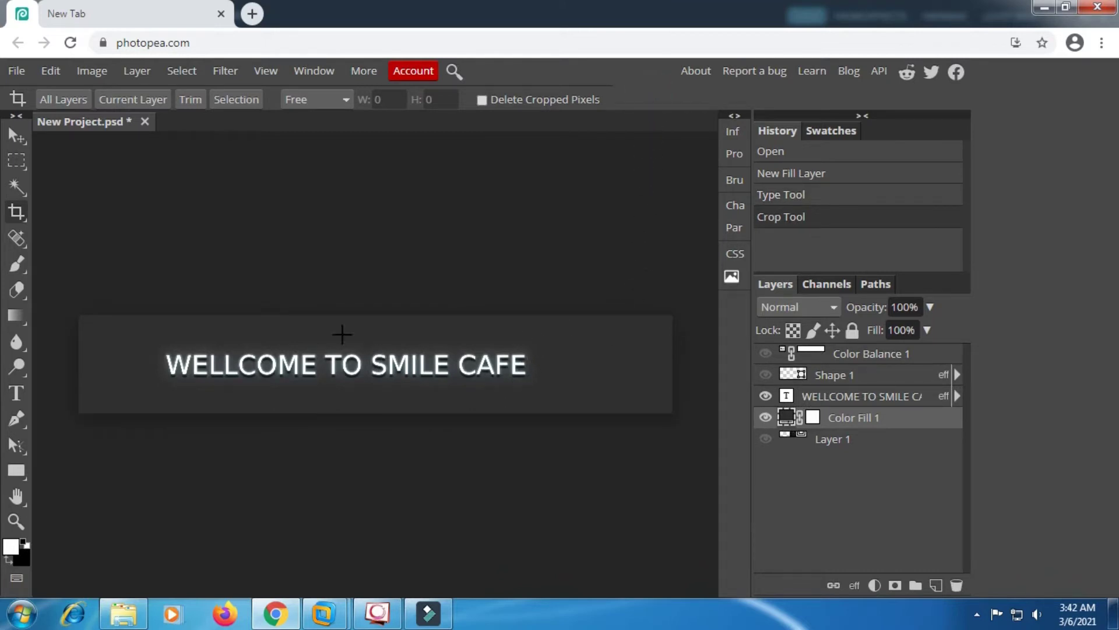
Extend the canvas further on both sides with the Crop tool, leaving wide empty margins around the text.
{"action": "left_click", "coordinate": [19, 211]}
{"action": "left_click_drag", "start_coordinate": [76, 316], "coordinate": [673, 407]}
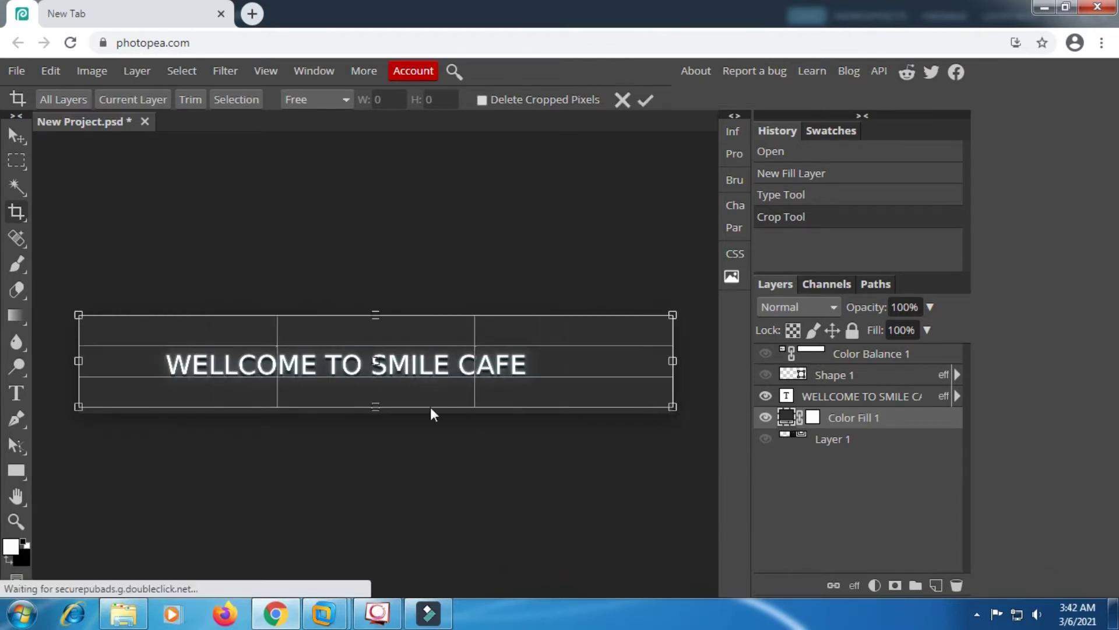
{"action": "key", "text": "ctrl+minus"}
{"action": "left_click_drag", "start_coordinate": [153, 361], "coordinate": [39, 366]}
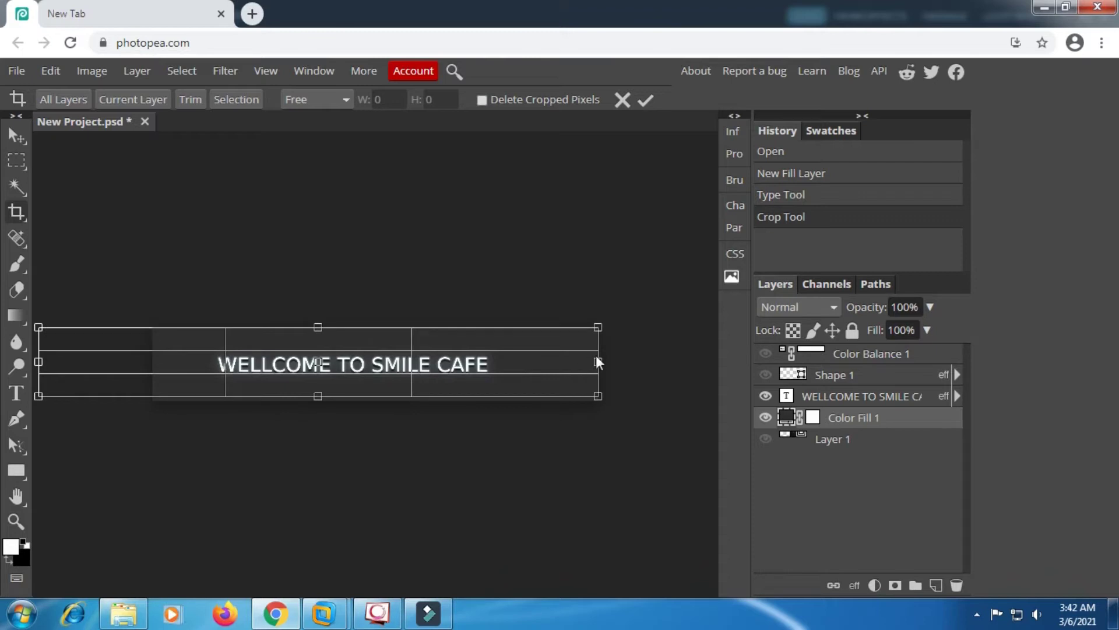
{"action": "left_click_drag", "start_coordinate": [598, 362], "coordinate": [711, 366]}
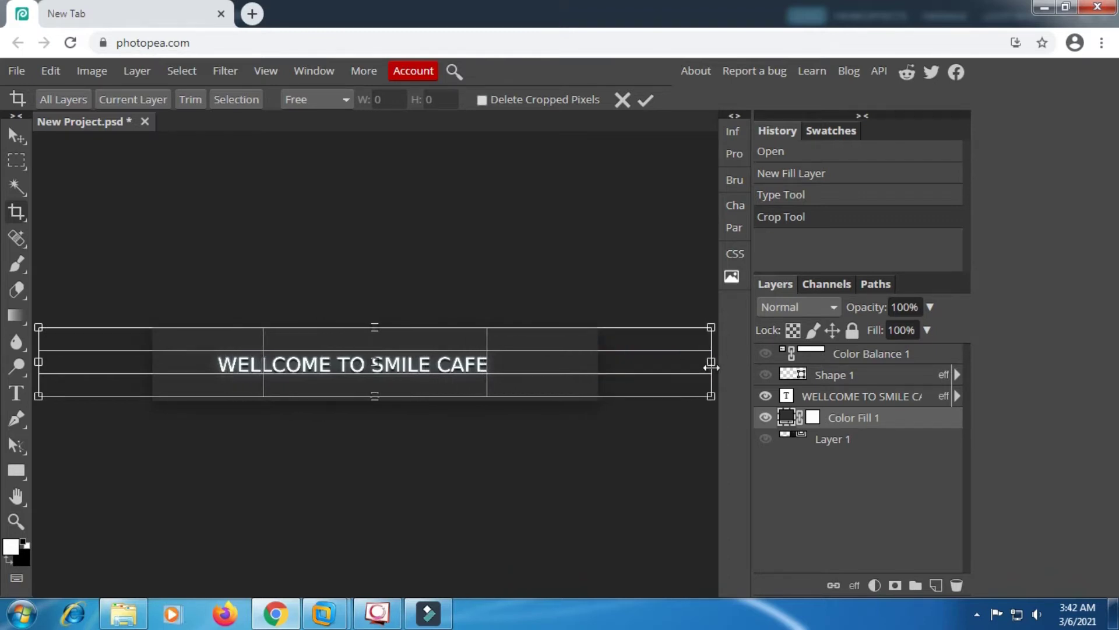
{"action": "left_click", "coordinate": [644, 100]}
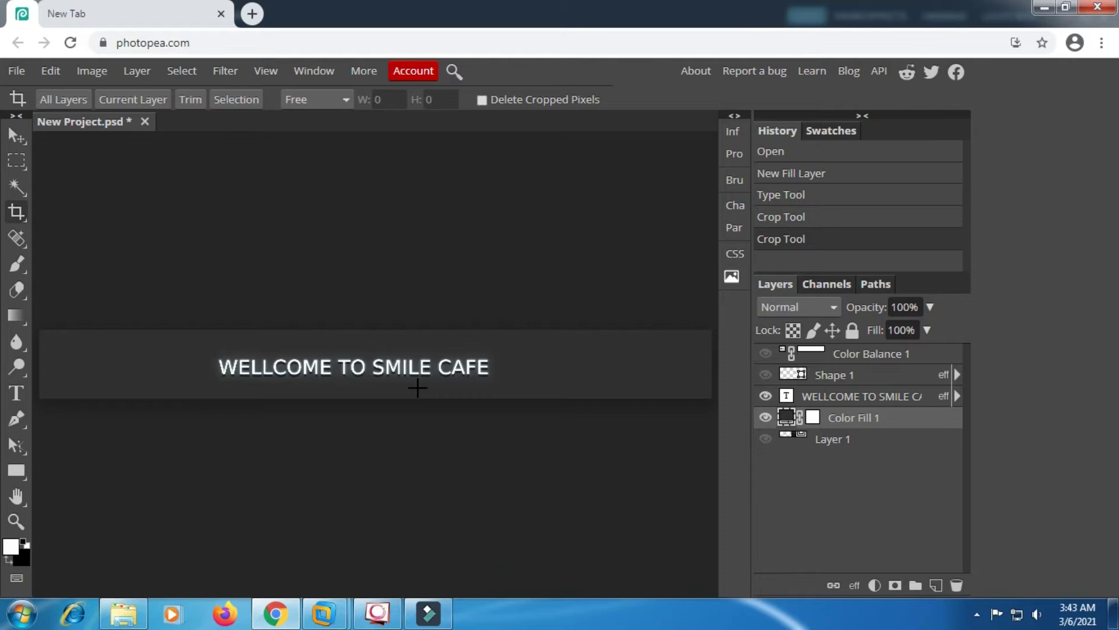
{"action": "left_click", "coordinate": [765, 417]}
{"action": "left_click", "coordinate": [766, 418]}
{"action": "left_click", "coordinate": [766, 417]}
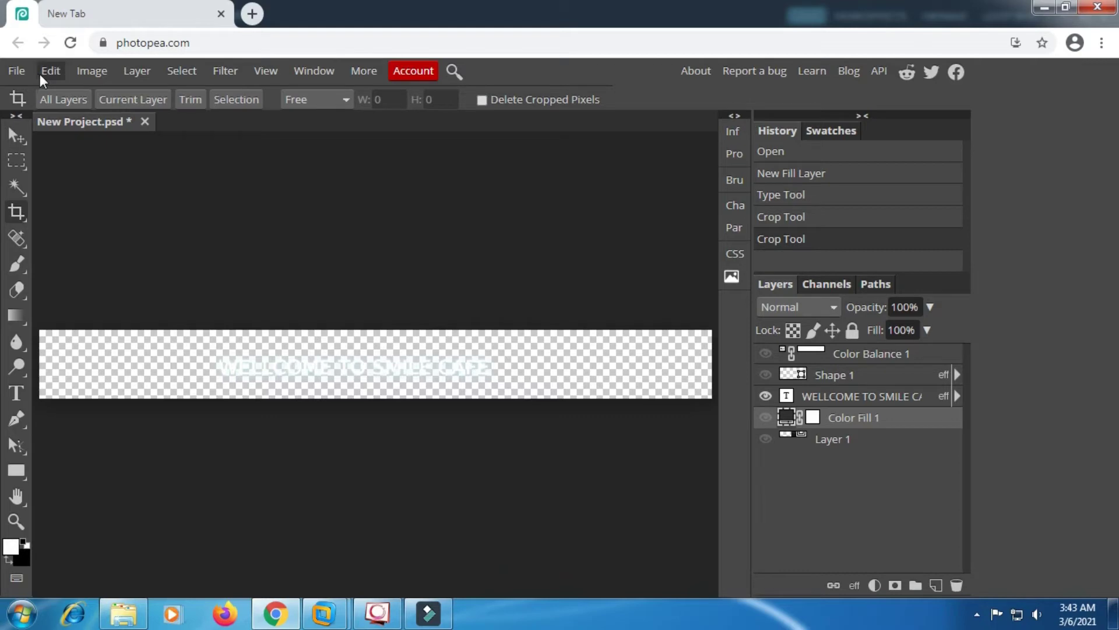
{"action": "left_click", "coordinate": [765, 417]}
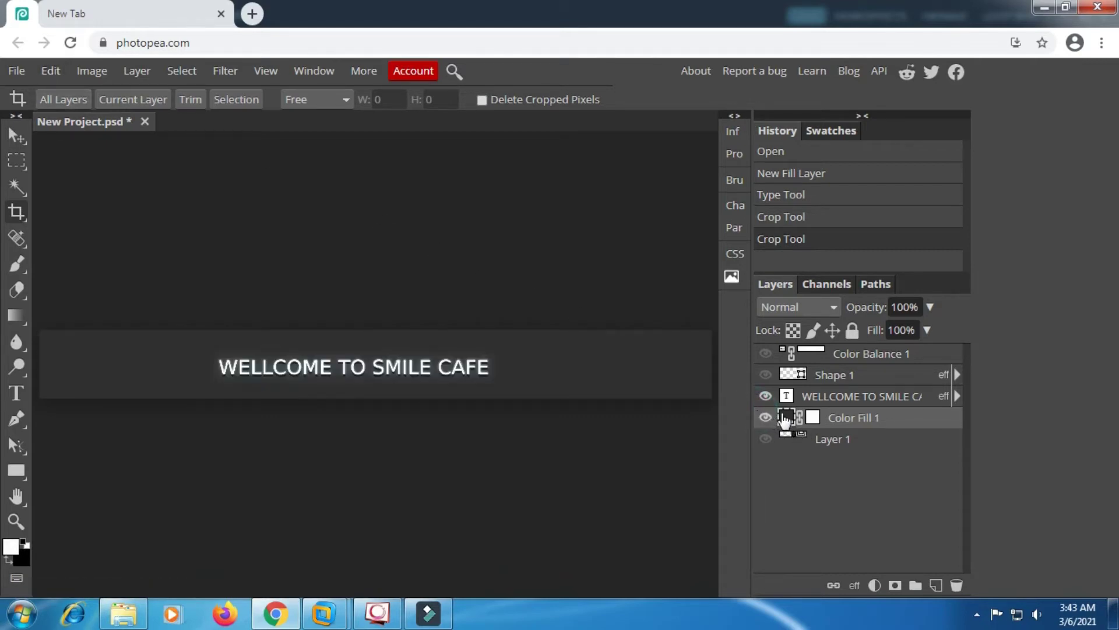
Recolour the Color Fill 1 layer to bright green 00ff01.
{"action": "double_click", "coordinate": [786, 417]}
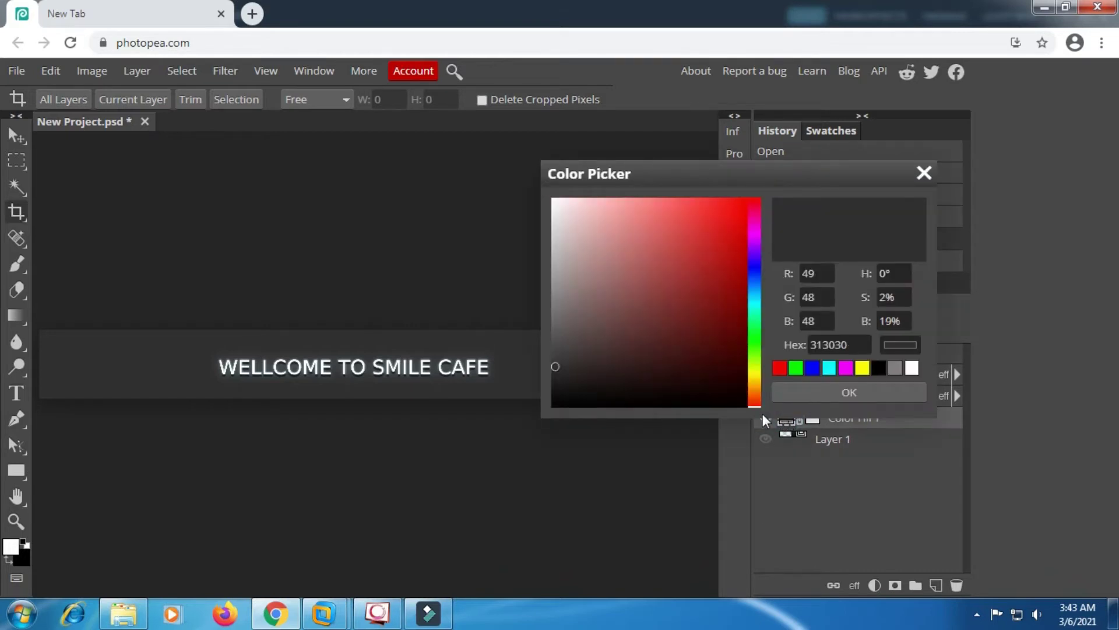
{"action": "left_click", "coordinate": [756, 337]}
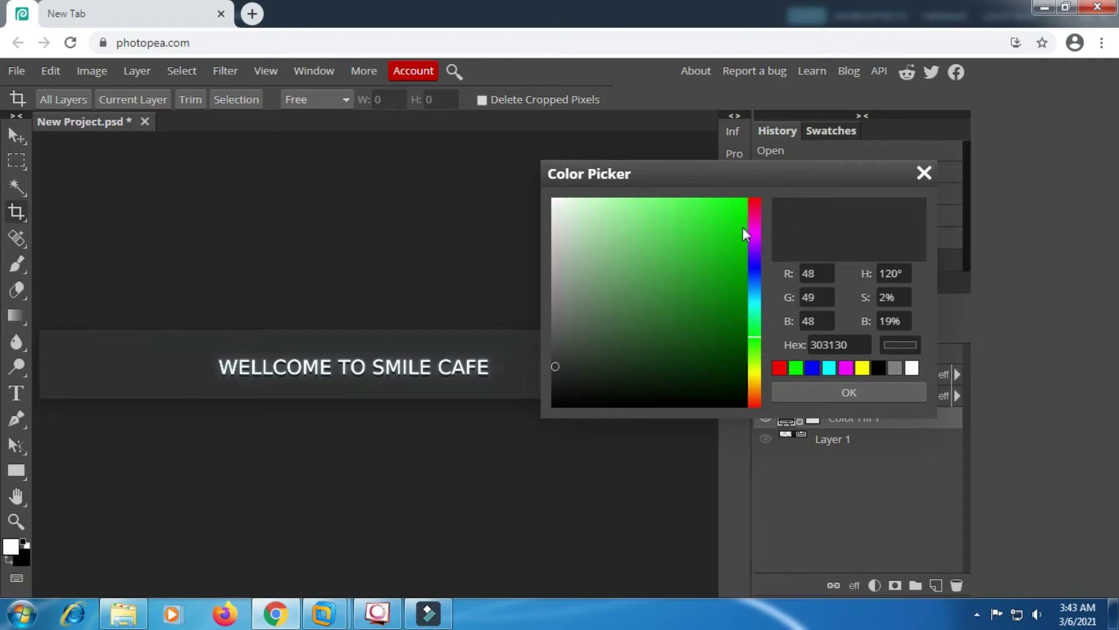
{"action": "left_click_drag", "start_coordinate": [740, 217], "coordinate": [750, 195]}
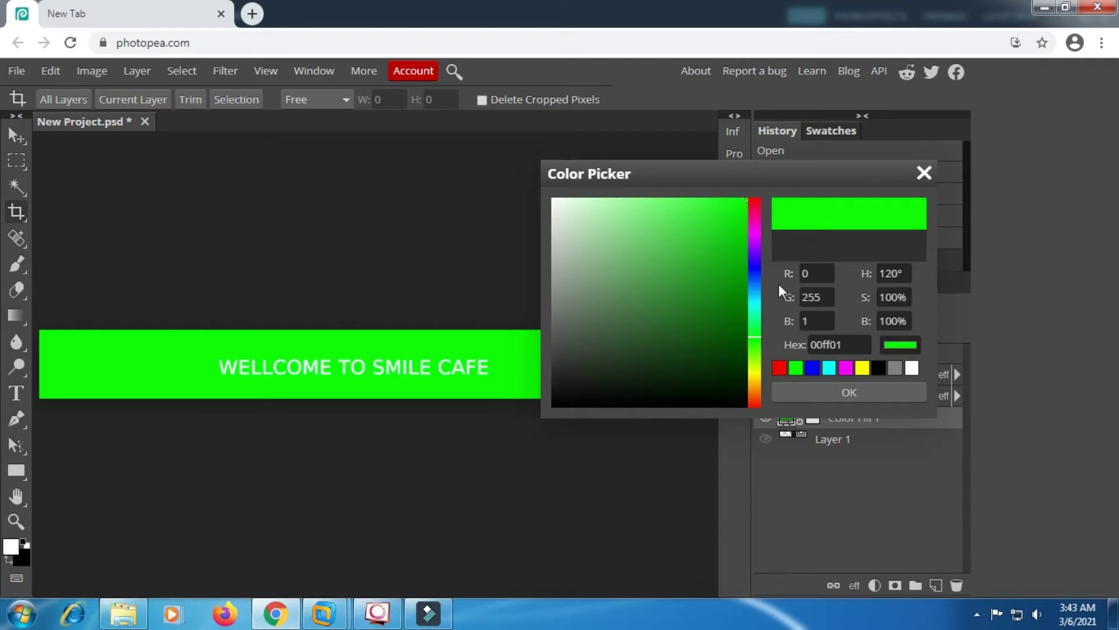
{"action": "left_click", "coordinate": [856, 394]}
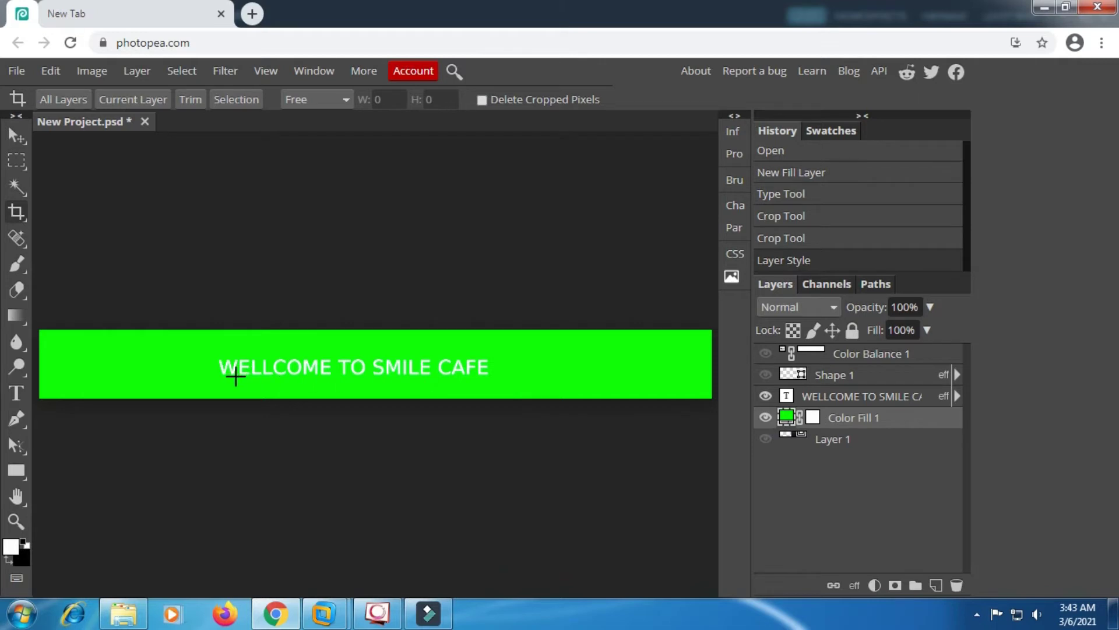
Export the green text banner as a JPG at 100% quality and dismiss the browser's download bar.
{"action": "left_click", "coordinate": [18, 71]}
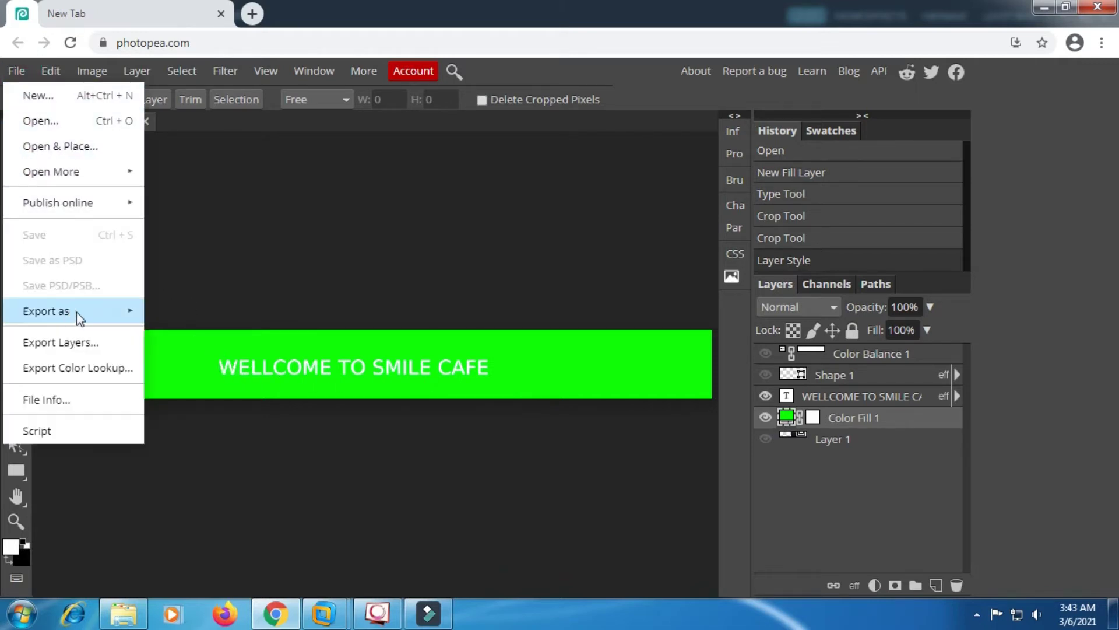
{"action": "mouse_move", "coordinate": [76, 313]}
{"action": "left_click", "coordinate": [175, 335]}
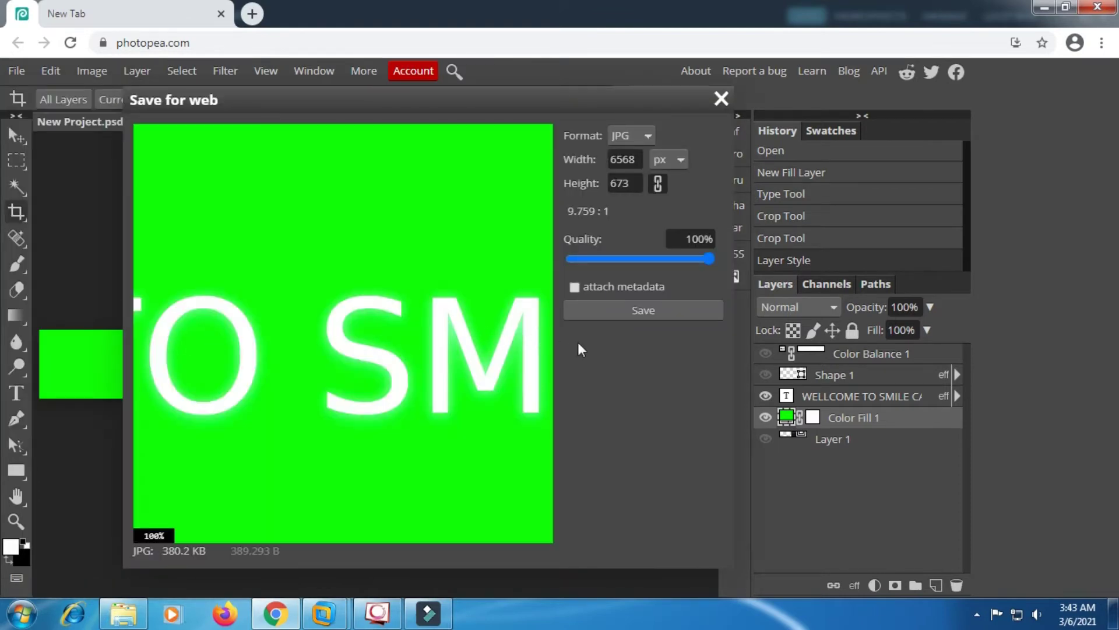
{"action": "left_click", "coordinate": [647, 312]}
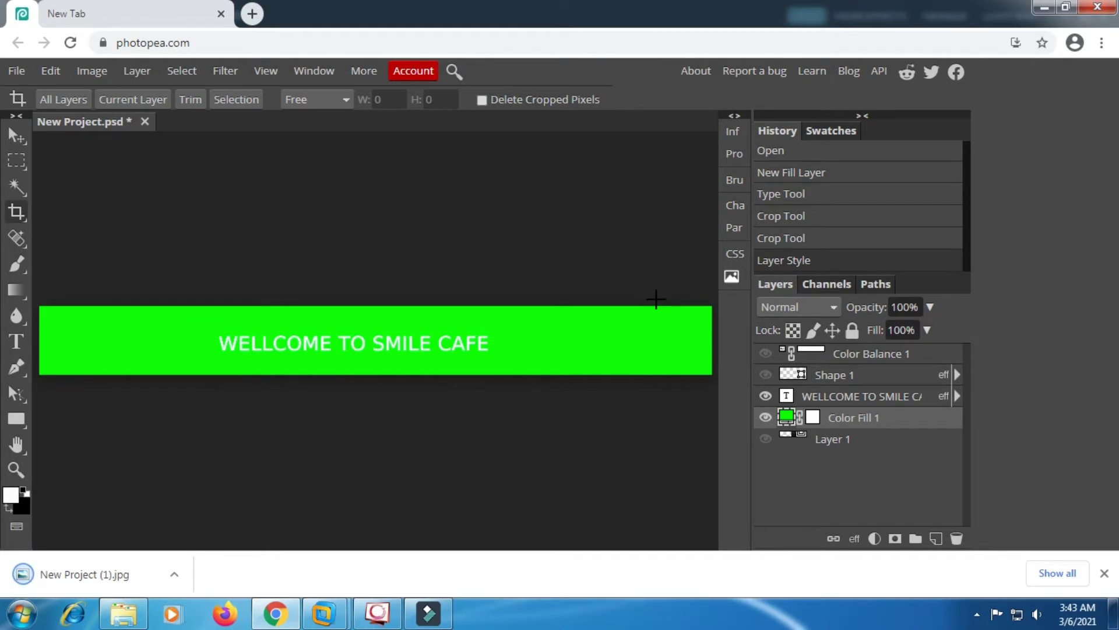
{"action": "left_click", "coordinate": [1105, 573]}
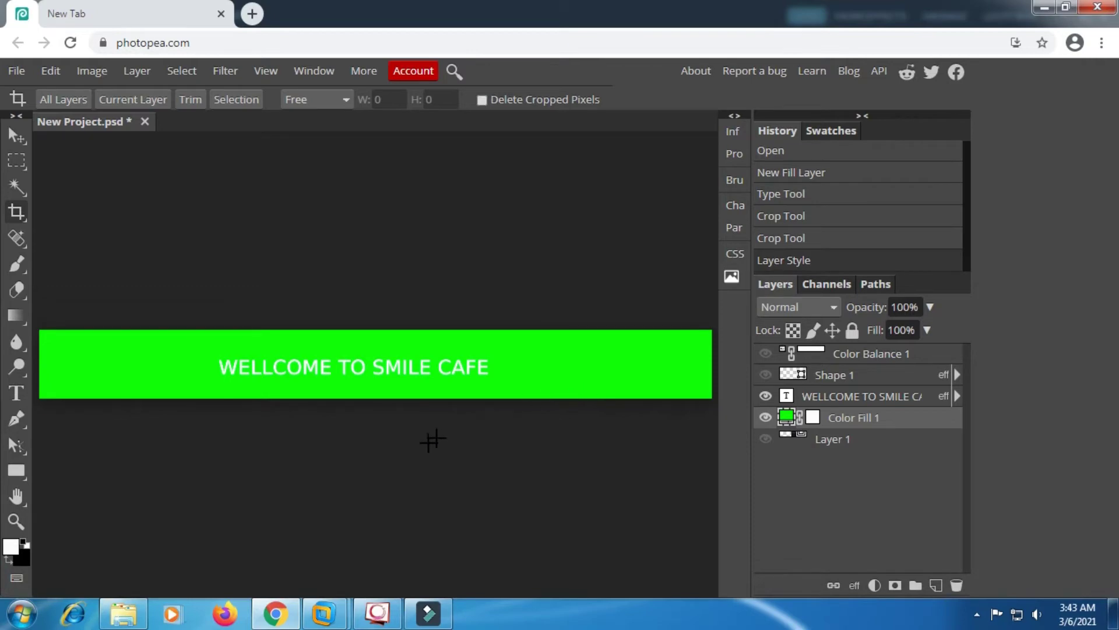
Switch to Filmora and import both New Project images and New Project (1) from the Downloads folder into the media album.
{"action": "left_click", "coordinate": [428, 617]}
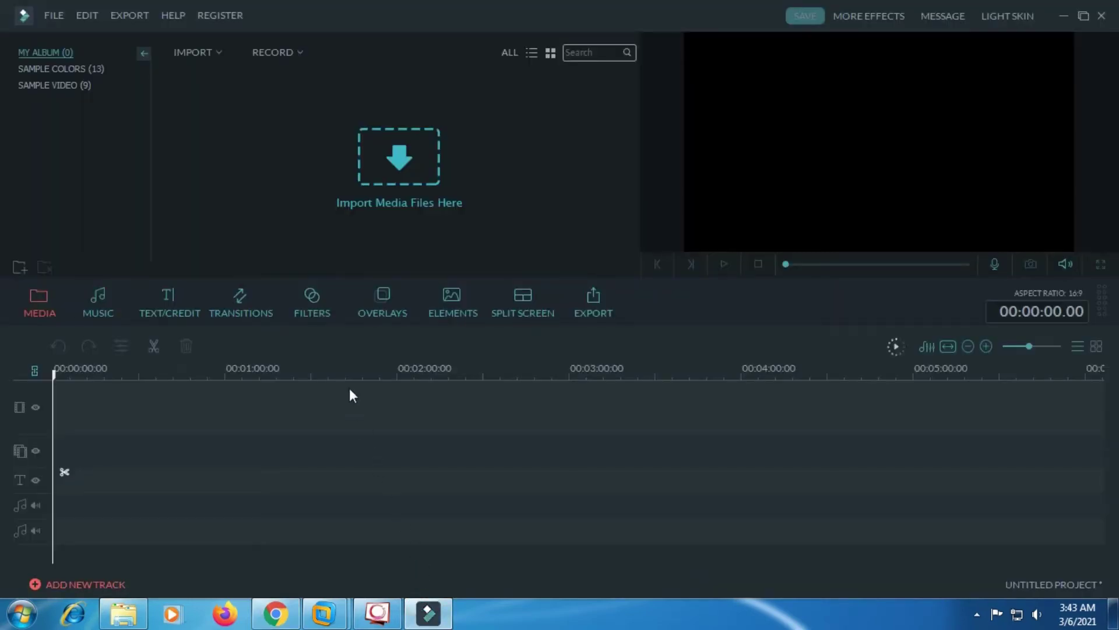
{"action": "left_click", "coordinate": [116, 618]}
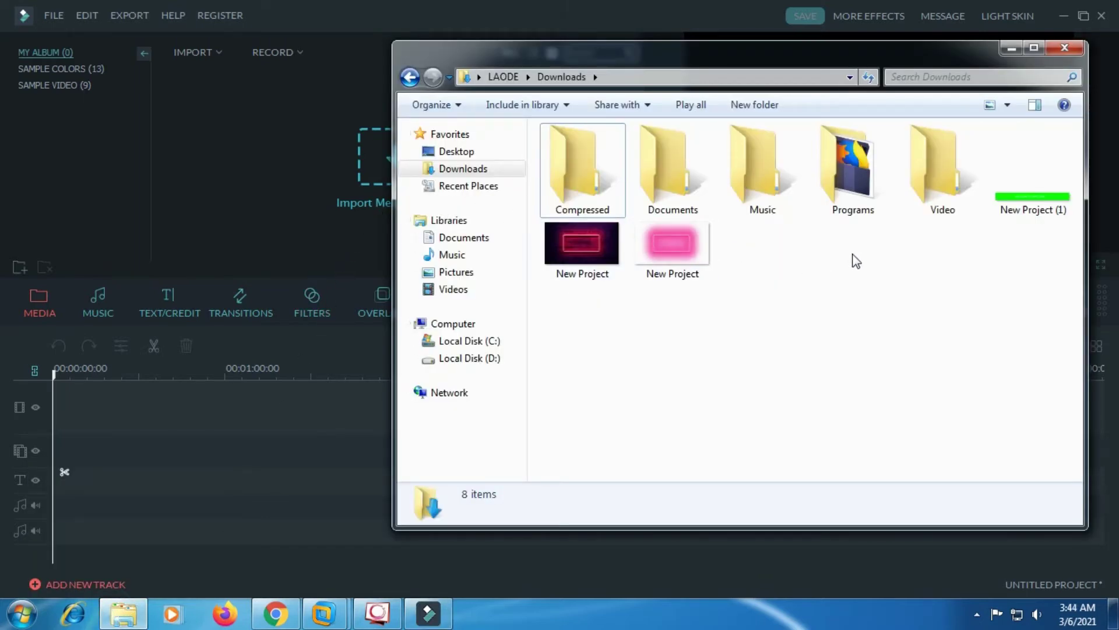
{"action": "left_click", "coordinate": [582, 248]}
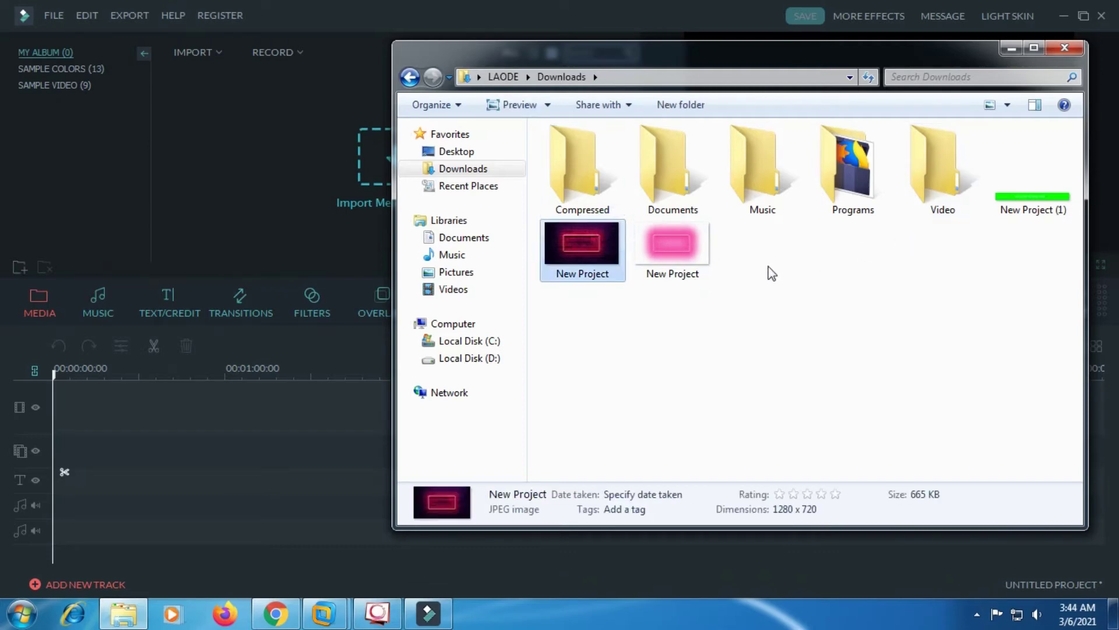
{"action": "left_click", "coordinate": [710, 252]}
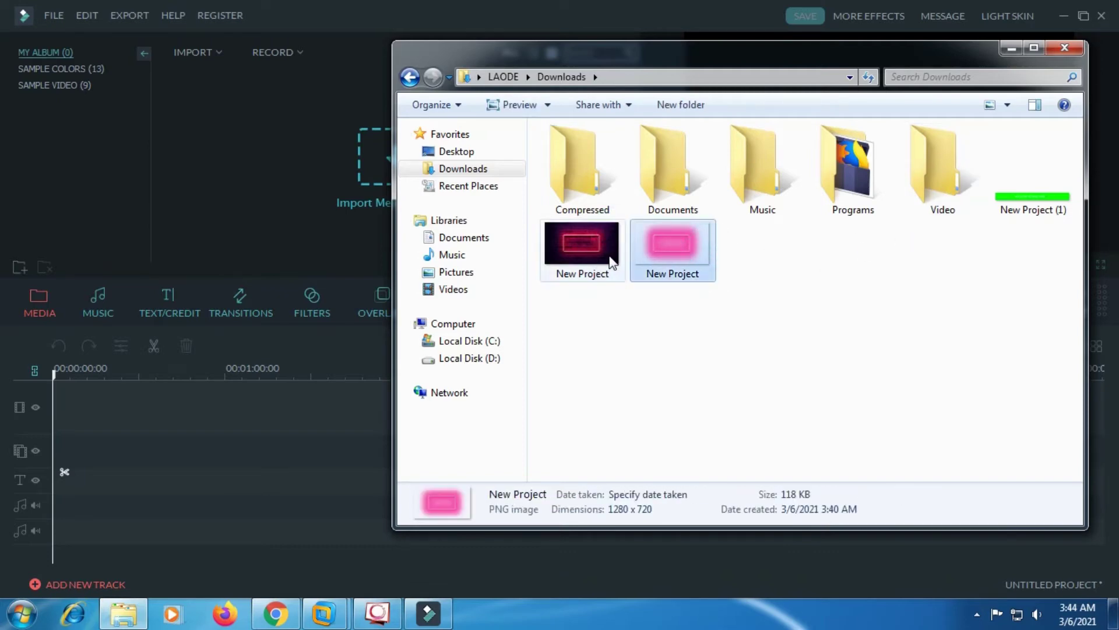
{"action": "left_click", "coordinate": [622, 247], "text": "ctrl"}
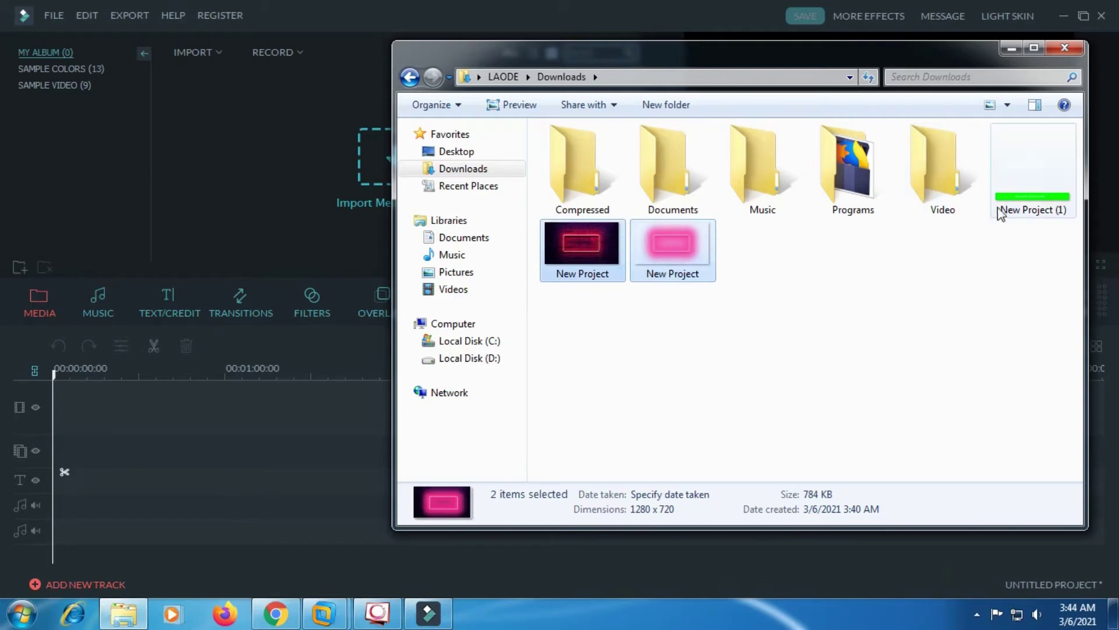
{"action": "left_click", "coordinate": [1008, 183], "text": "ctrl"}
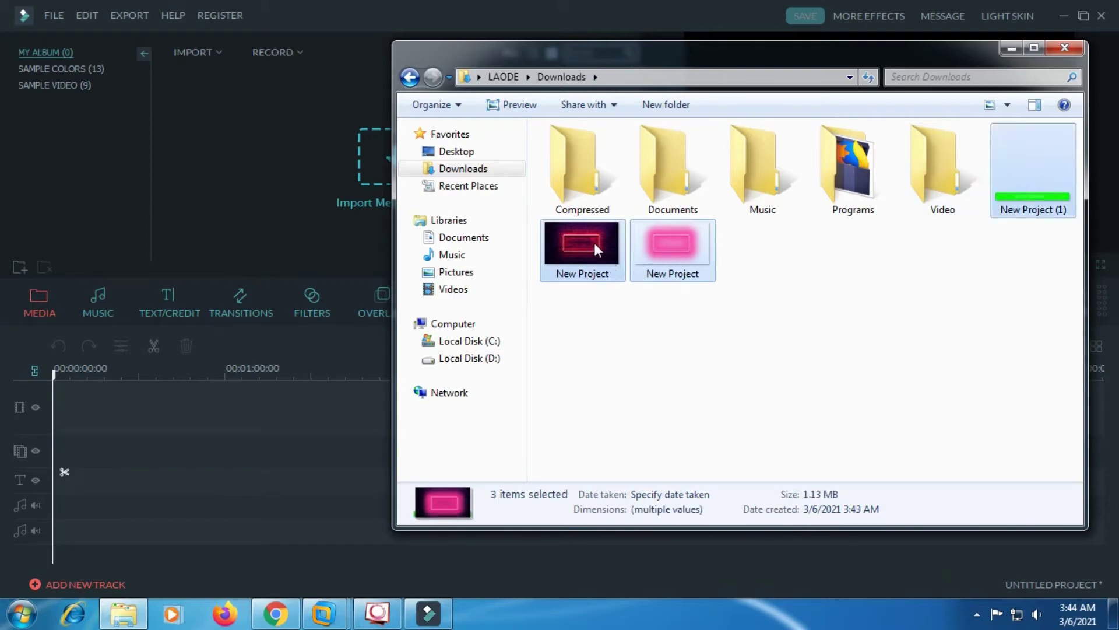
{"action": "left_click_drag", "start_coordinate": [584, 232], "coordinate": [362, 258]}
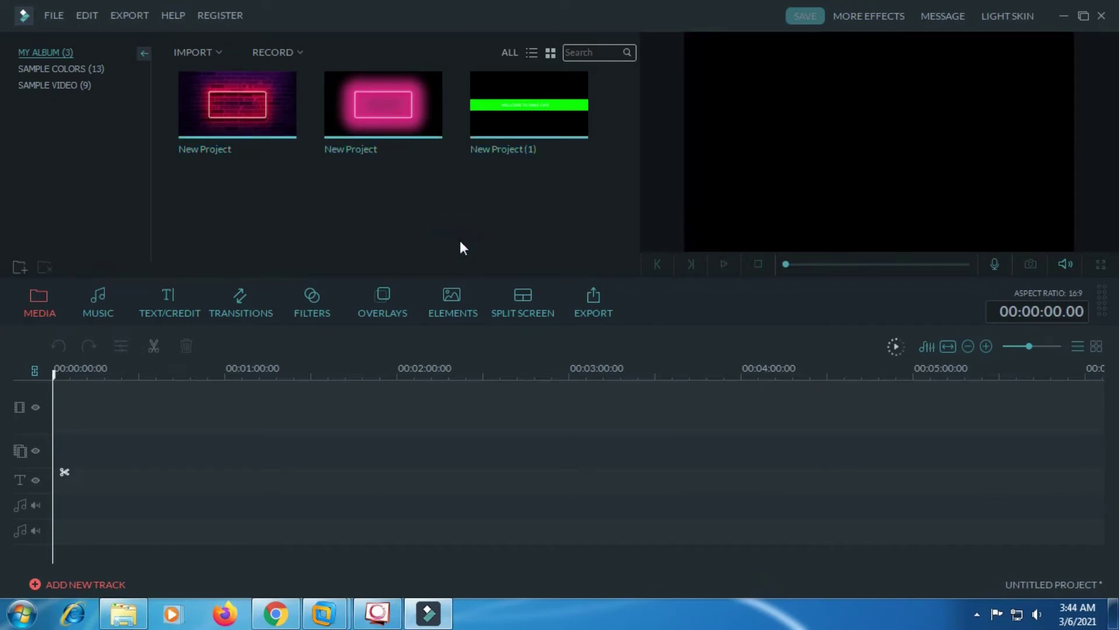
Preview the three imported images and place New Project (1) at the start of the video track.
{"action": "left_click", "coordinate": [275, 91]}
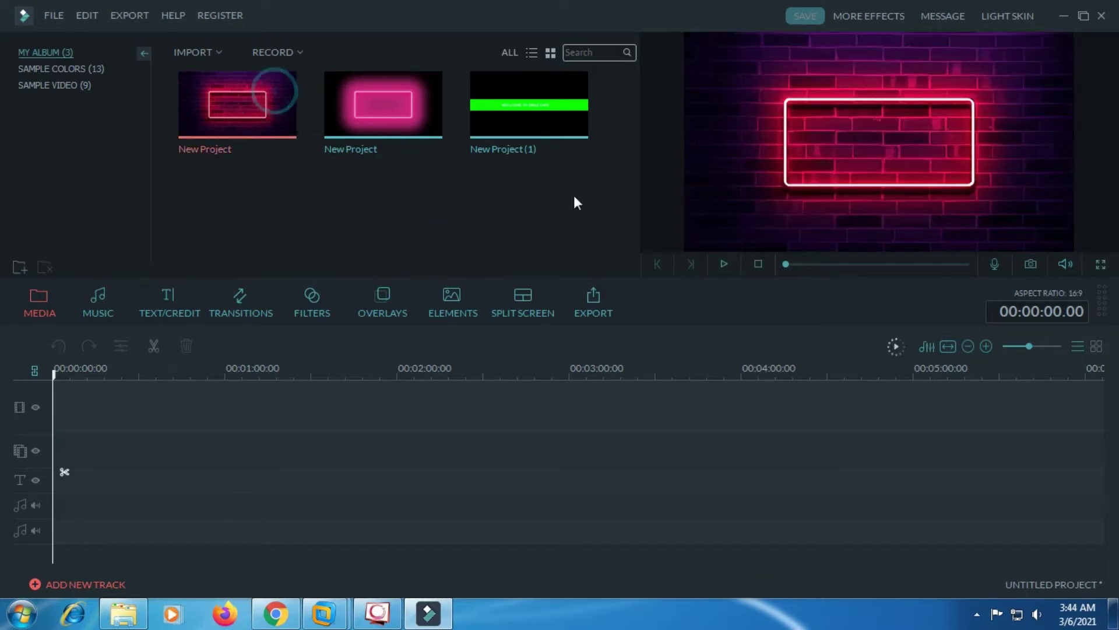
{"action": "left_click", "coordinate": [436, 96]}
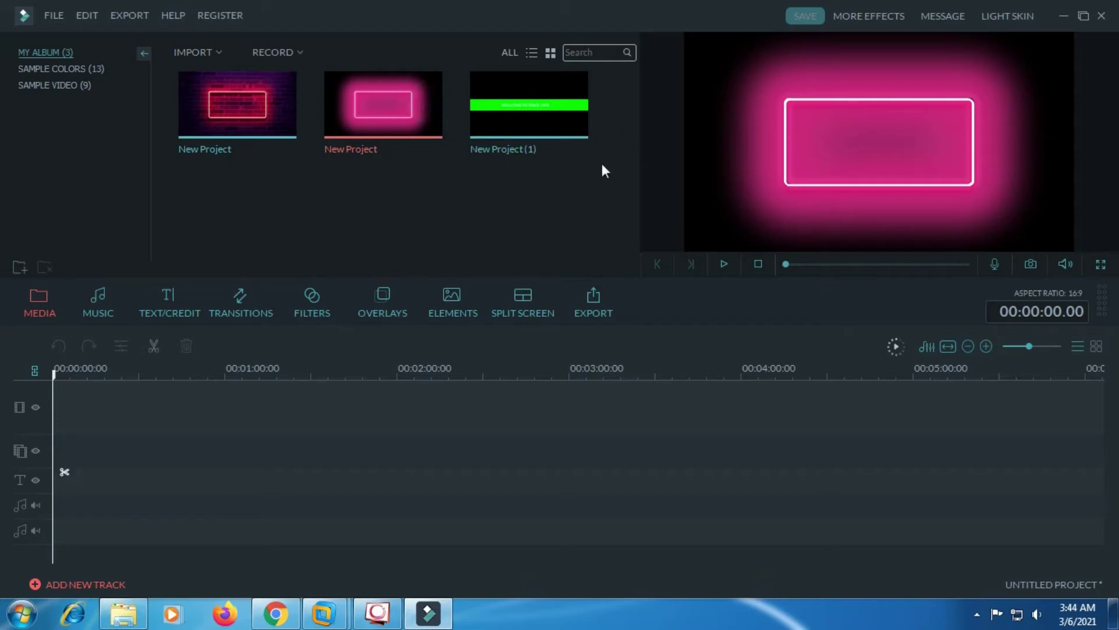
{"action": "left_click", "coordinate": [484, 124]}
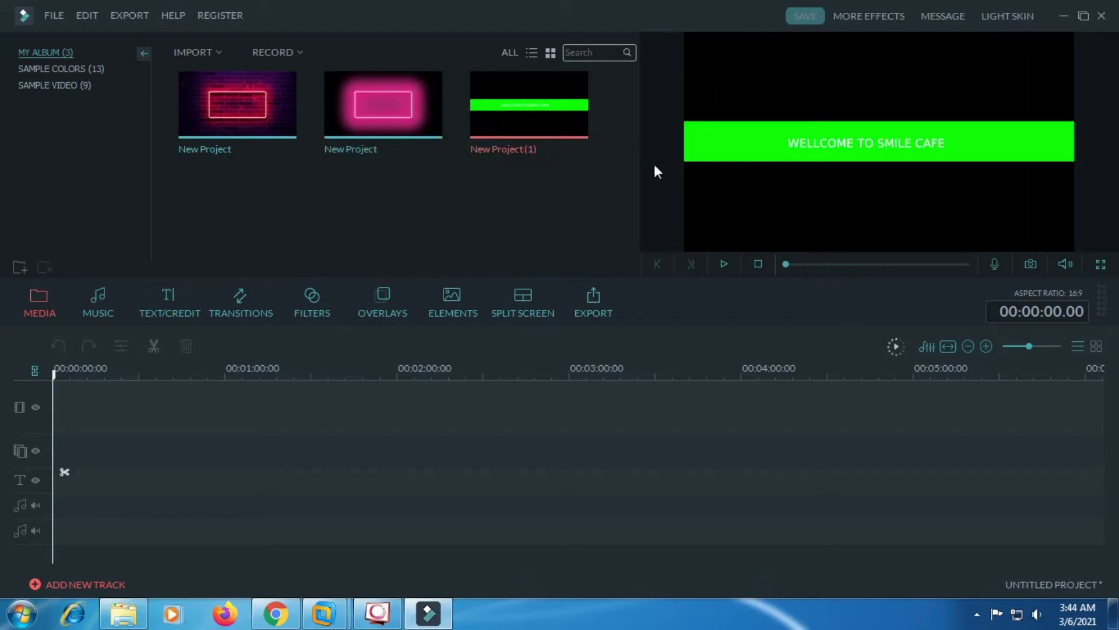
{"action": "left_click_drag", "start_coordinate": [499, 124], "coordinate": [776, 395]}
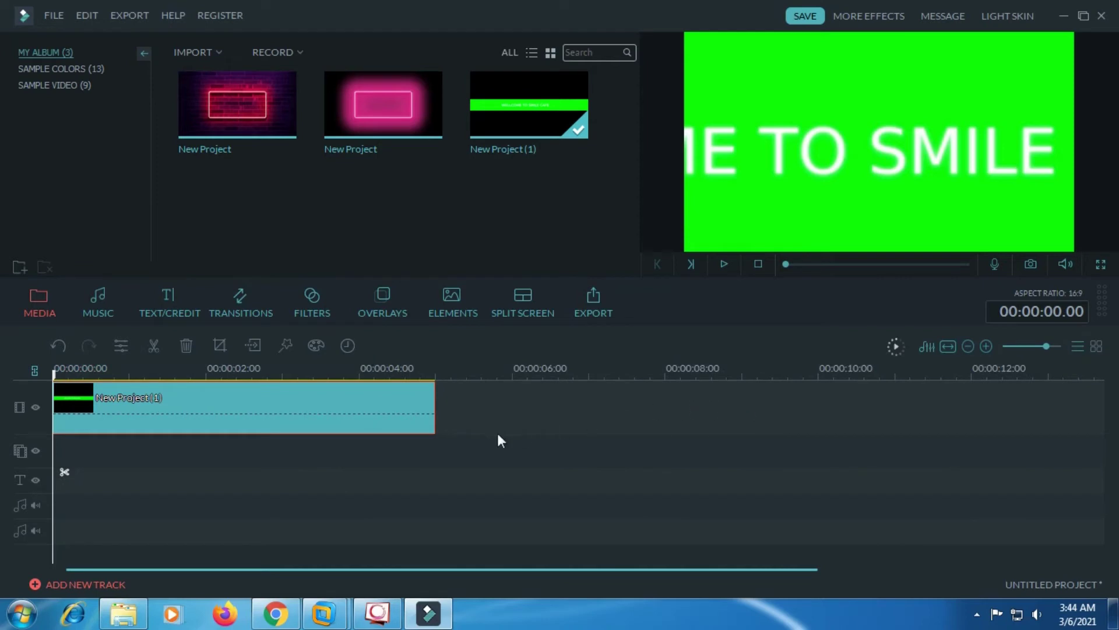
Open Crop and Zoom for the banner clip and move the pan's Start frame onto the empty green area just before the text.
{"action": "right_click", "coordinate": [116, 403]}
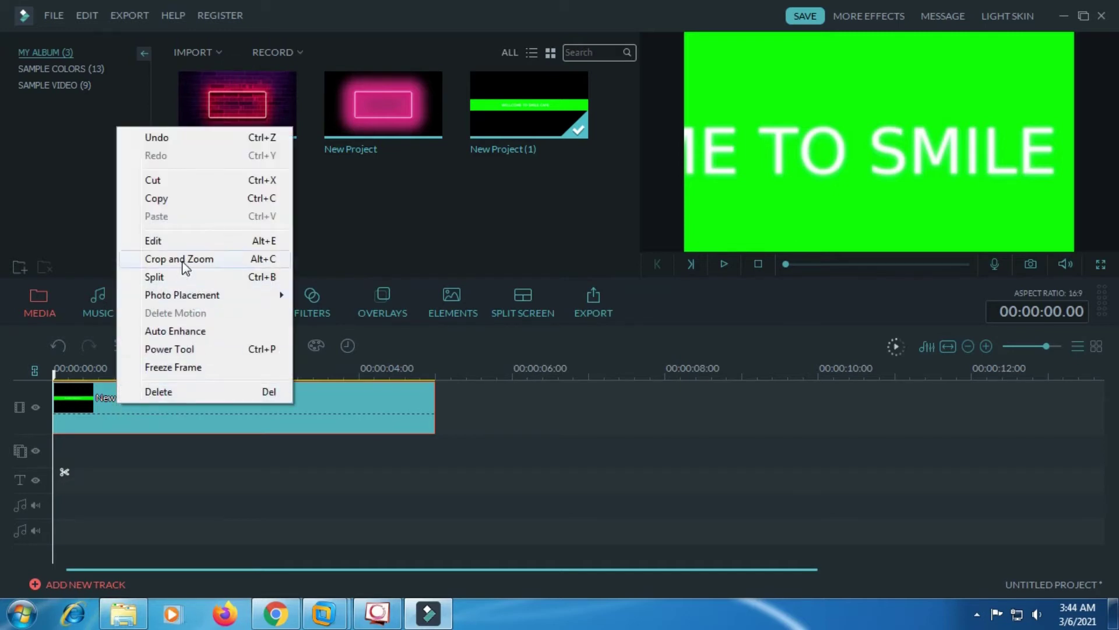
{"action": "left_click", "coordinate": [184, 265]}
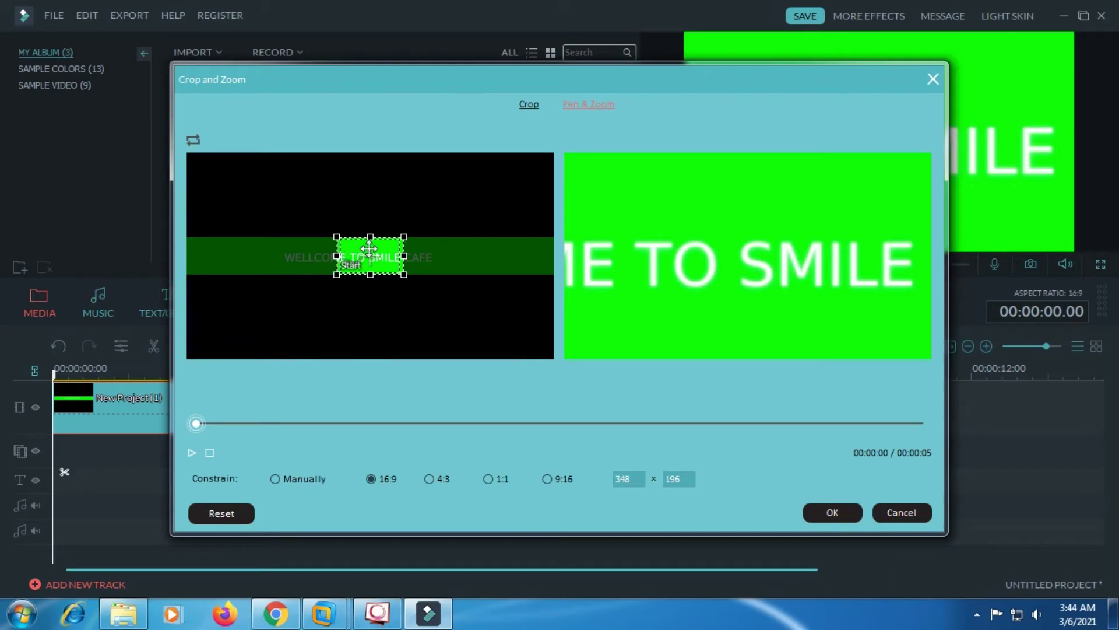
{"action": "left_click_drag", "start_coordinate": [394, 245], "coordinate": [276, 245]}
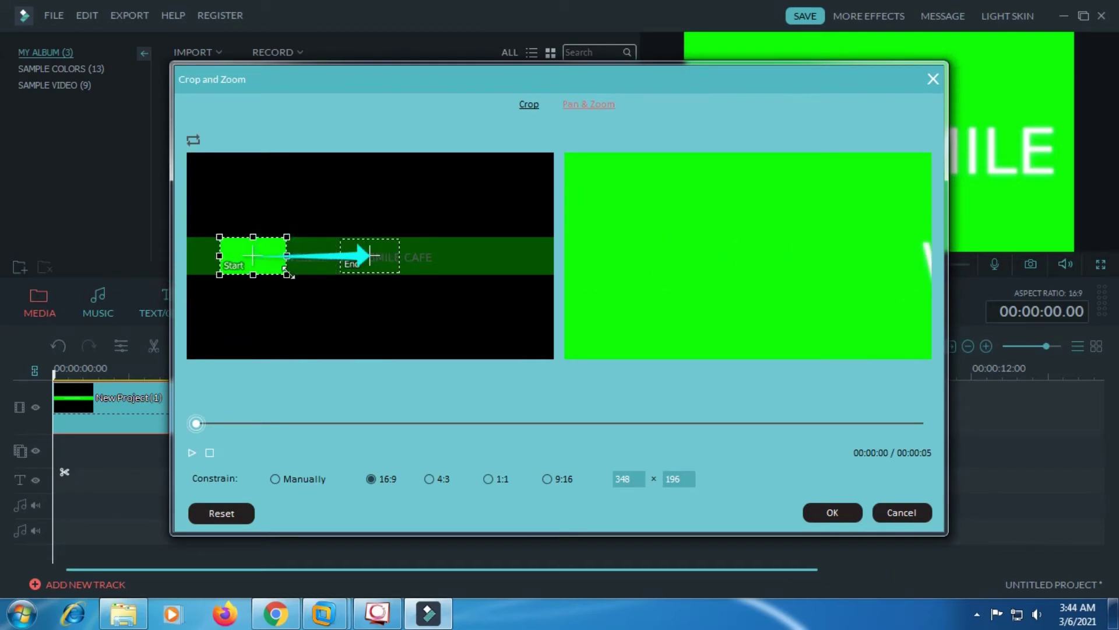
{"action": "left_click", "coordinate": [220, 236]}
{"action": "mouse_move", "coordinate": [270, 249]}
{"action": "left_mouse_down"}
{"action": "mouse_move", "coordinate": [259, 249]}
{"action": "mouse_move", "coordinate": [296, 251]}
{"action": "mouse_move", "coordinate": [280, 251]}
{"action": "left_mouse_up"}
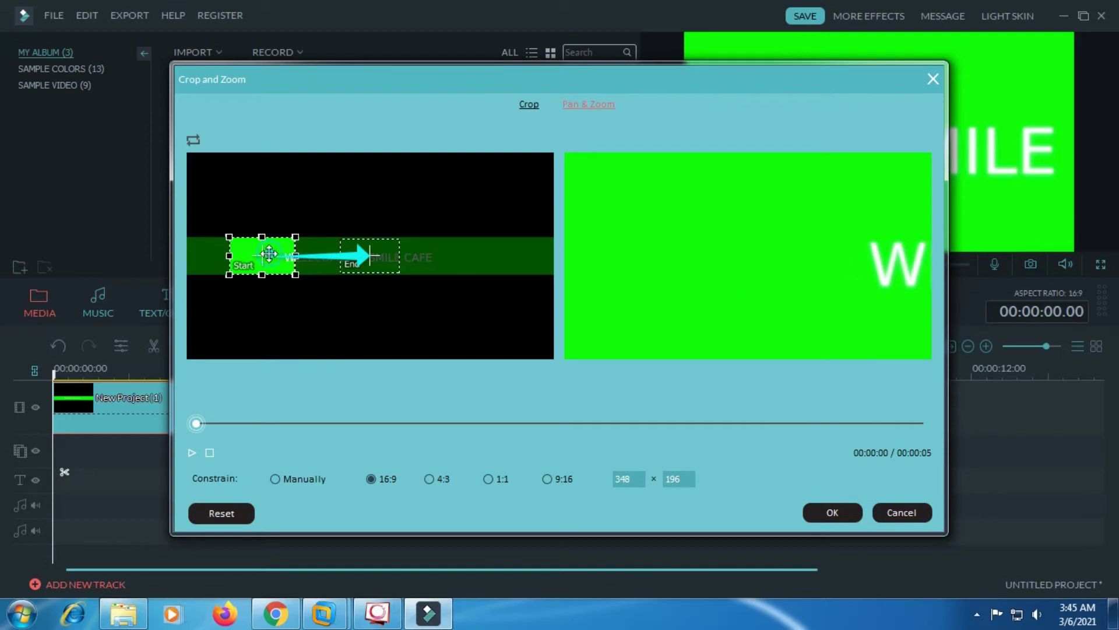
{"action": "left_click_drag", "start_coordinate": [269, 251], "coordinate": [257, 251]}
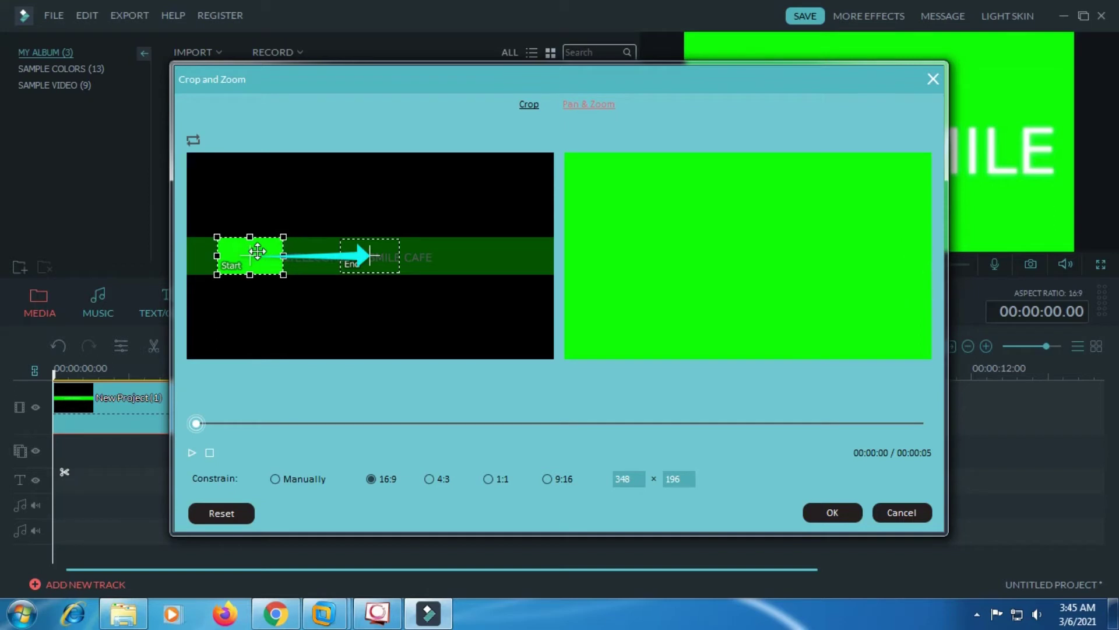
Enlarge the pan's End frame to 348 × 196, move it past the end of the text, and apply the pan.
{"action": "left_click", "coordinate": [373, 260]}
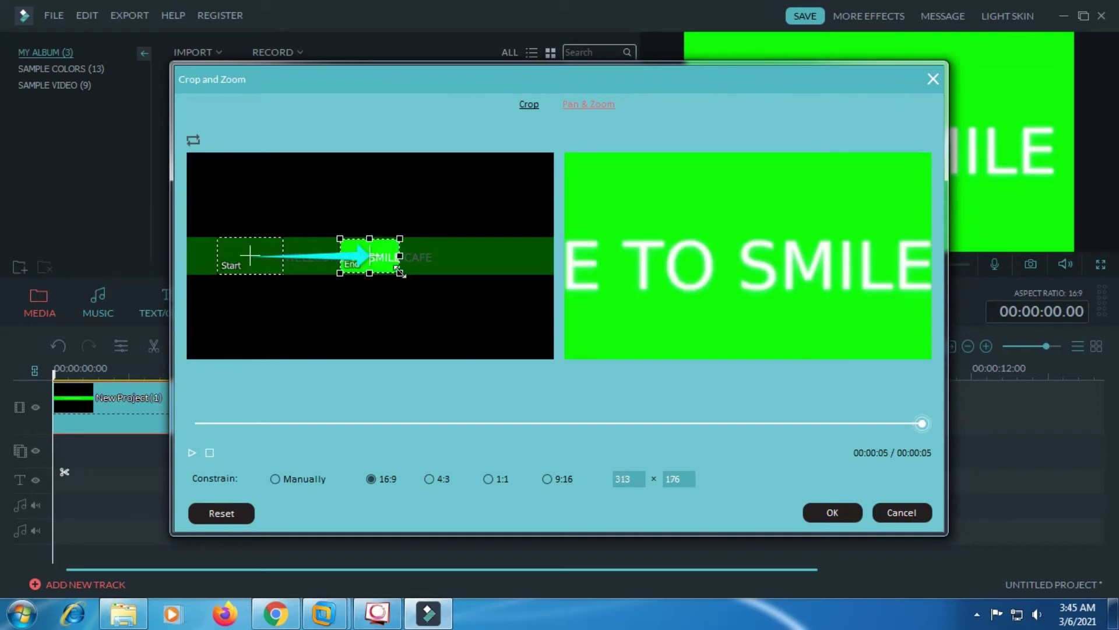
{"action": "left_click_drag", "start_coordinate": [400, 273], "coordinate": [405, 276]}
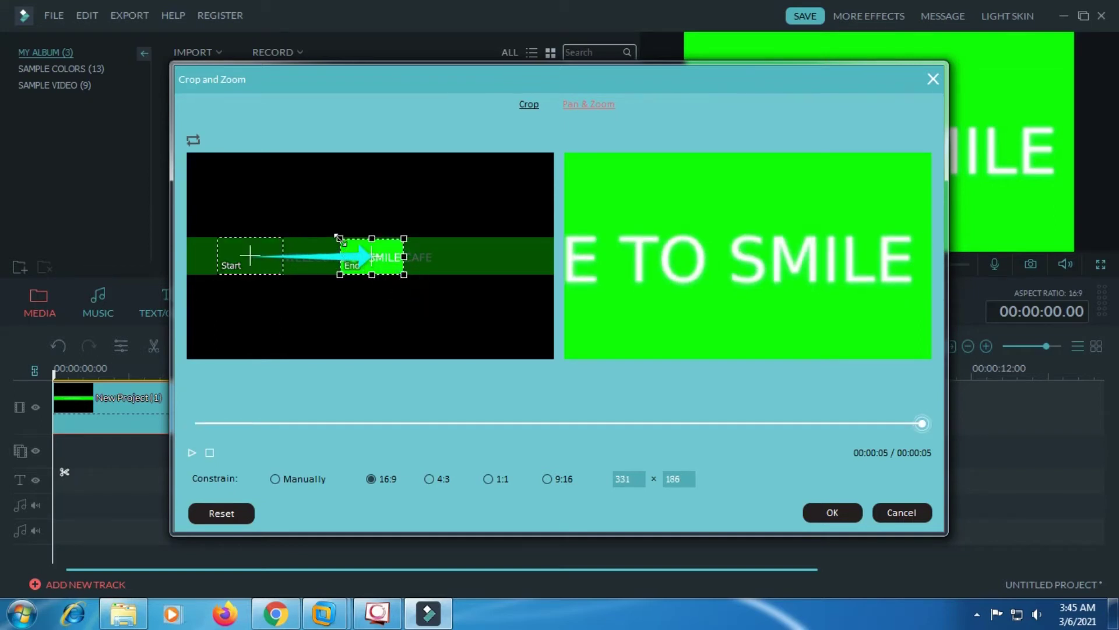
{"action": "left_click_drag", "start_coordinate": [340, 241], "coordinate": [488, 257]}
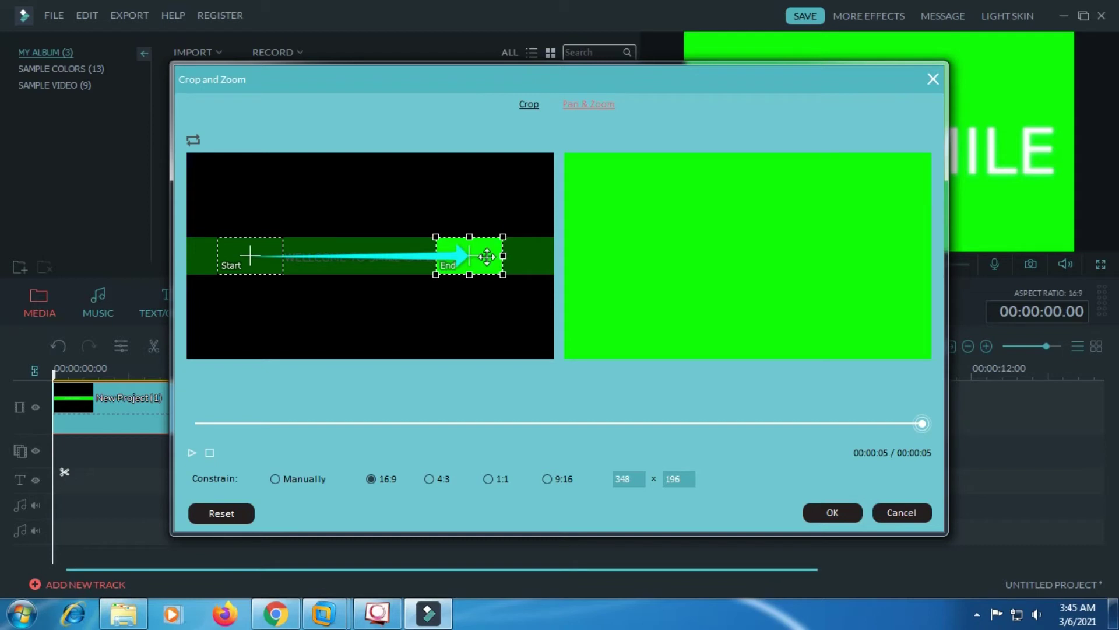
{"action": "left_click", "coordinate": [834, 513]}
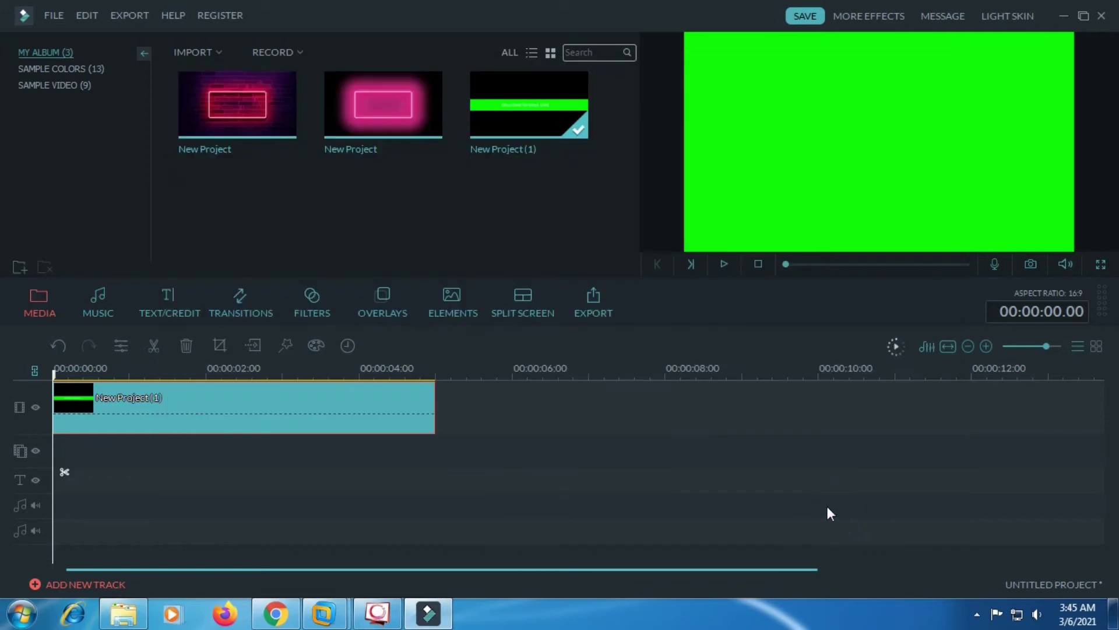
Play back the panning banner clip and lengthen it to about 6 seconds on the timeline.
{"action": "left_click", "coordinate": [724, 266]}
{"action": "left_click_drag", "start_coordinate": [438, 400], "coordinate": [515, 400]}
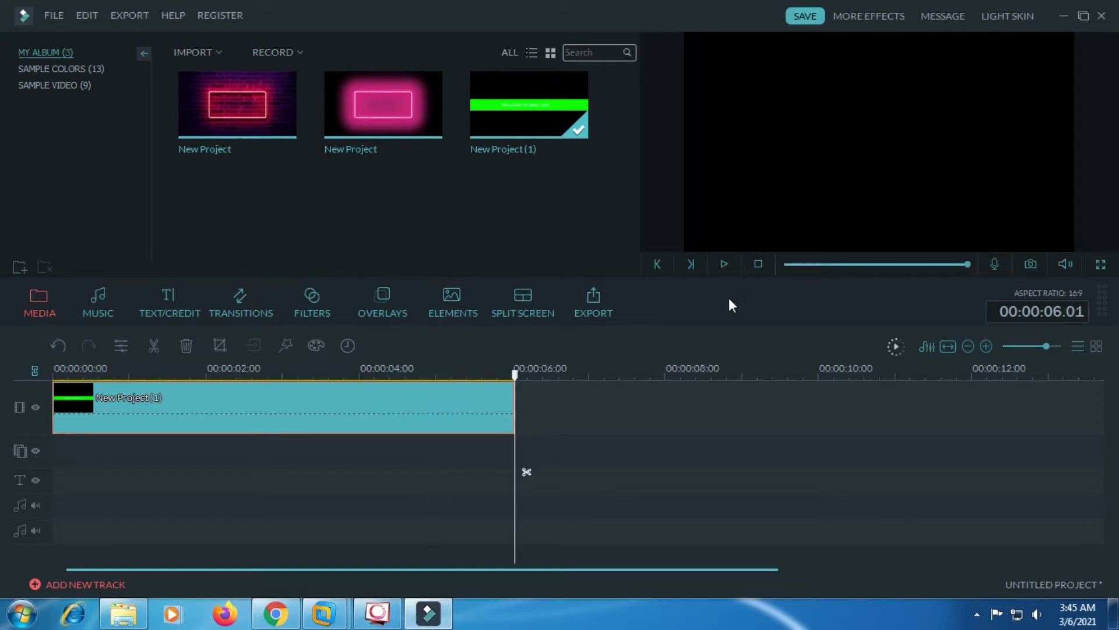
Play back the banner clip, lengthen it to about 8 seconds on the timeline, and replay it.
{"action": "left_click", "coordinate": [758, 264]}
{"action": "left_click", "coordinate": [723, 264]}
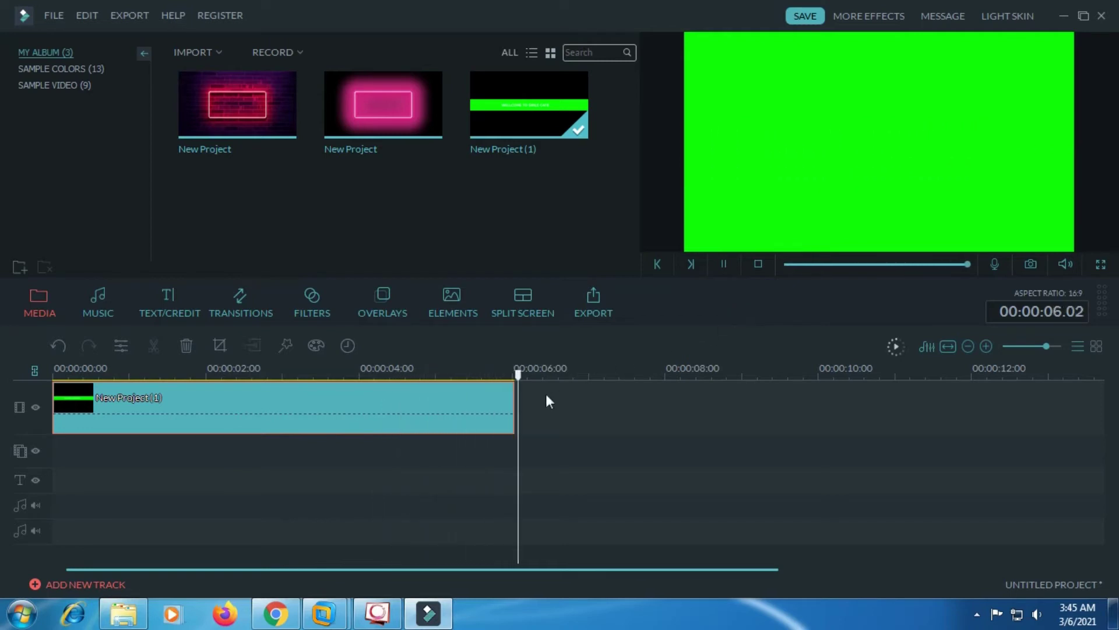
{"action": "left_click_drag", "start_coordinate": [514, 402], "coordinate": [671, 403]}
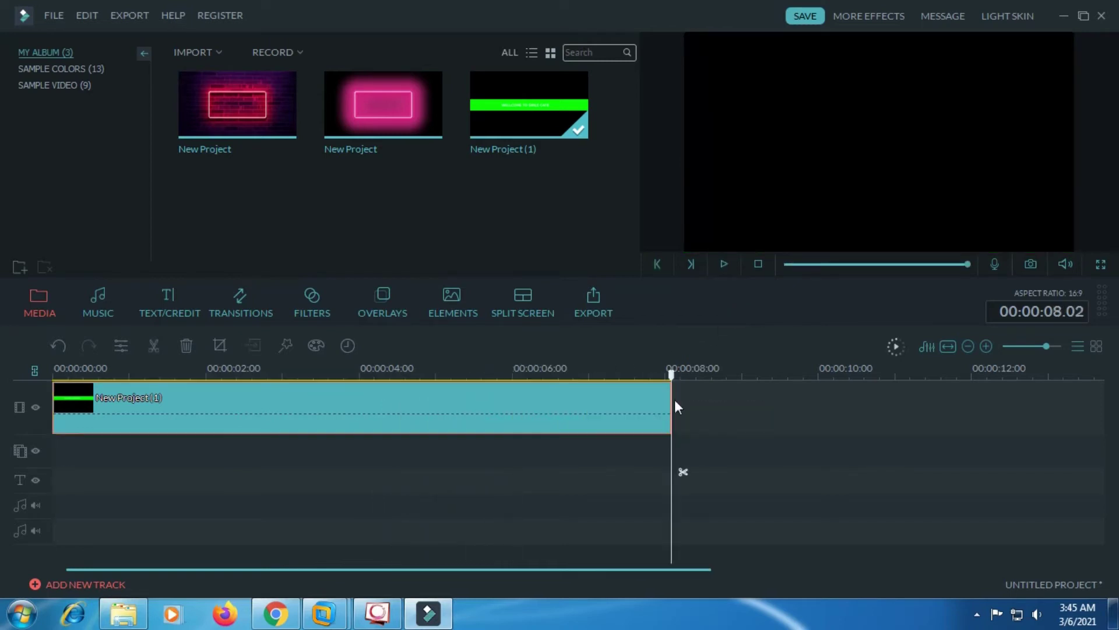
{"action": "left_click", "coordinate": [756, 264]}
{"action": "left_click", "coordinate": [726, 263]}
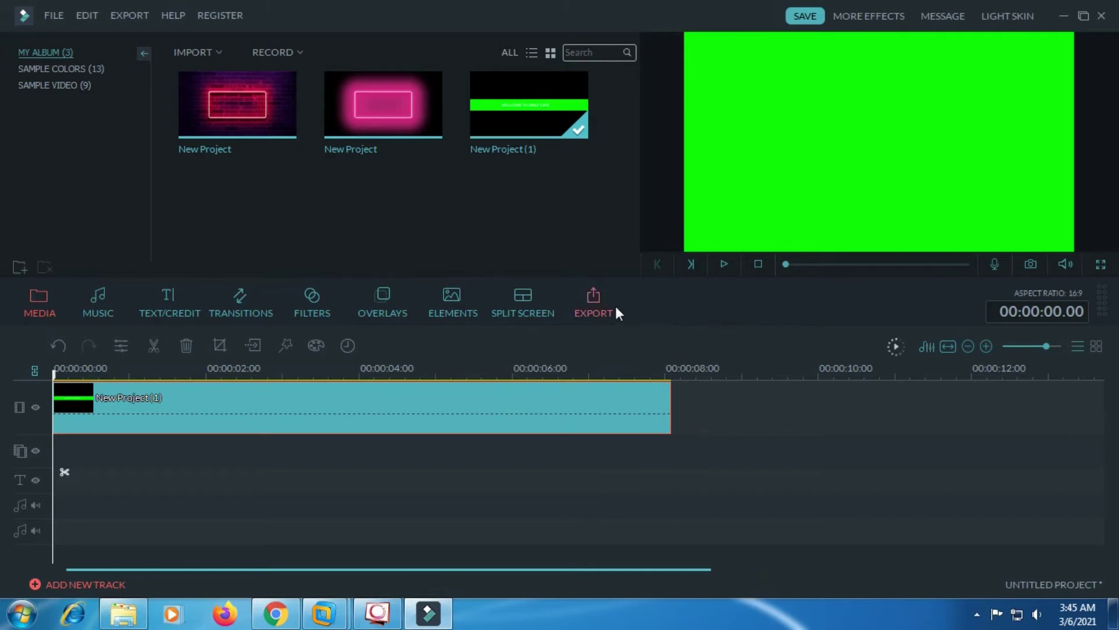
Export the banner clip as an MP4 named My Video, open its output folder, and close the export window.
{"action": "left_click", "coordinate": [594, 298]}
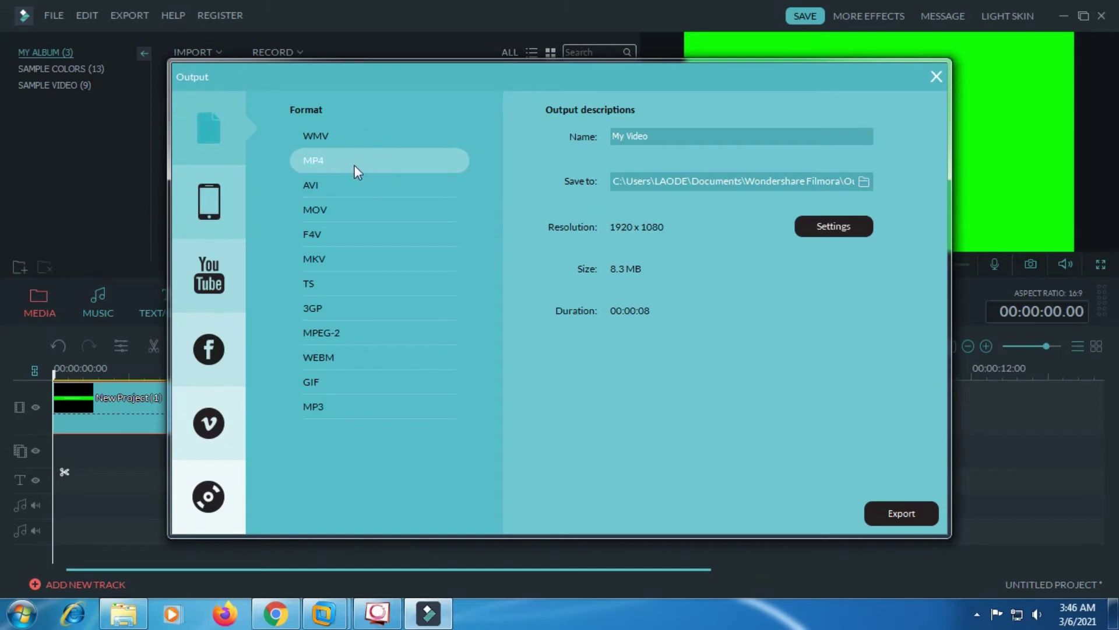
{"action": "left_click", "coordinate": [888, 514]}
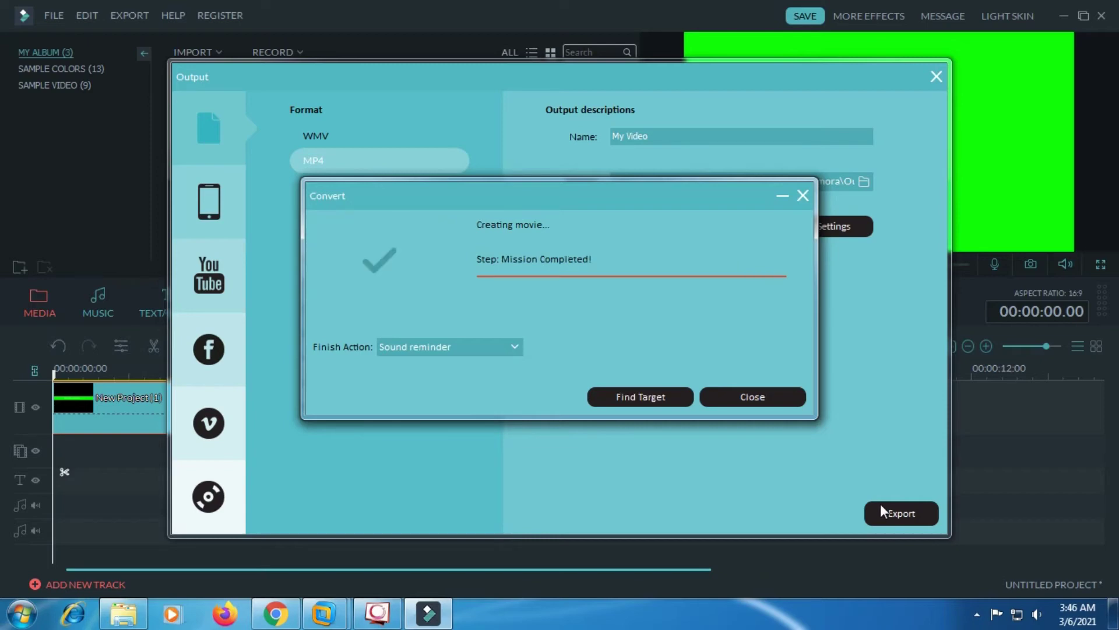
{"action": "left_click", "coordinate": [644, 396]}
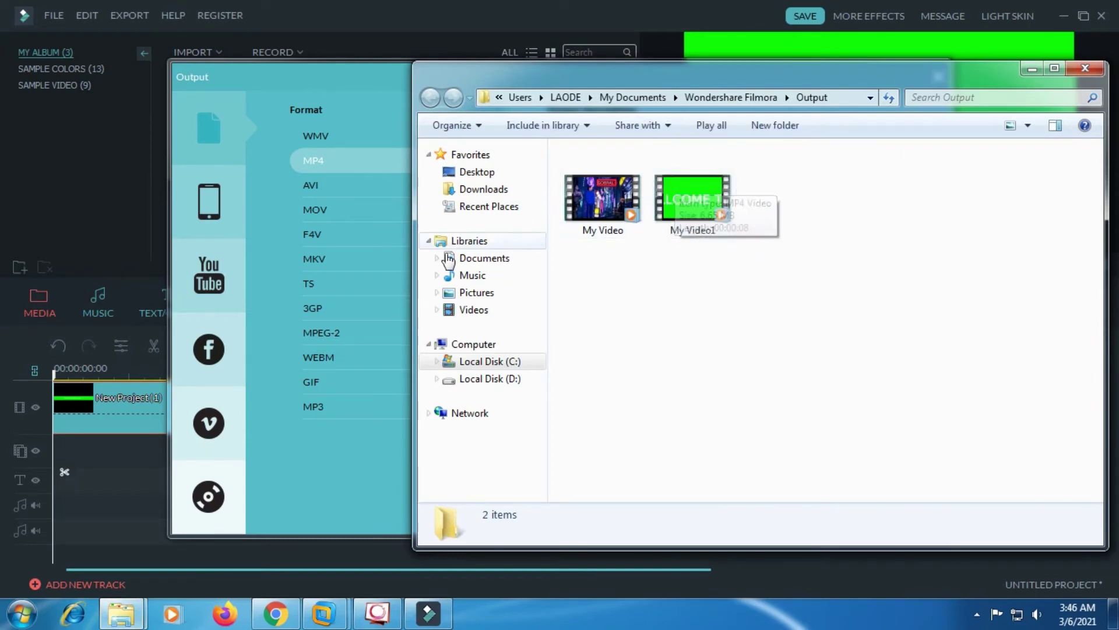
{"action": "left_click", "coordinate": [336, 65]}
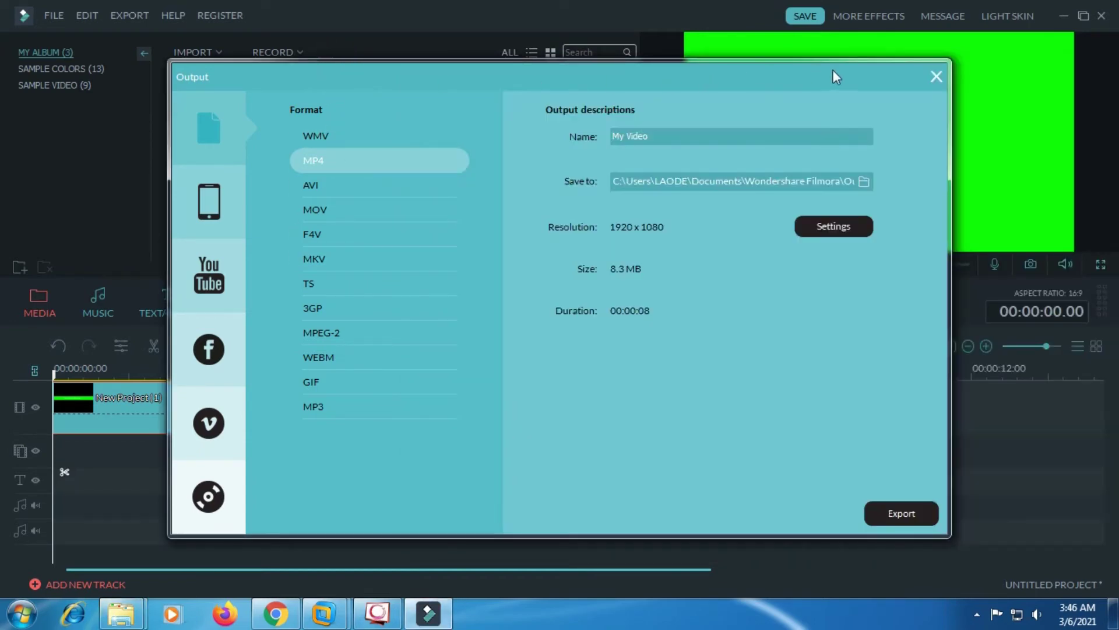
{"action": "left_click", "coordinate": [936, 74]}
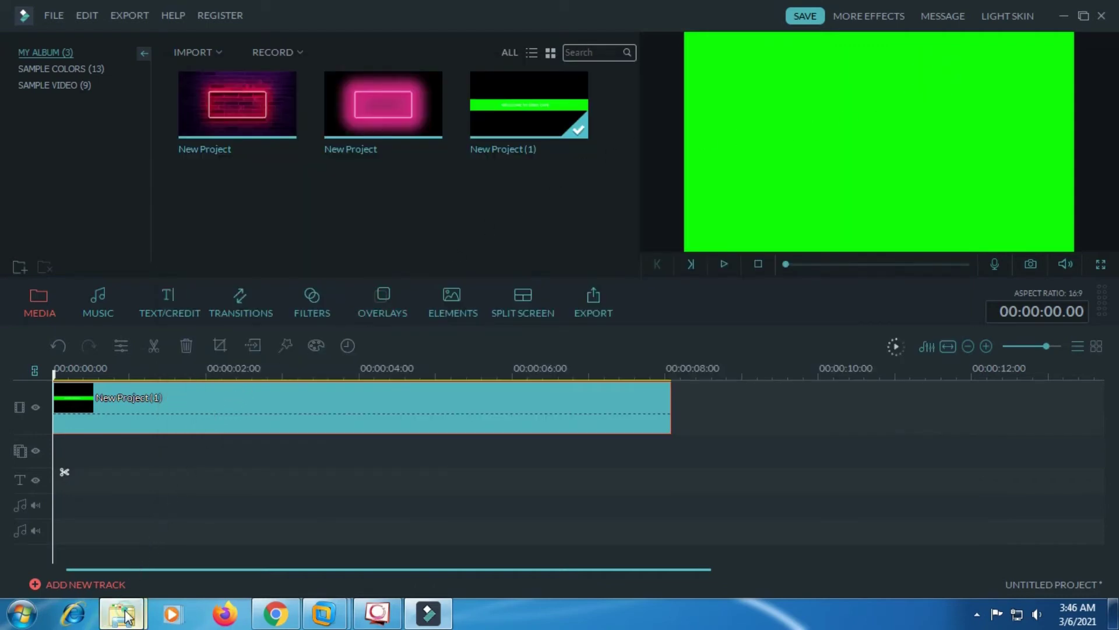
Import the exported My Video1 file from the Output folder into the Filmora media album.
{"action": "mouse_move", "coordinate": [125, 609]}
{"action": "left_click", "coordinate": [292, 553]}
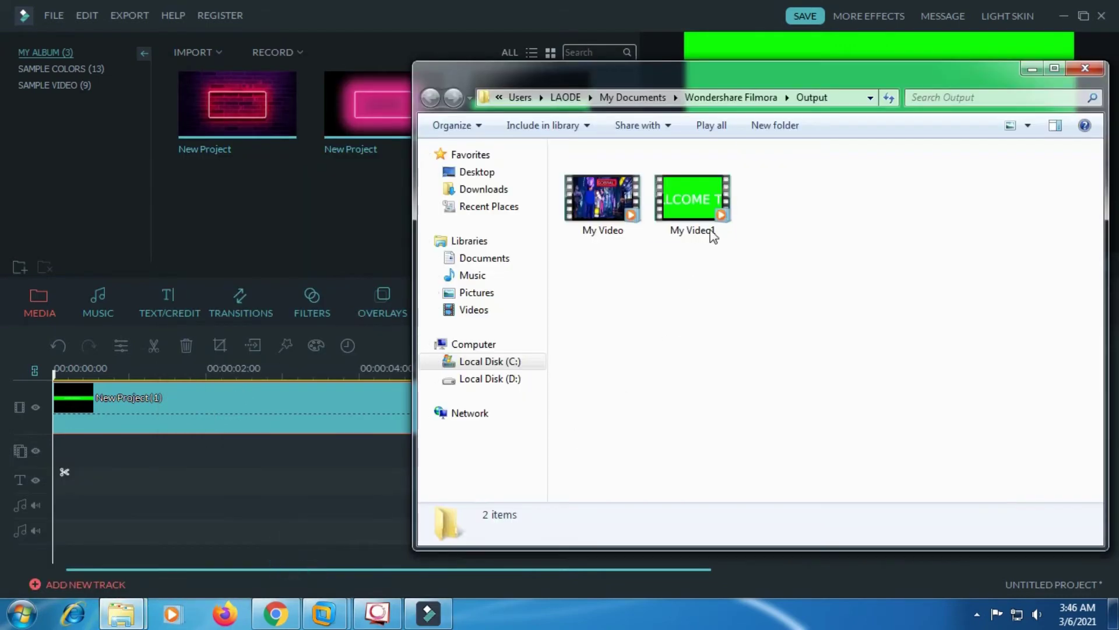
{"action": "left_click", "coordinate": [697, 166]}
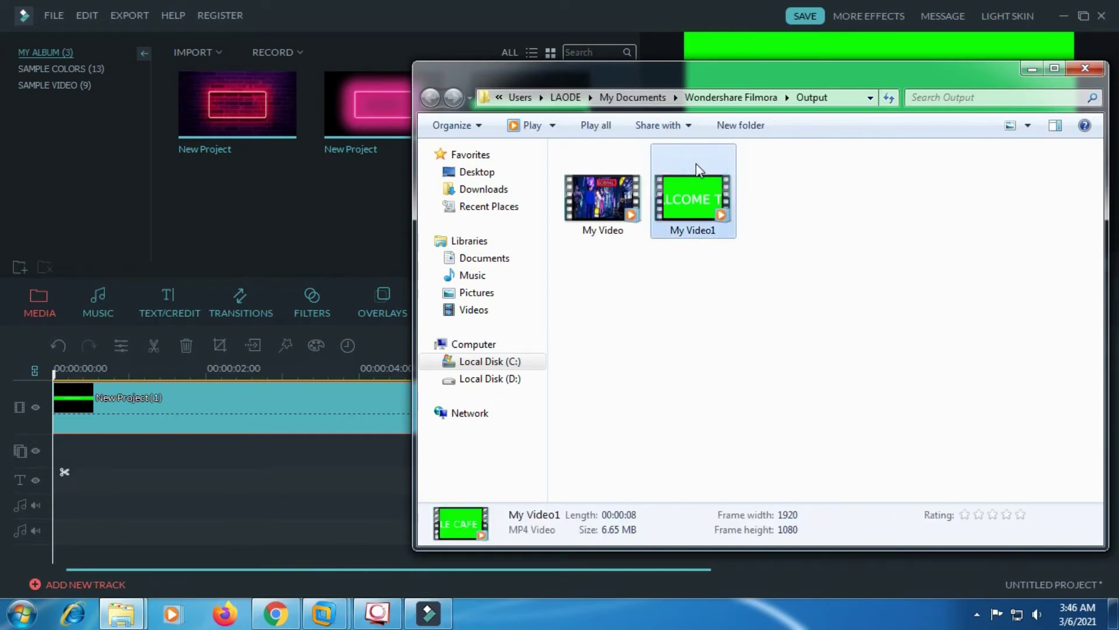
{"action": "left_click_drag", "start_coordinate": [696, 164], "coordinate": [342, 215]}
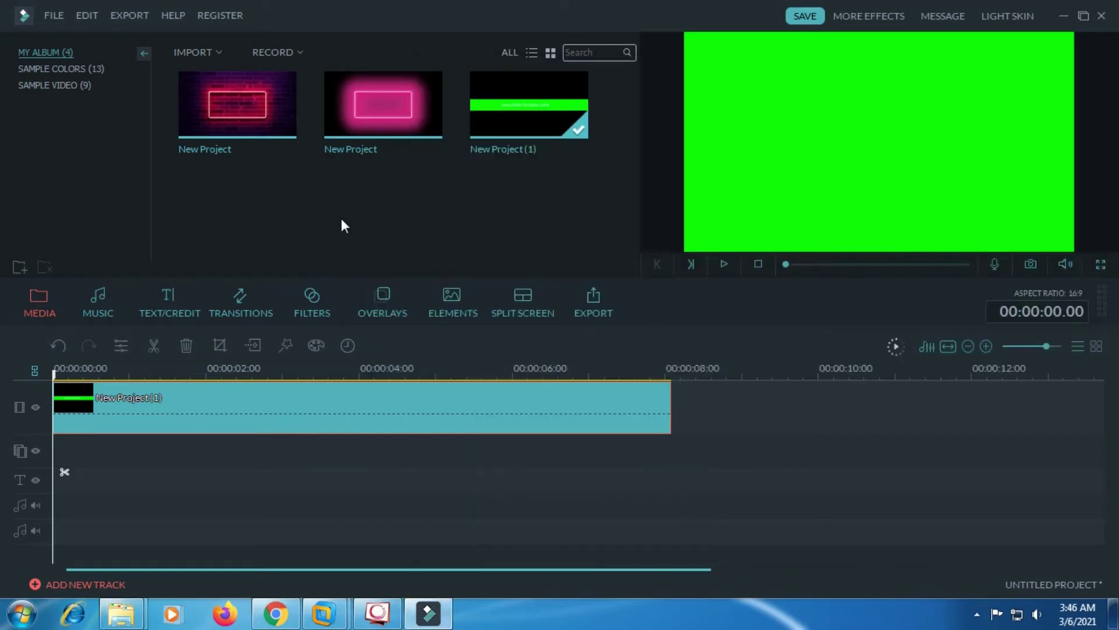
Replace the banner clip on the timeline with the brick-wall neon New Project image at the start of the video track.
{"action": "double_click", "coordinate": [246, 421]}
{"action": "left_click", "coordinate": [186, 346]}
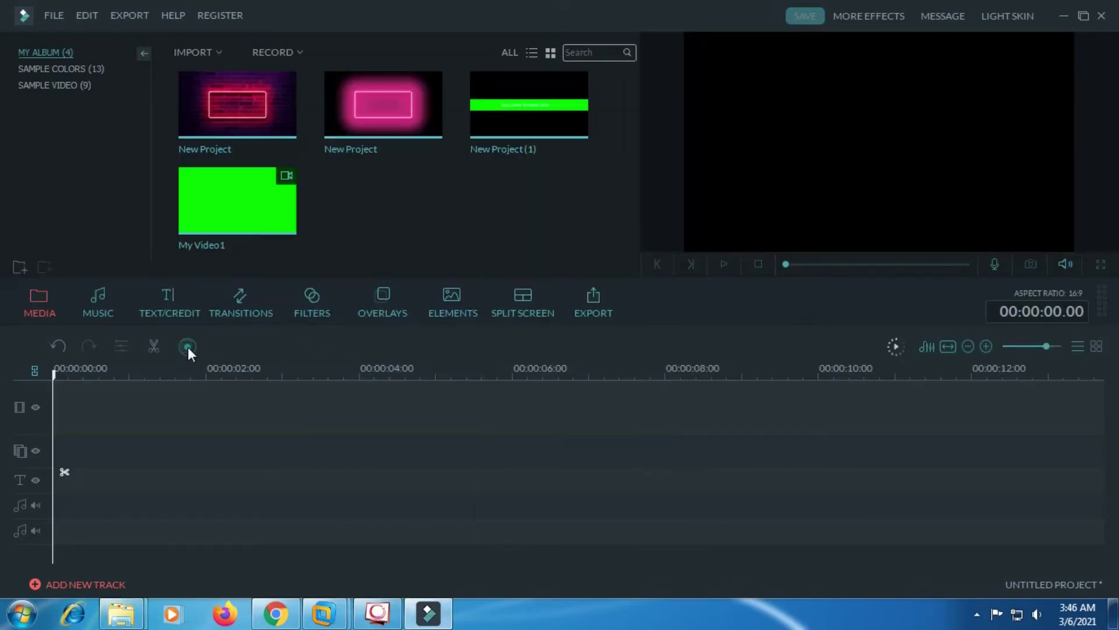
{"action": "left_click", "coordinate": [284, 109]}
{"action": "left_click_drag", "start_coordinate": [258, 190], "coordinate": [167, 400]}
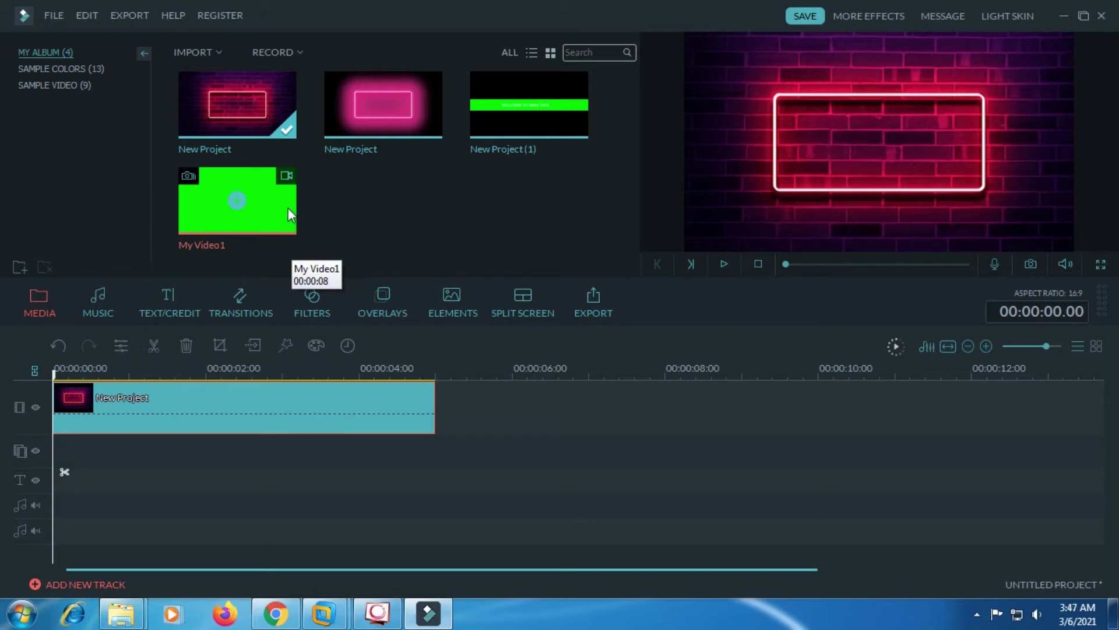
Place My Video1 at the start of the overlay track and extend the neon image to the same length, about 8 seconds.
{"action": "left_click_drag", "start_coordinate": [288, 209], "coordinate": [89, 468]}
{"action": "left_click_drag", "start_coordinate": [80, 467], "coordinate": [58, 454]}
{"action": "left_click", "coordinate": [368, 408]}
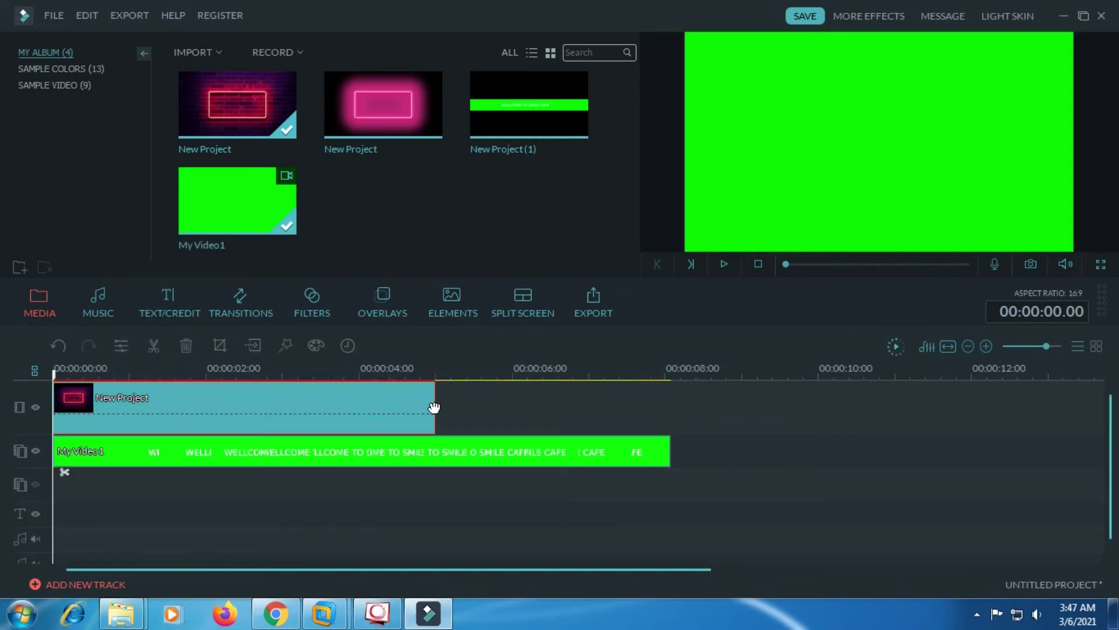
{"action": "left_click_drag", "start_coordinate": [435, 401], "coordinate": [672, 411]}
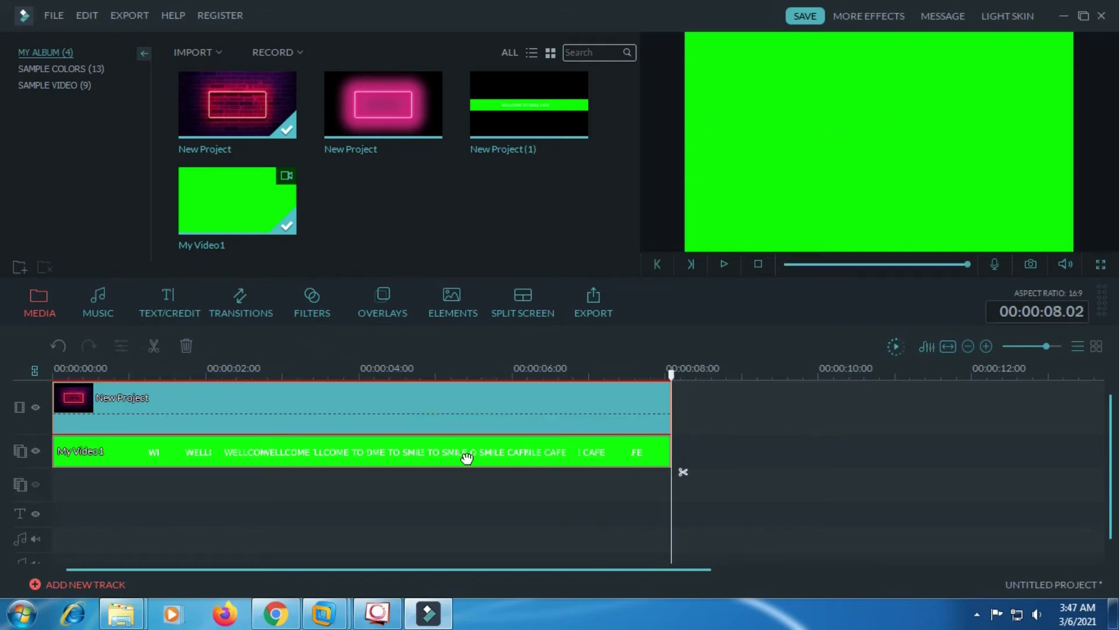
Open Crop and Zoom for the neon image clip and enlarge the pan's Start frame to the full 1280 × 720.
{"action": "right_click", "coordinate": [391, 411]}
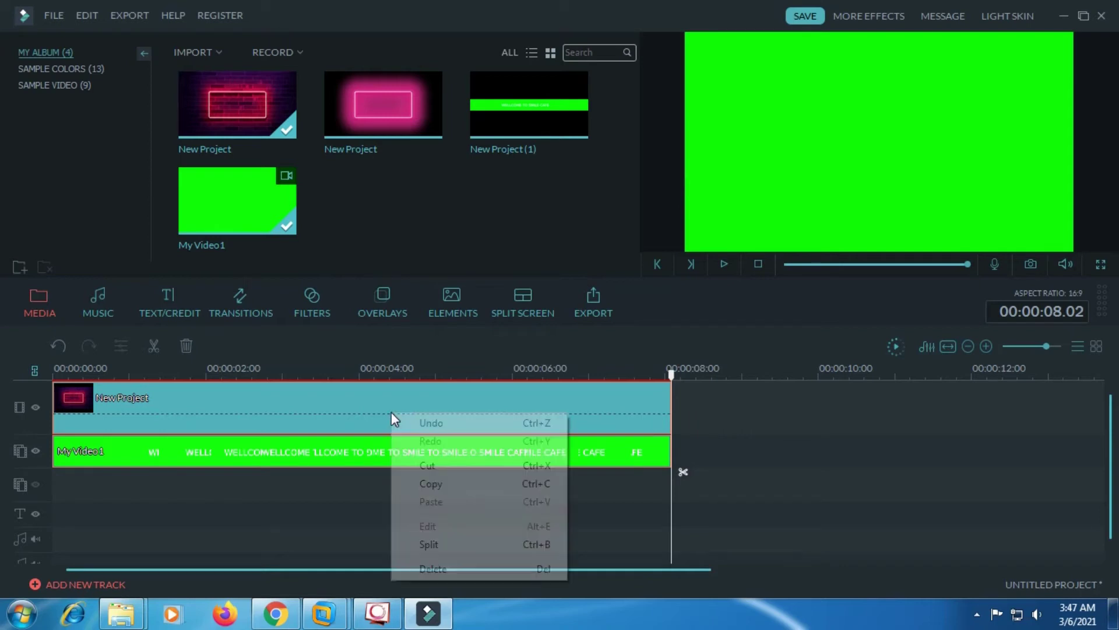
{"action": "right_click", "coordinate": [369, 399]}
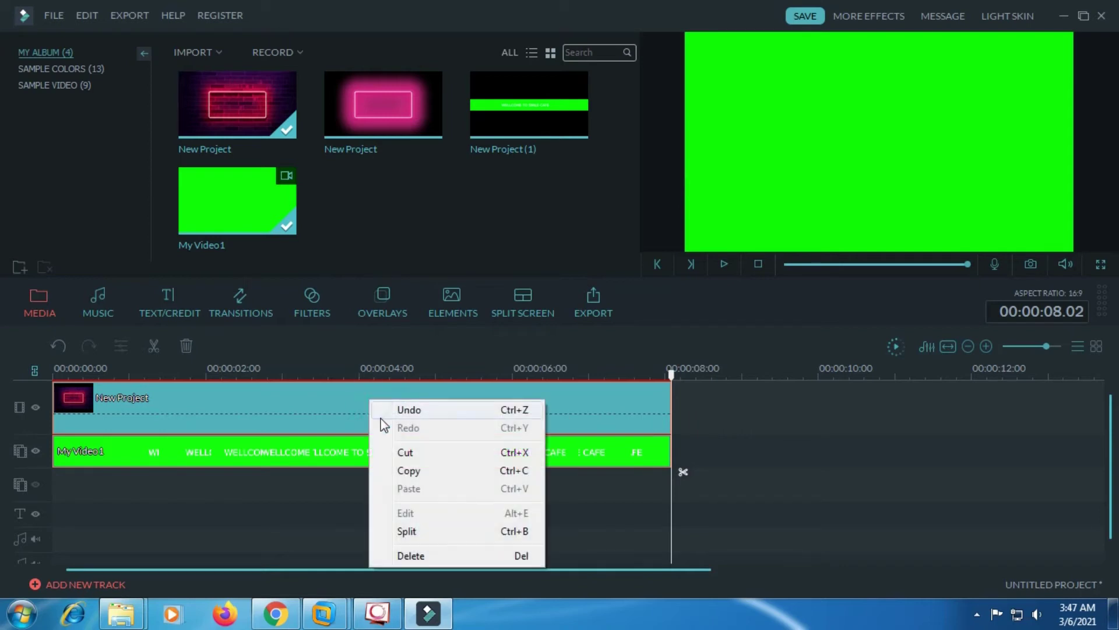
{"action": "left_click", "coordinate": [317, 404]}
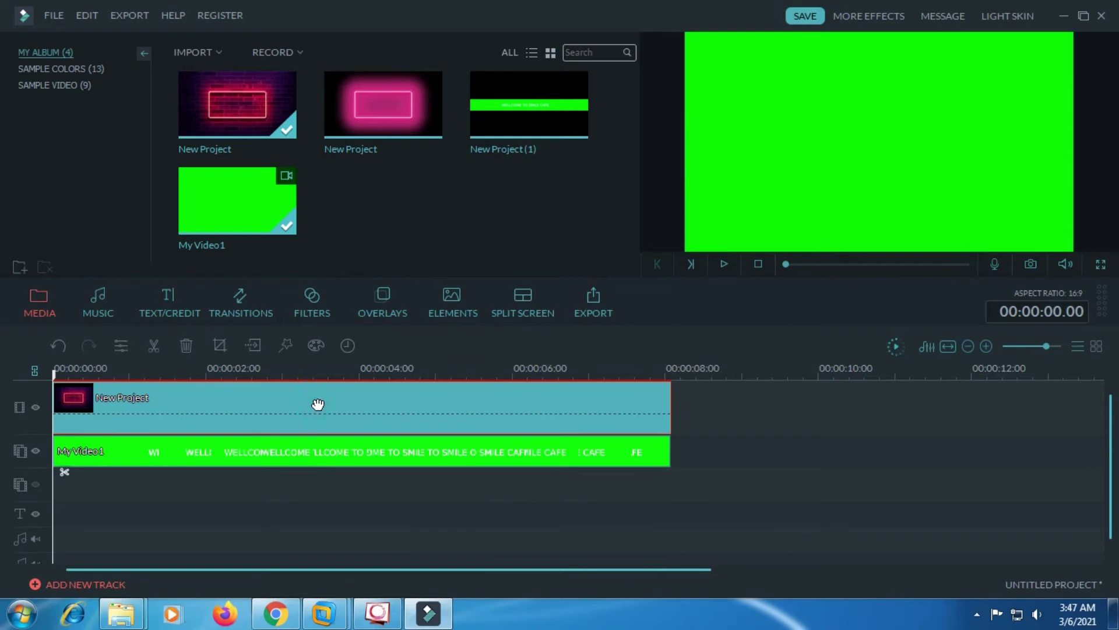
{"action": "right_click", "coordinate": [313, 400]}
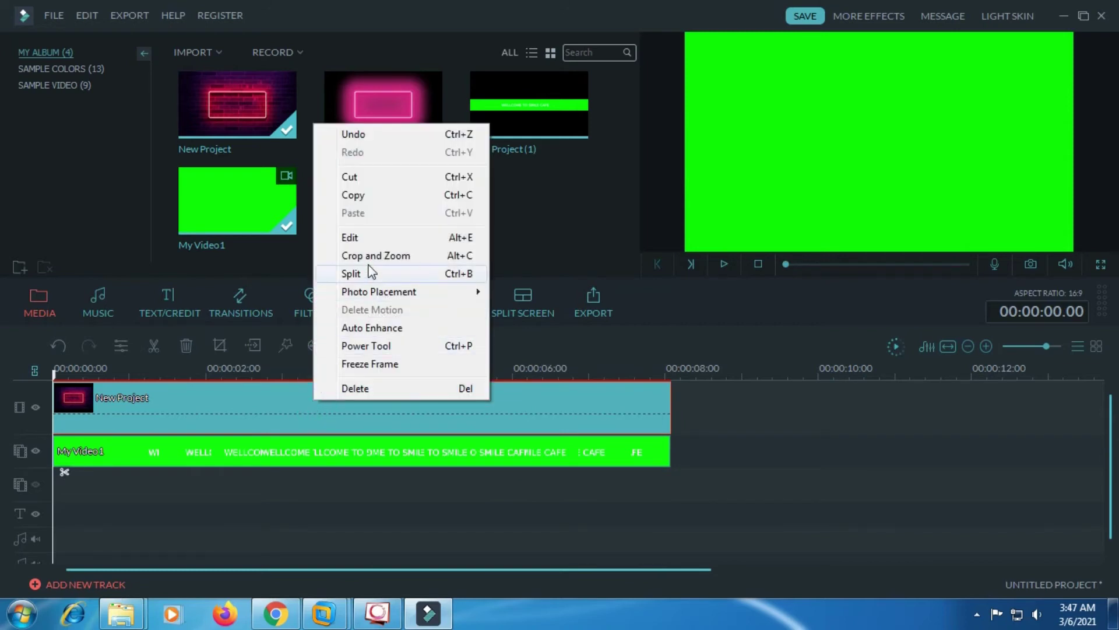
{"action": "left_click", "coordinate": [410, 258]}
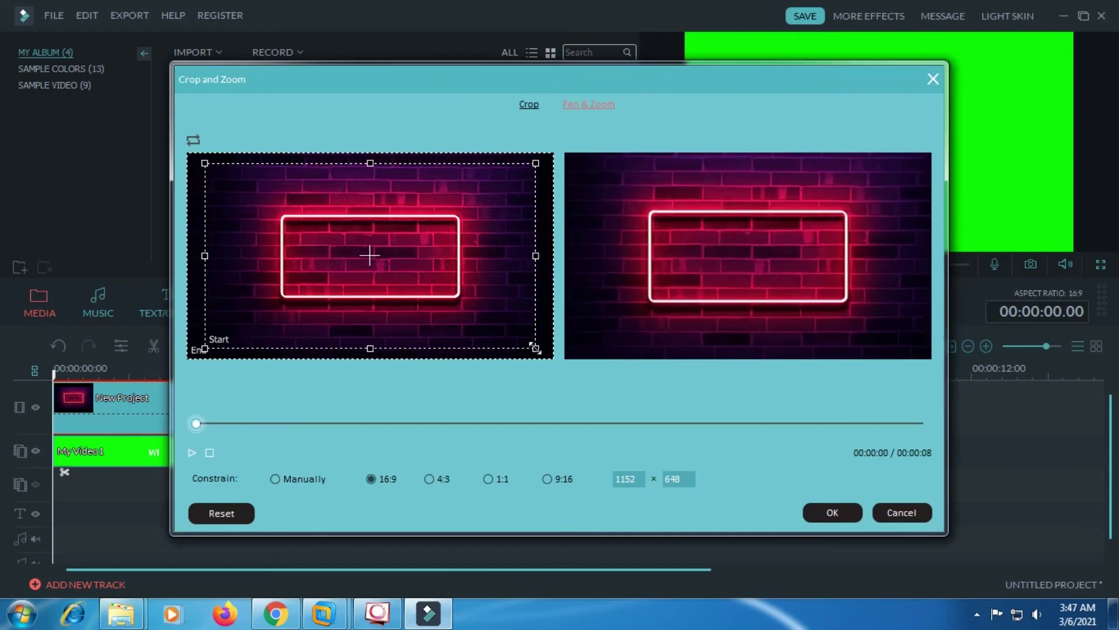
{"action": "left_click_drag", "start_coordinate": [536, 349], "coordinate": [559, 374]}
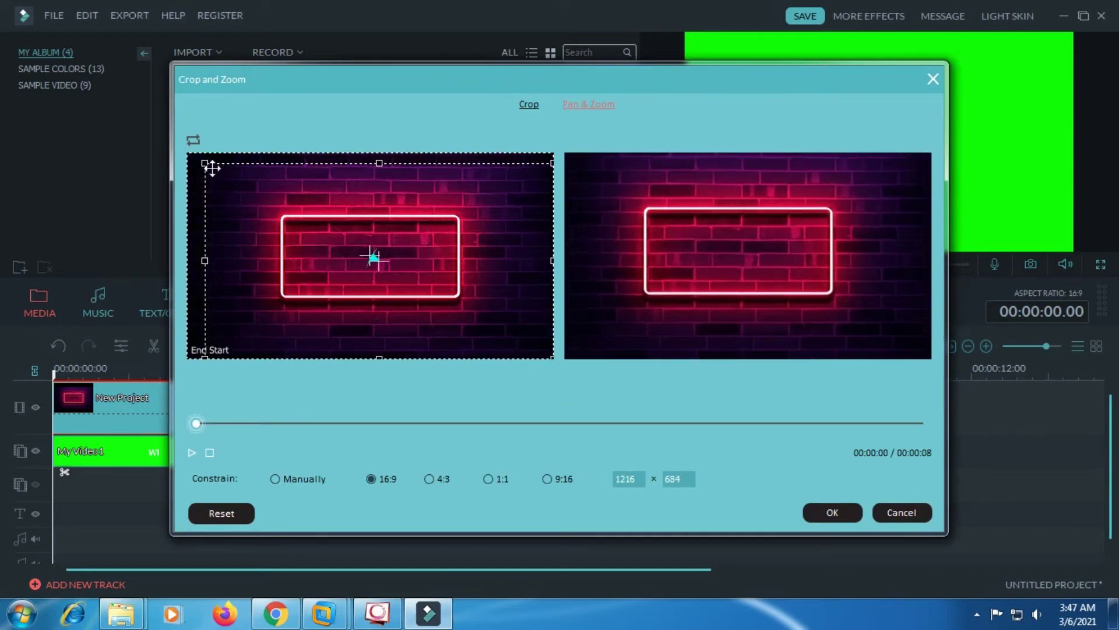
{"action": "left_click_drag", "start_coordinate": [205, 165], "coordinate": [188, 154]}
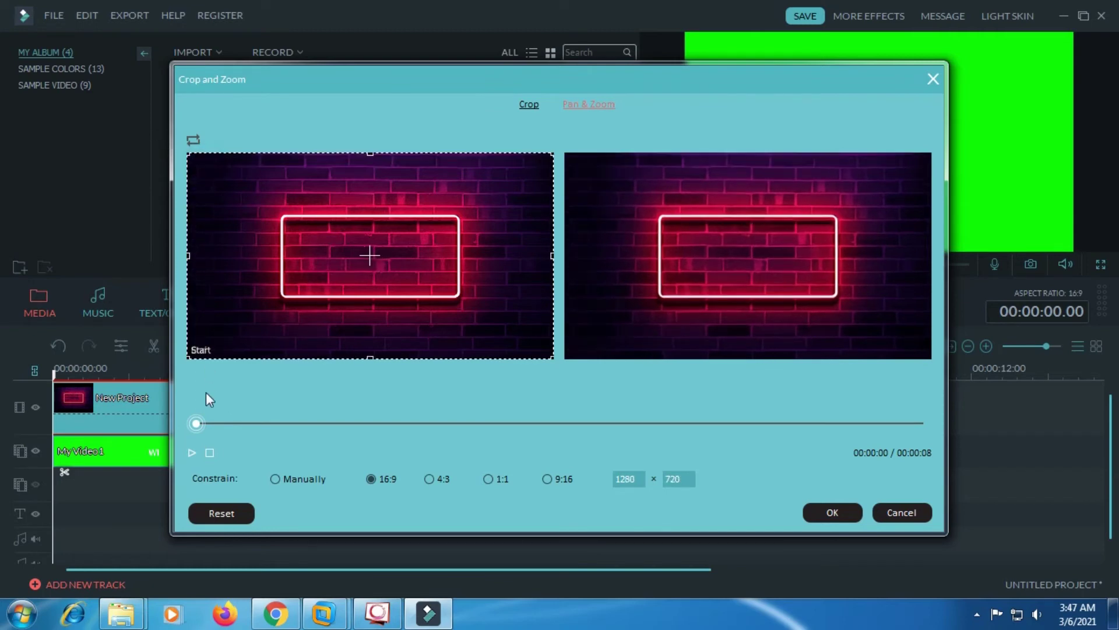
{"action": "left_click_drag", "start_coordinate": [197, 425], "coordinate": [145, 422]}
{"action": "left_click", "coordinate": [833, 512]}
Apply Chroma Key (Green Screen) to the My Video1 overlay to make its green background transparent.
{"action": "left_click", "coordinate": [575, 460]}
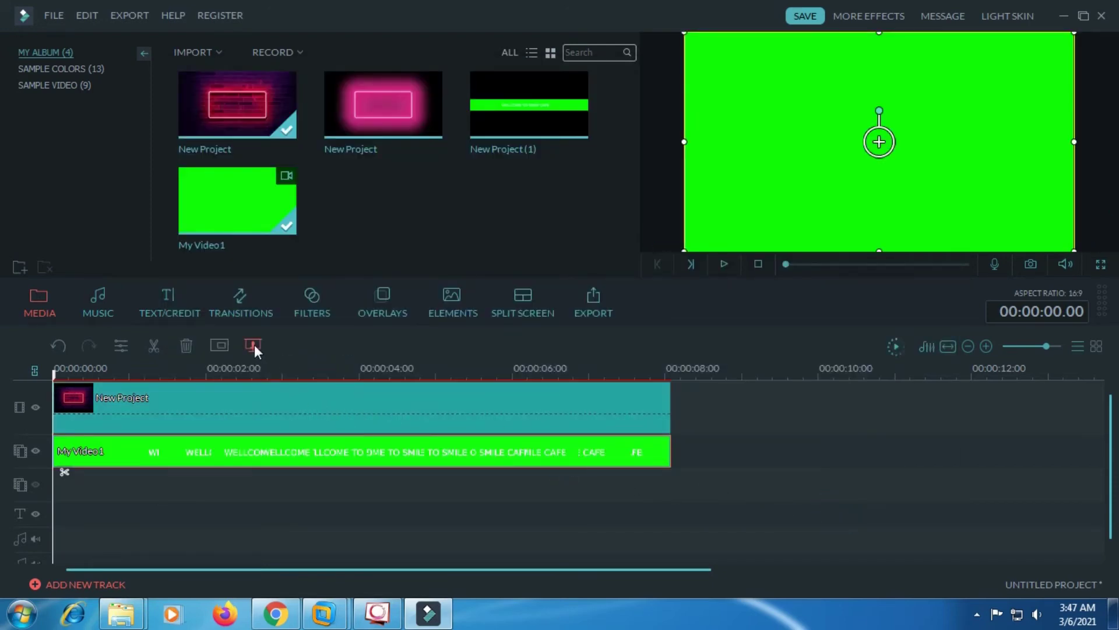
{"action": "left_click", "coordinate": [254, 345]}
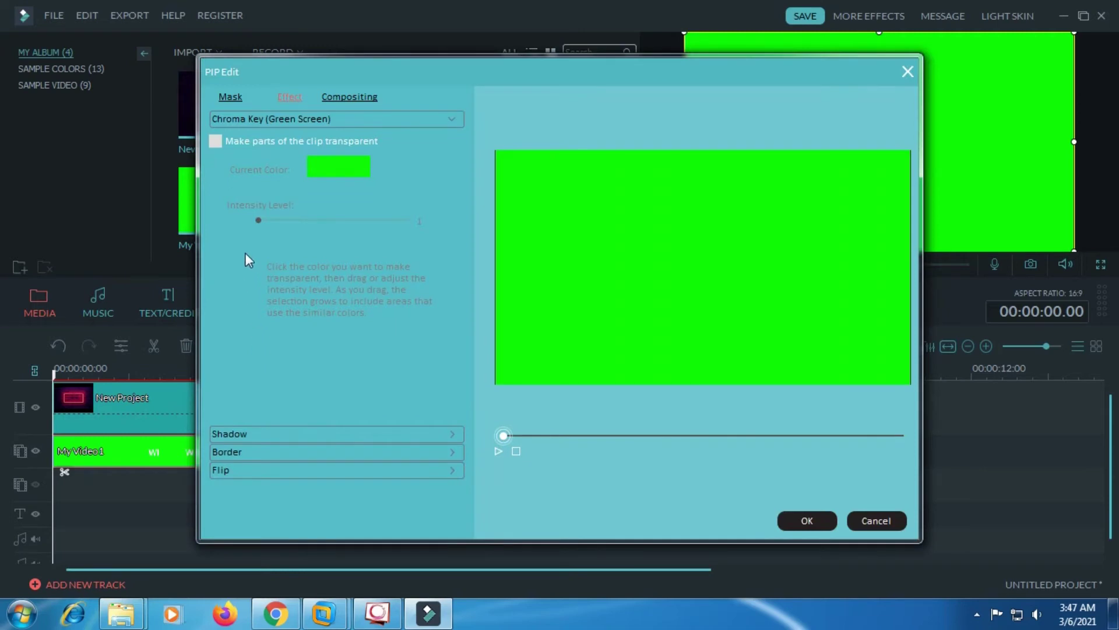
{"action": "left_click", "coordinate": [216, 141]}
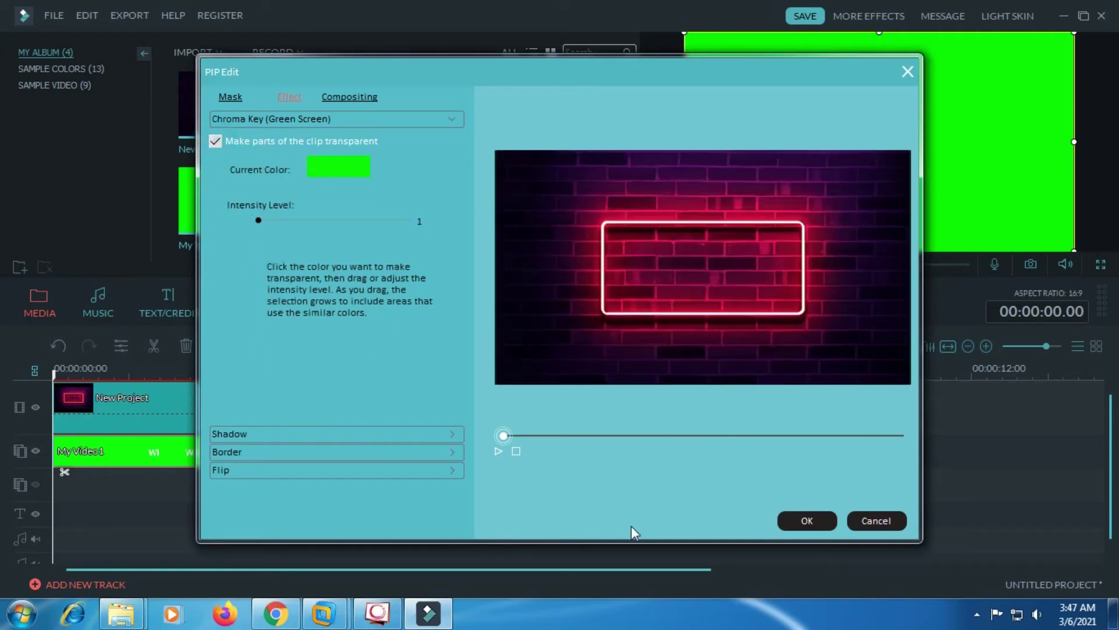
{"action": "left_click", "coordinate": [807, 520]}
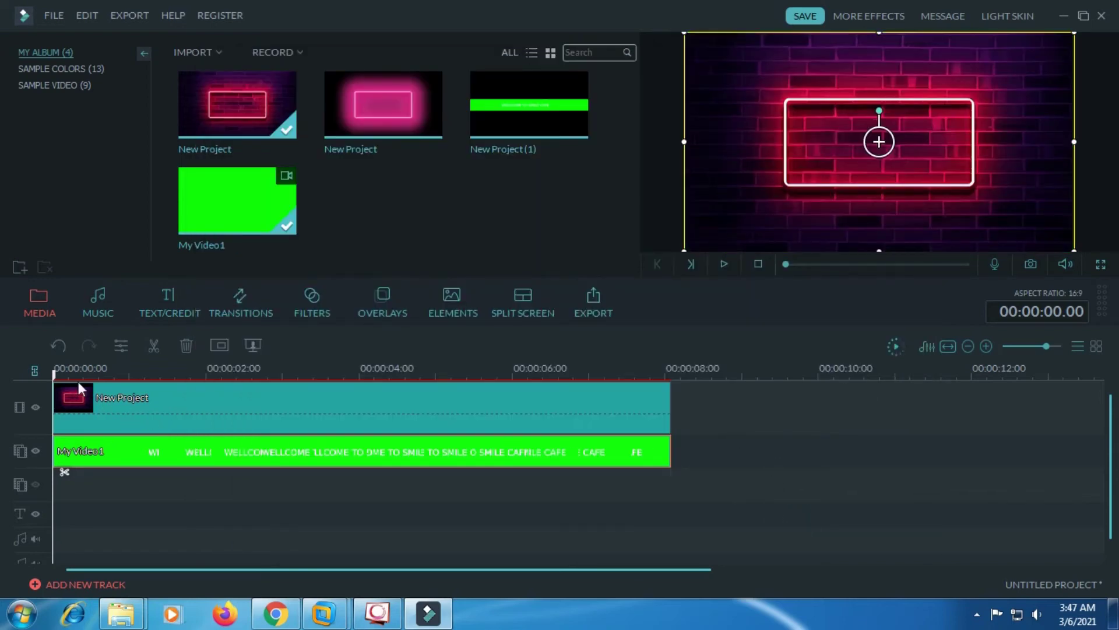
Scrub to the scrolling text and shift the overlay slightly upward to centre the text vertically in the neon frame.
{"action": "left_click_drag", "start_coordinate": [54, 372], "coordinate": [180, 405]}
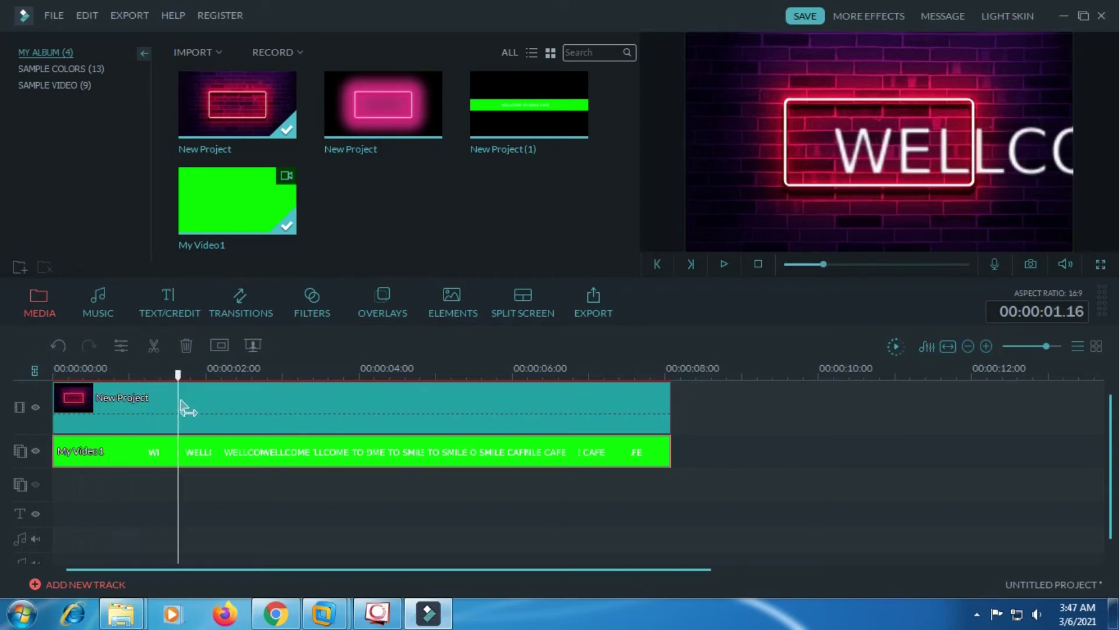
{"action": "left_click", "coordinate": [196, 407]}
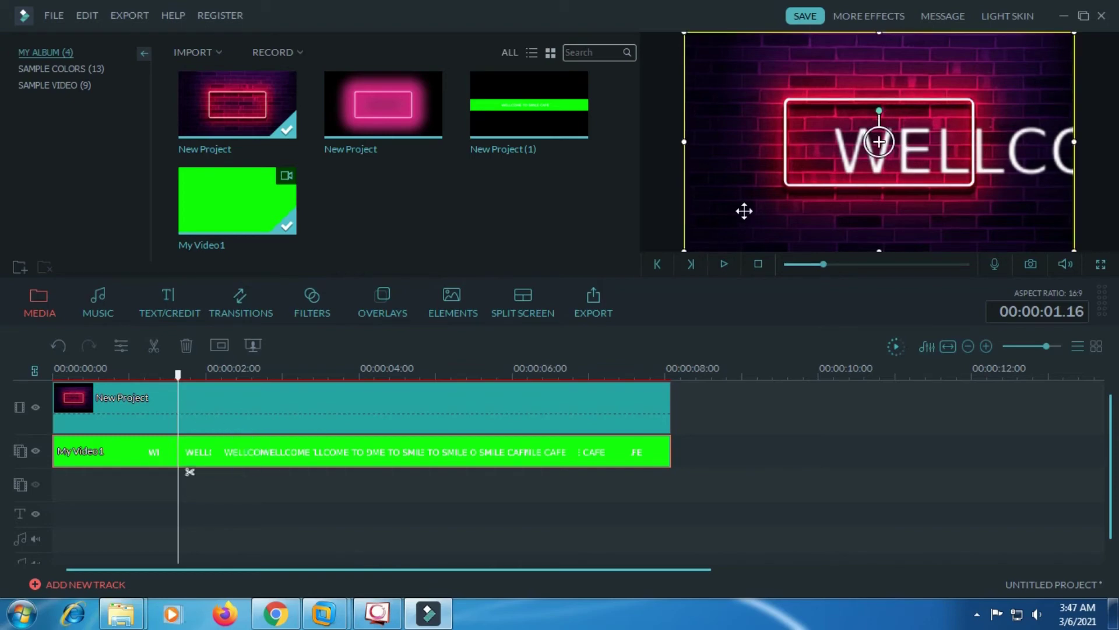
{"action": "left_click_drag", "start_coordinate": [765, 187], "coordinate": [765, 178]}
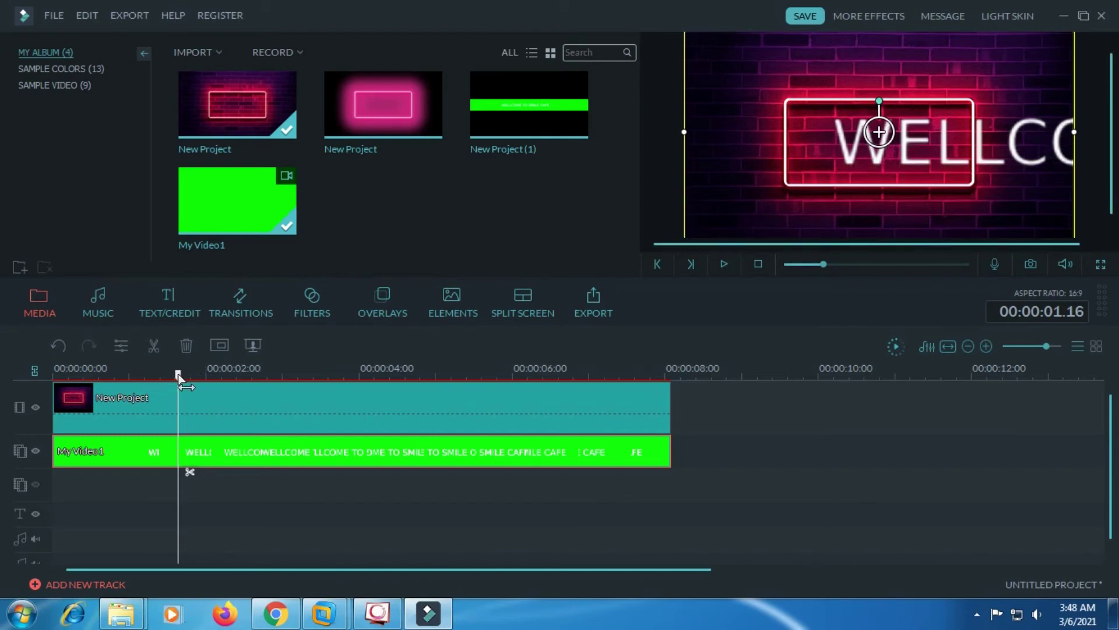
{"action": "left_click_drag", "start_coordinate": [177, 373], "coordinate": [319, 390]}
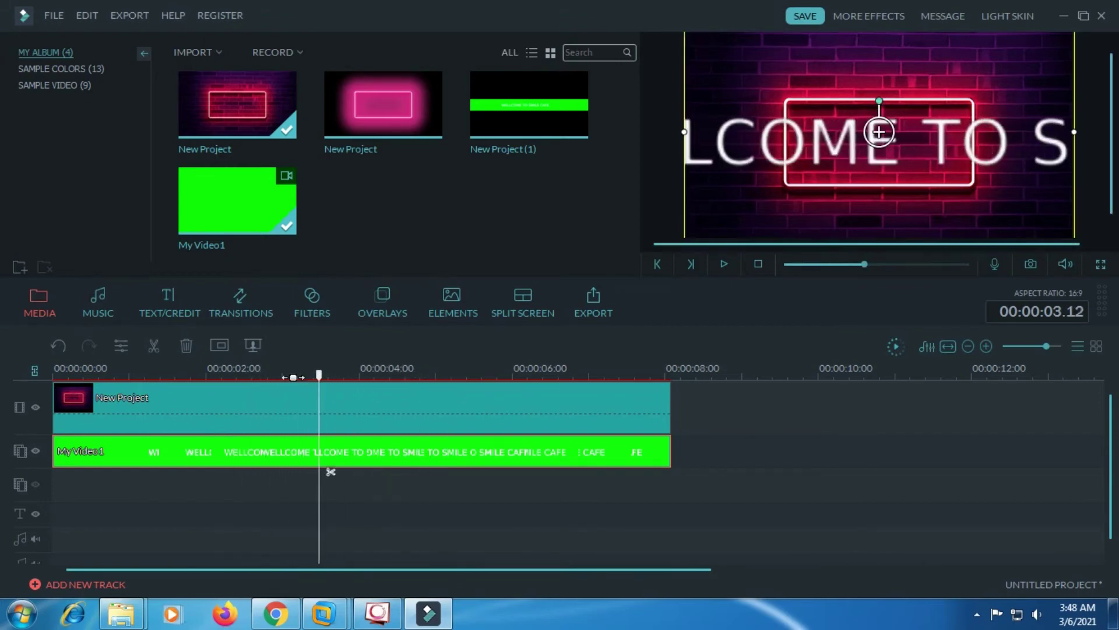
Apply a rectangle mask to the My Video1 overlay and set its width to 0.45 so the text stays inside the neon frame.
{"action": "left_click", "coordinate": [219, 345]}
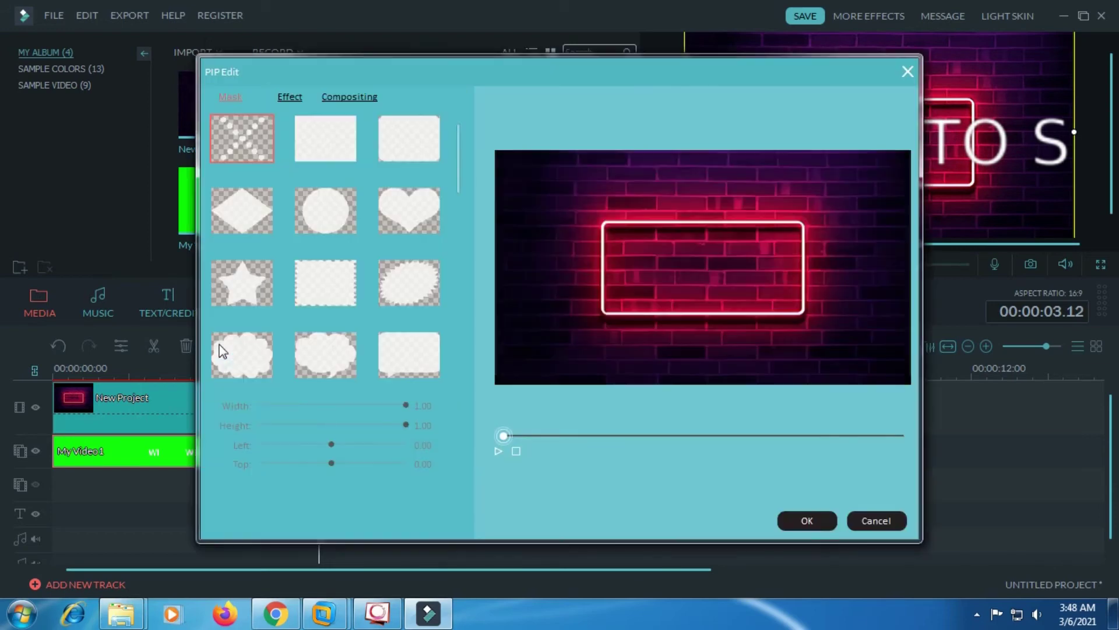
{"action": "double_click", "coordinate": [340, 146]}
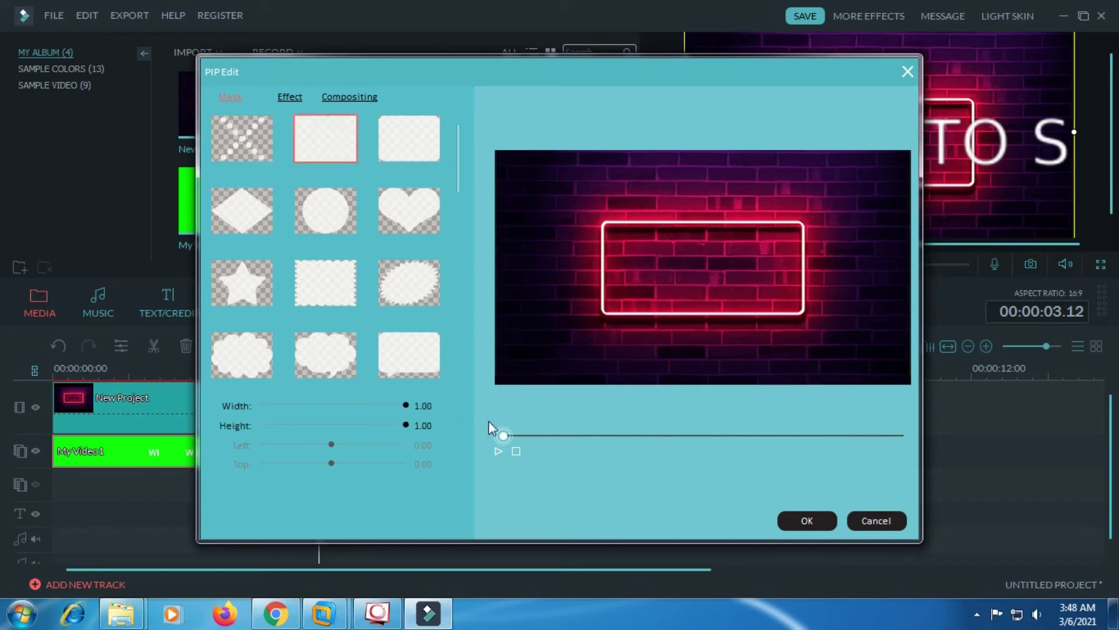
{"action": "left_click", "coordinate": [599, 435]}
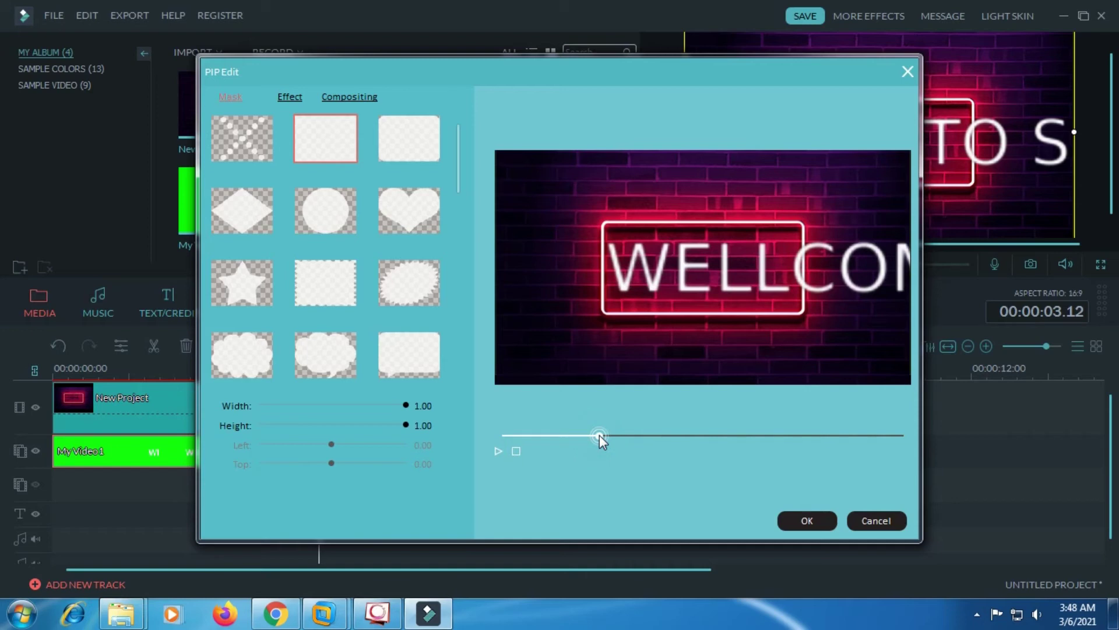
{"action": "left_click_drag", "start_coordinate": [599, 435], "coordinate": [616, 435]}
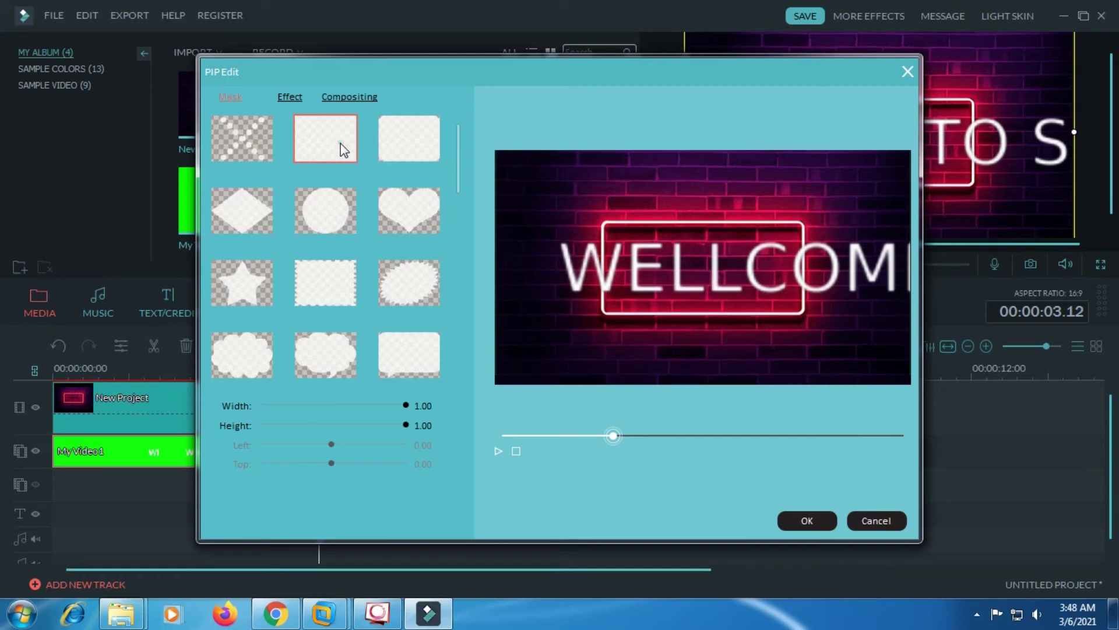
{"action": "left_click", "coordinate": [402, 405]}
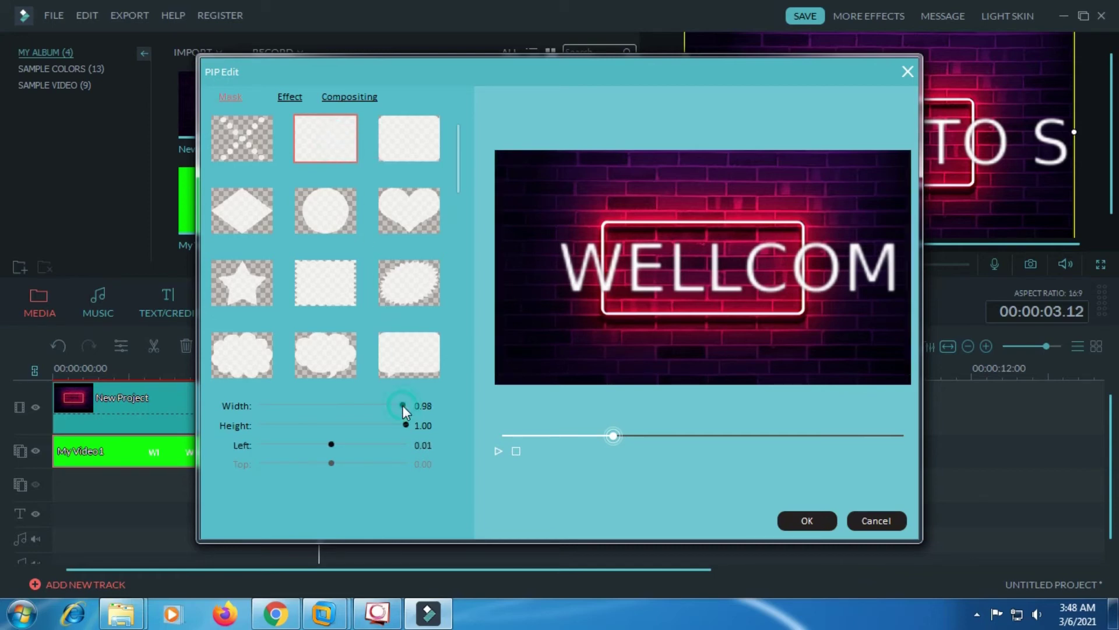
{"action": "left_click_drag", "start_coordinate": [393, 404], "coordinate": [325, 408]}
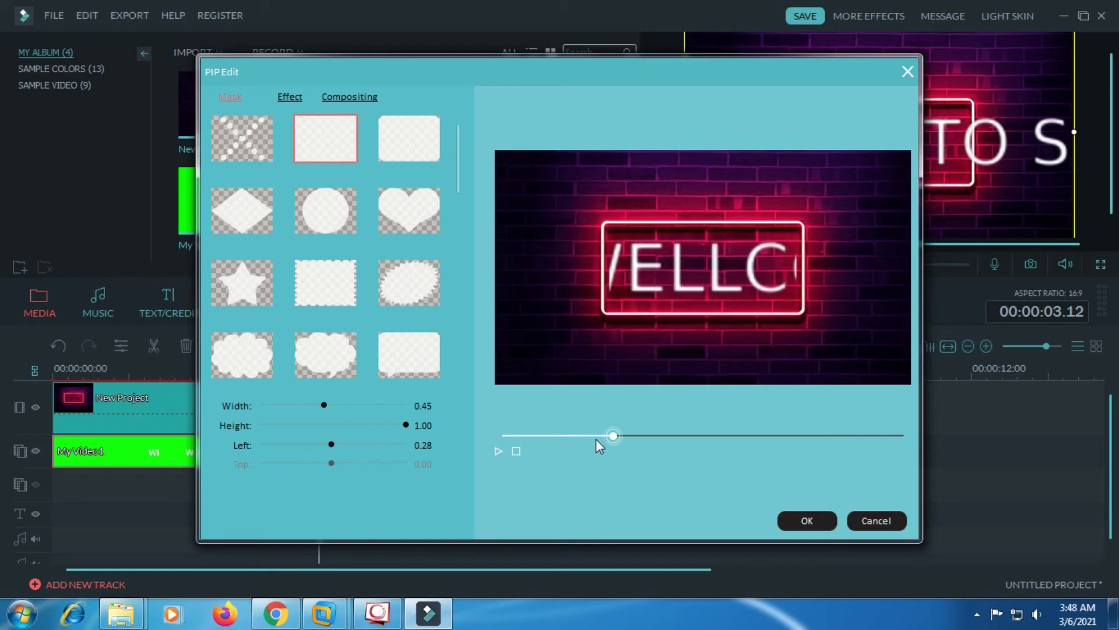
{"action": "left_click_drag", "start_coordinate": [608, 433], "coordinate": [496, 437]}
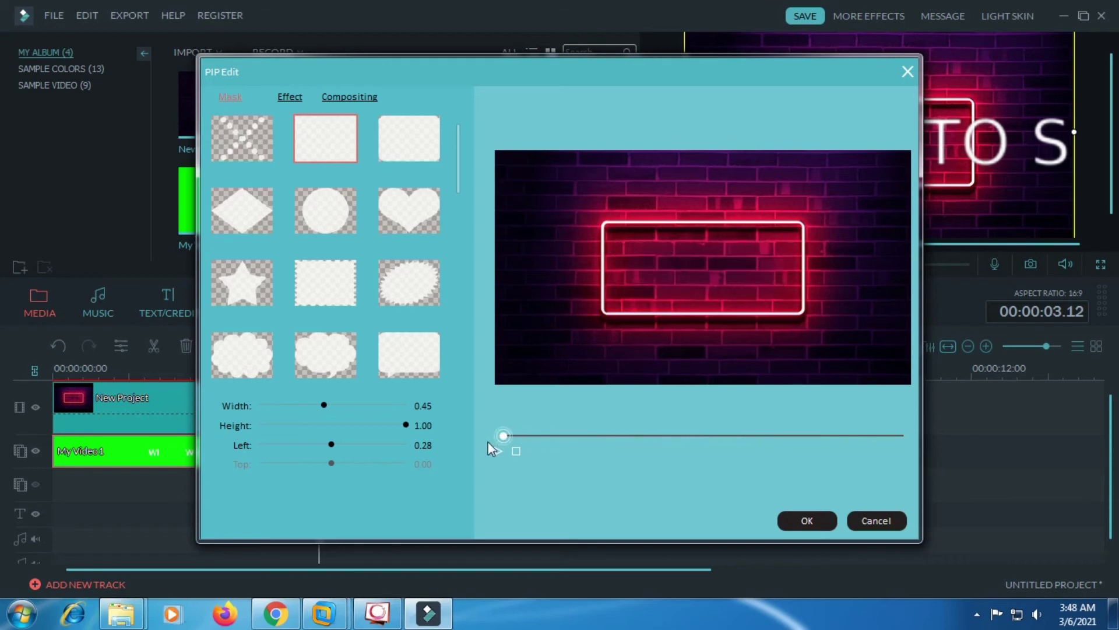
{"action": "left_click", "coordinate": [820, 523]}
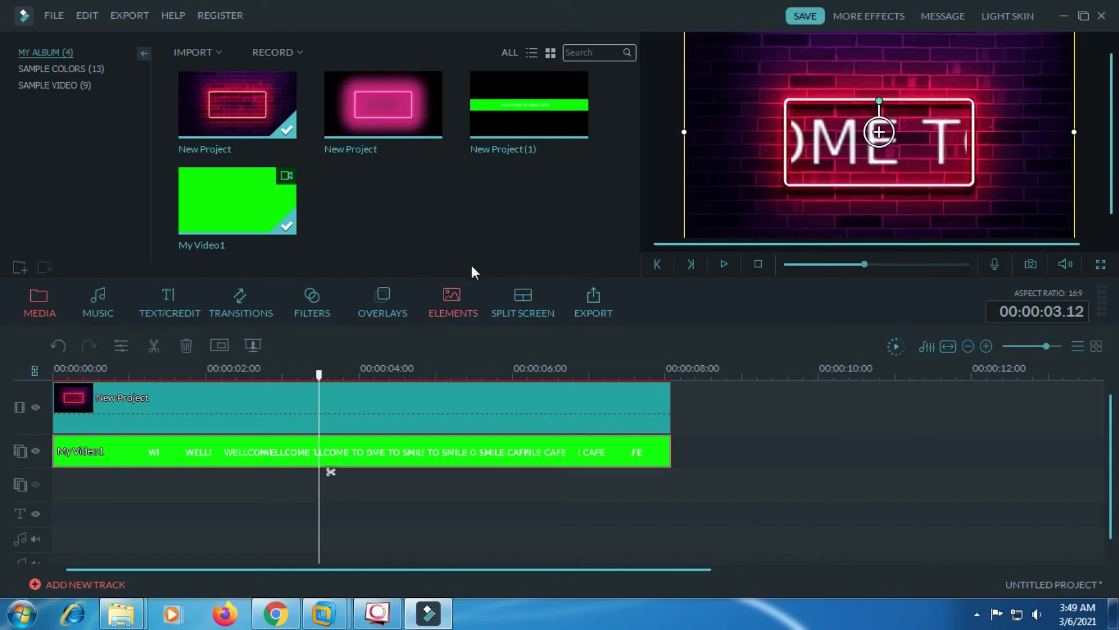
Place the pink glow image at the start of a second overlay track and extend it to match the other clips, about 8 seconds.
{"action": "left_click", "coordinate": [412, 120]}
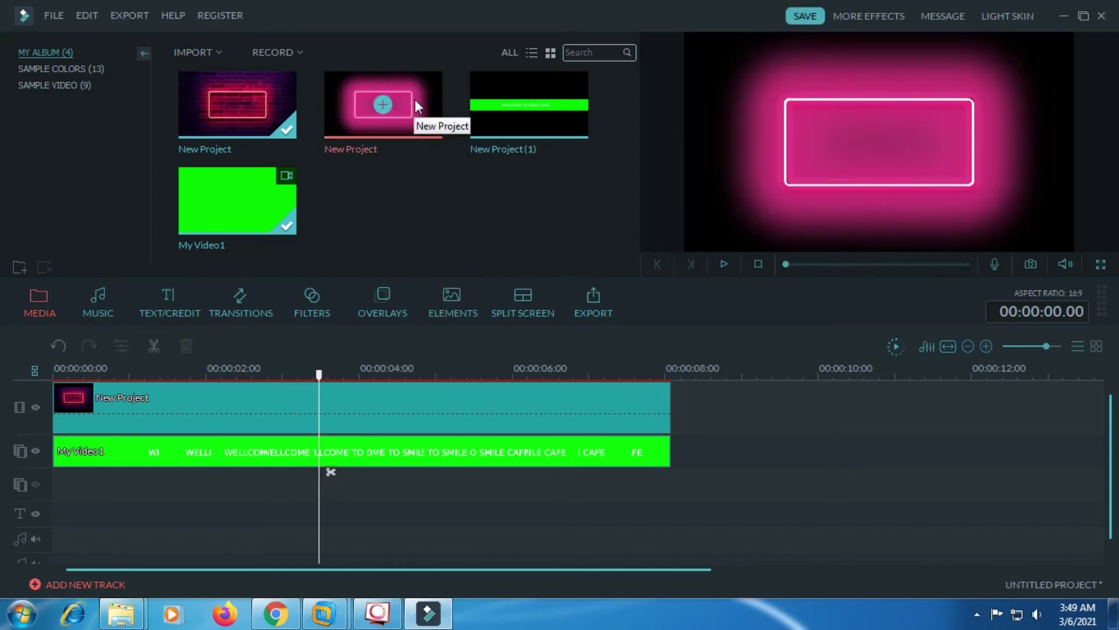
{"action": "left_click_drag", "start_coordinate": [416, 107], "coordinate": [96, 484]}
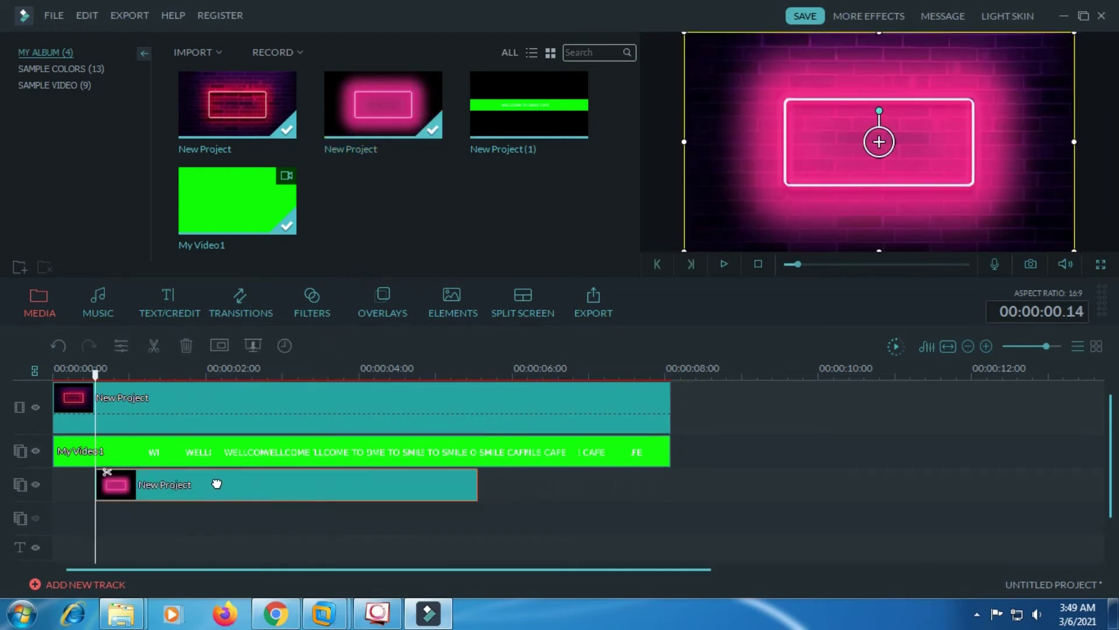
{"action": "left_click_drag", "start_coordinate": [218, 482], "coordinate": [165, 483]}
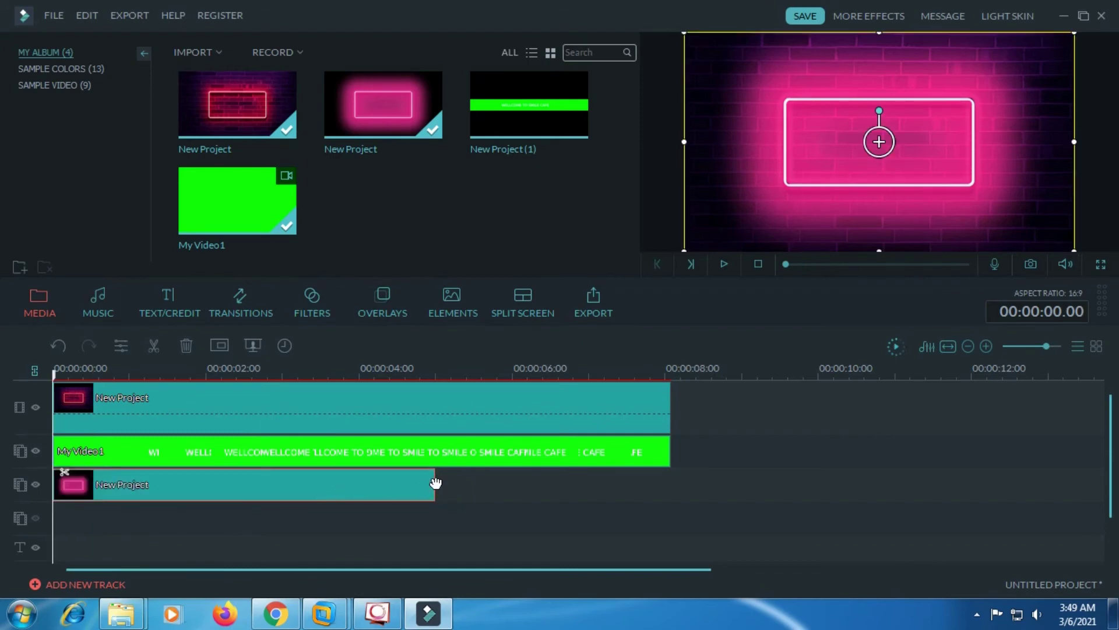
{"action": "left_click_drag", "start_coordinate": [440, 479], "coordinate": [669, 477]}
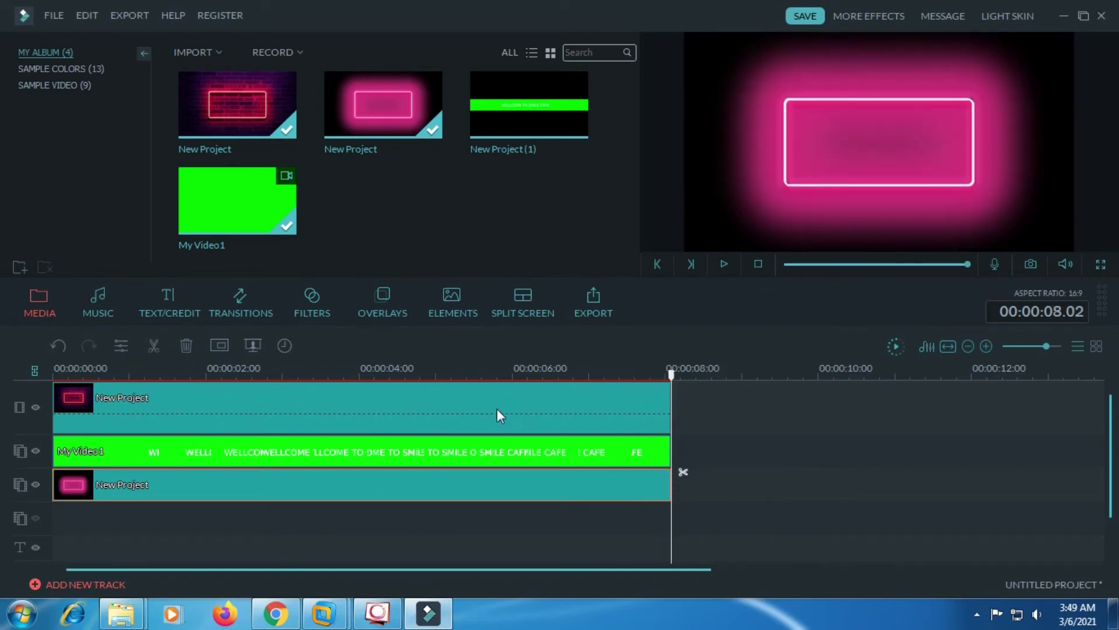
Set the pink glow clip's blending mode to Overlay, using a frame with visible text as the preview.
{"action": "left_click", "coordinate": [375, 374]}
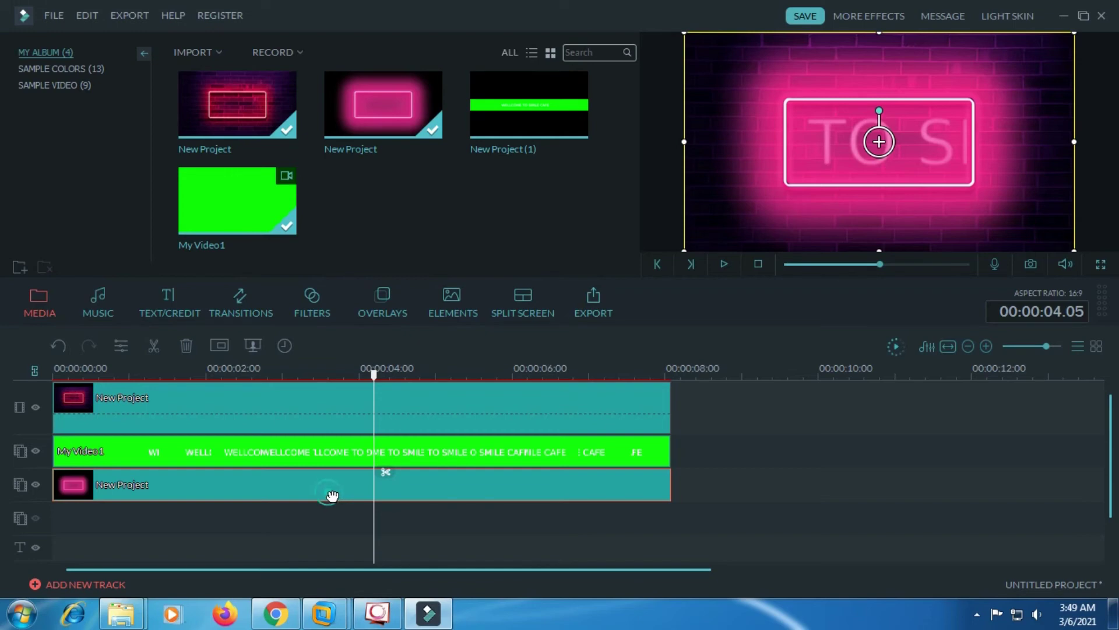
{"action": "left_click", "coordinate": [220, 344]}
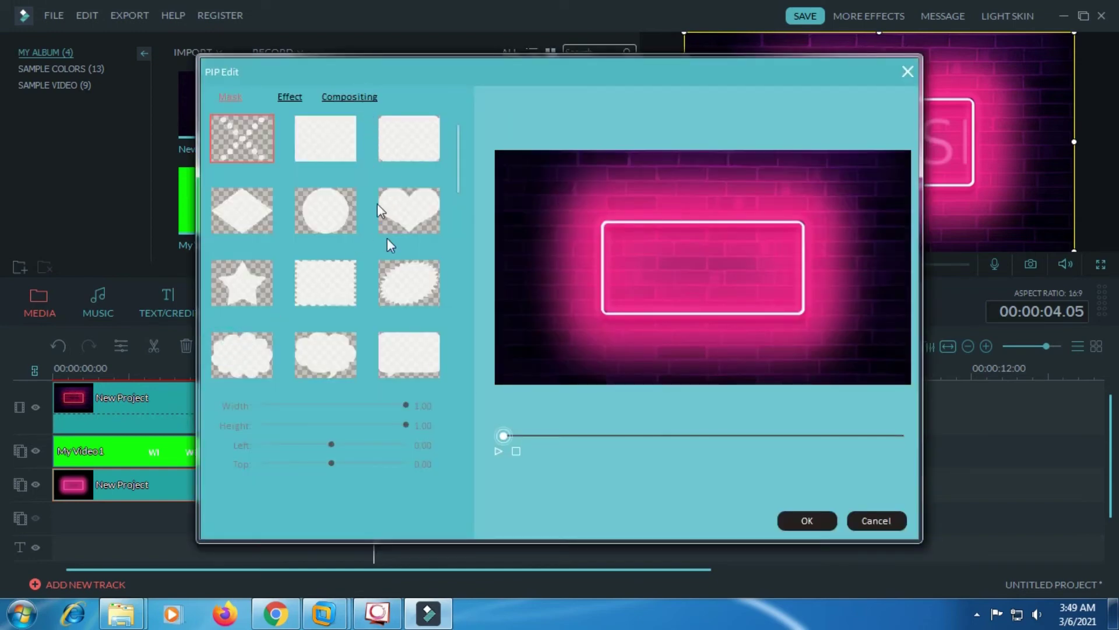
{"action": "left_click", "coordinate": [359, 98]}
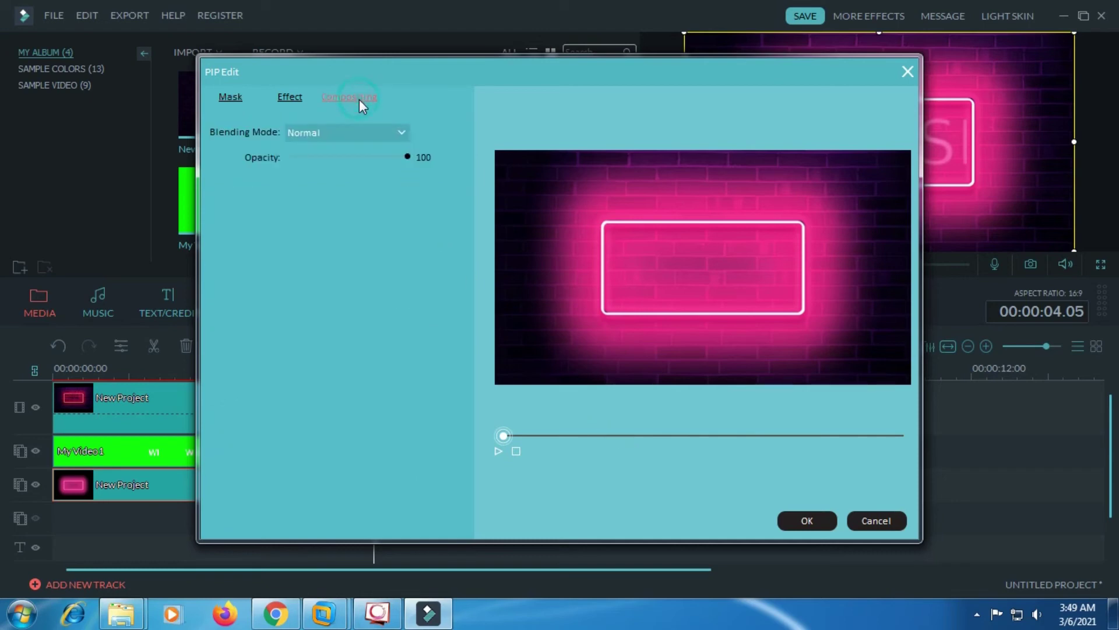
{"action": "left_click", "coordinate": [646, 436]}
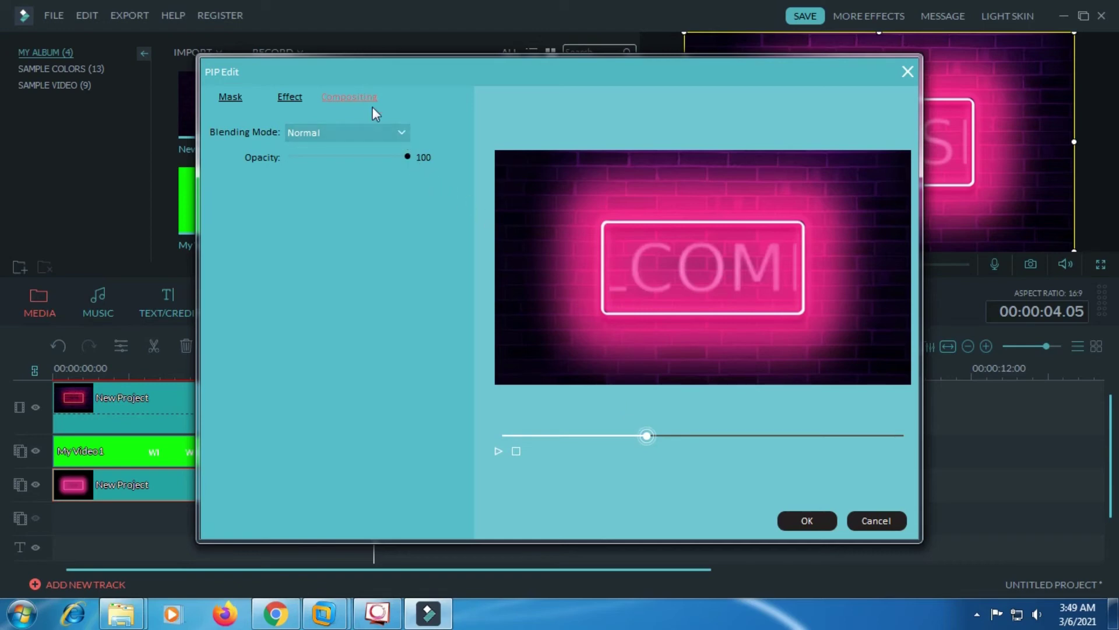
{"action": "left_click", "coordinate": [403, 134]}
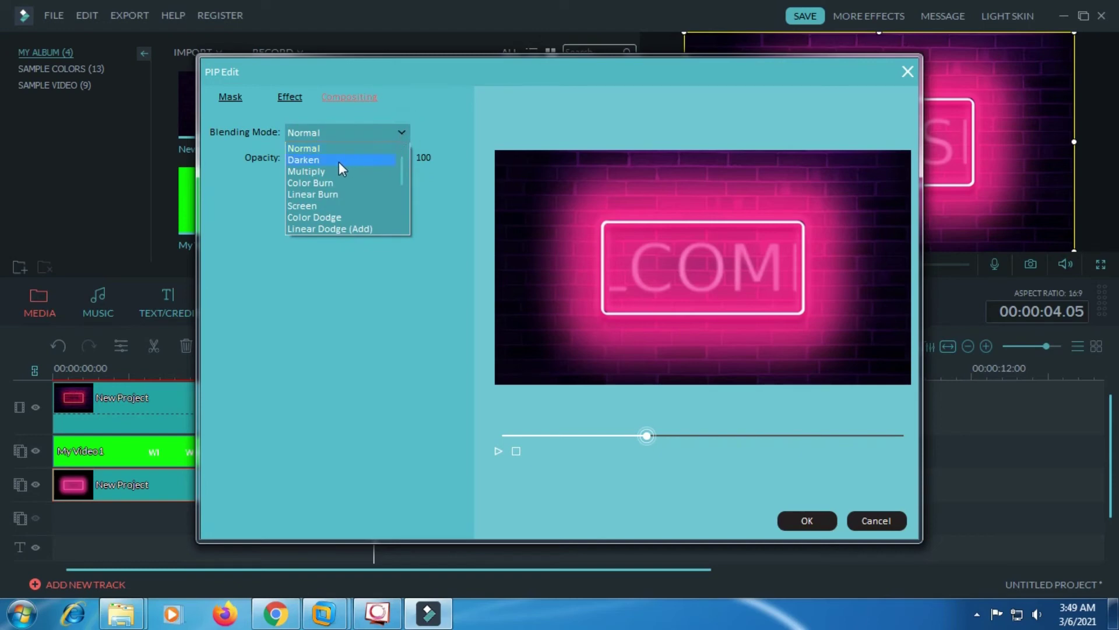
{"action": "scroll", "coordinate": [337, 163], "scroll_direction": "down", "scroll_amount": 1}
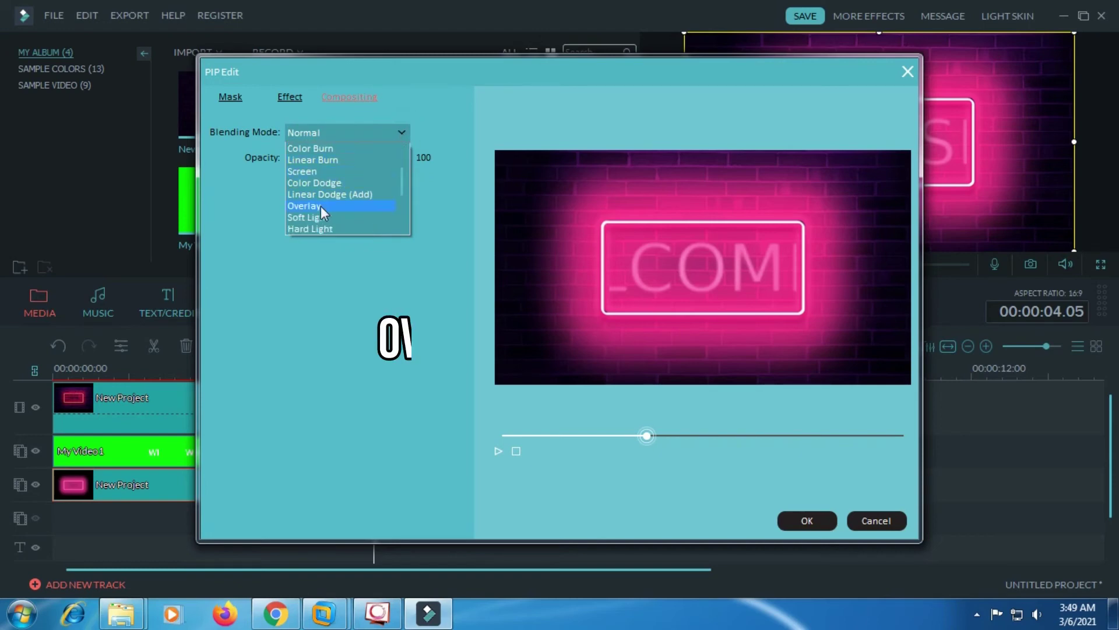
{"action": "left_click", "coordinate": [357, 206]}
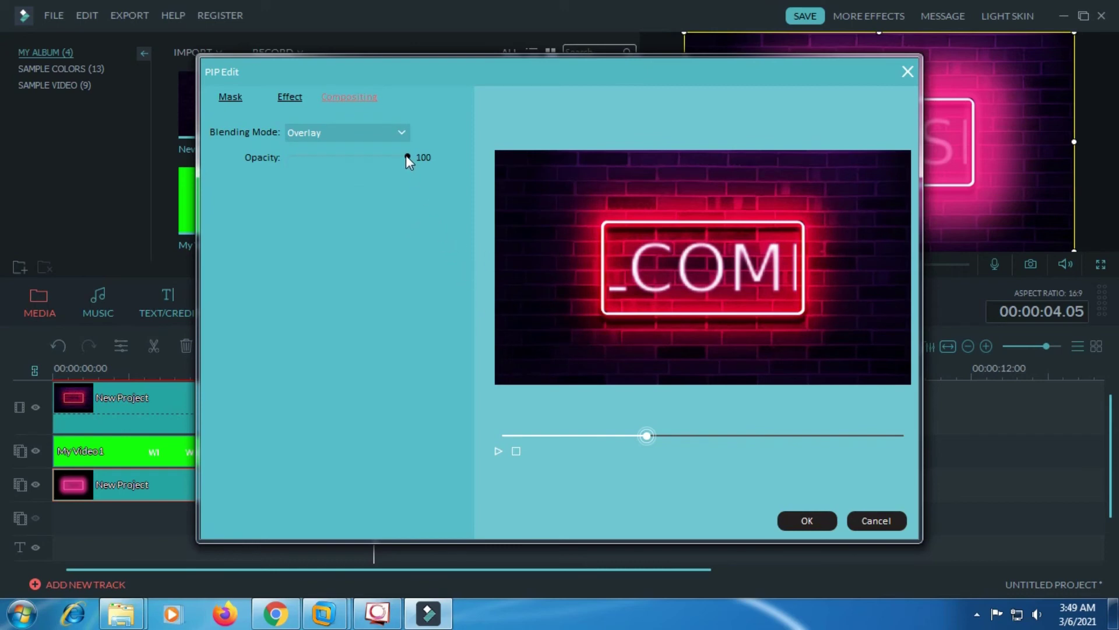
Reduce the pink glow clip's opacity, comparing several levels against the text, and play the composition from the beginning.
{"action": "left_click_drag", "start_coordinate": [394, 155], "coordinate": [338, 174]}
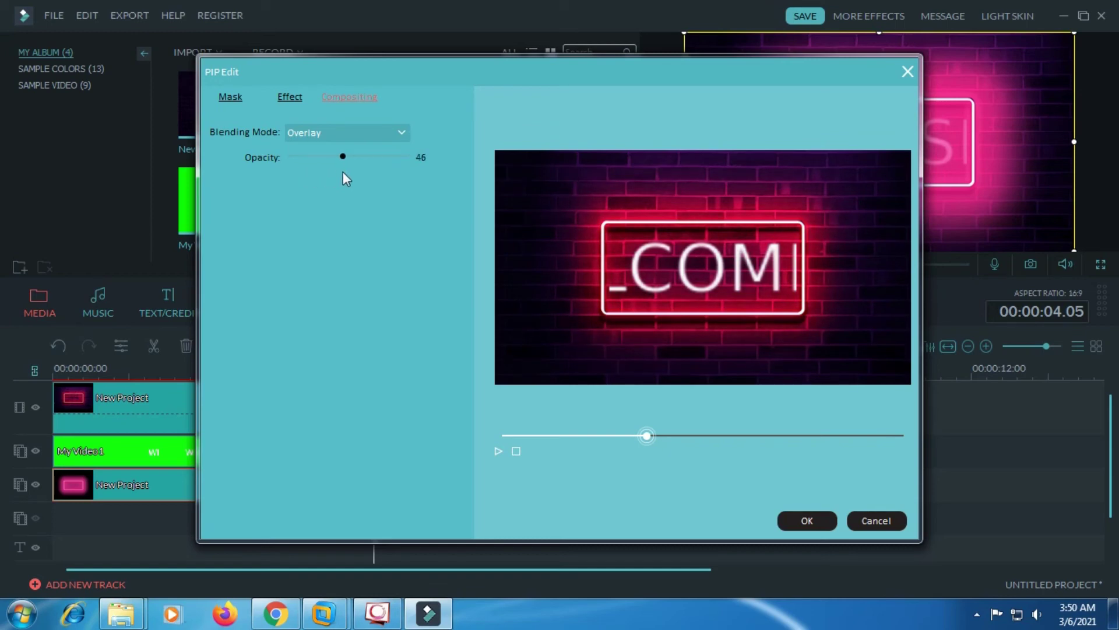
{"action": "left_click", "coordinate": [555, 436]}
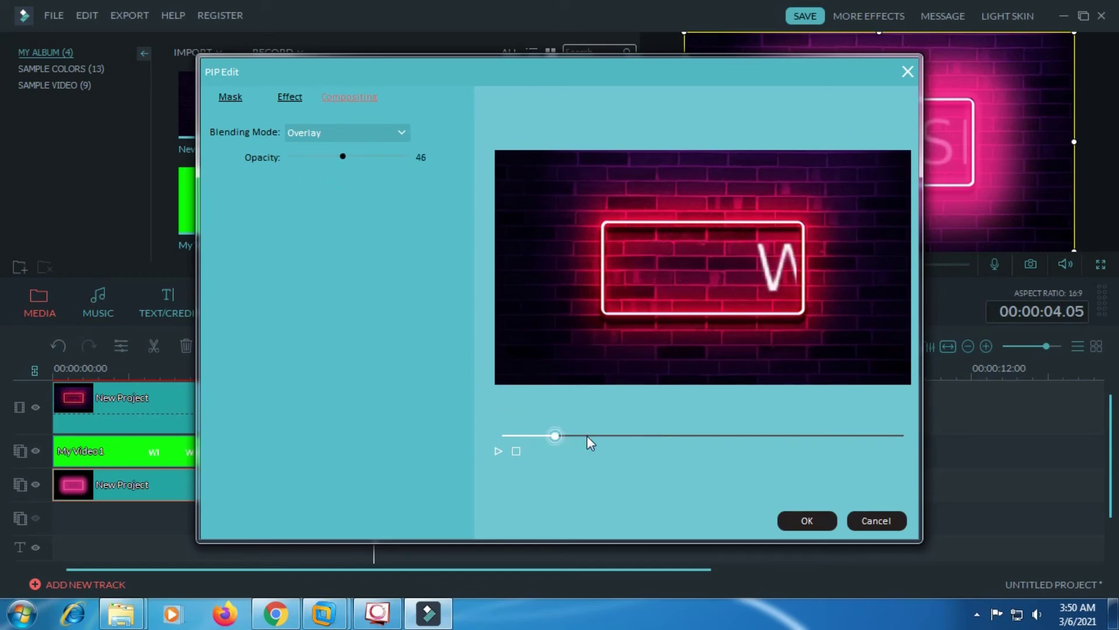
{"action": "left_click_drag", "start_coordinate": [588, 437], "coordinate": [673, 435]}
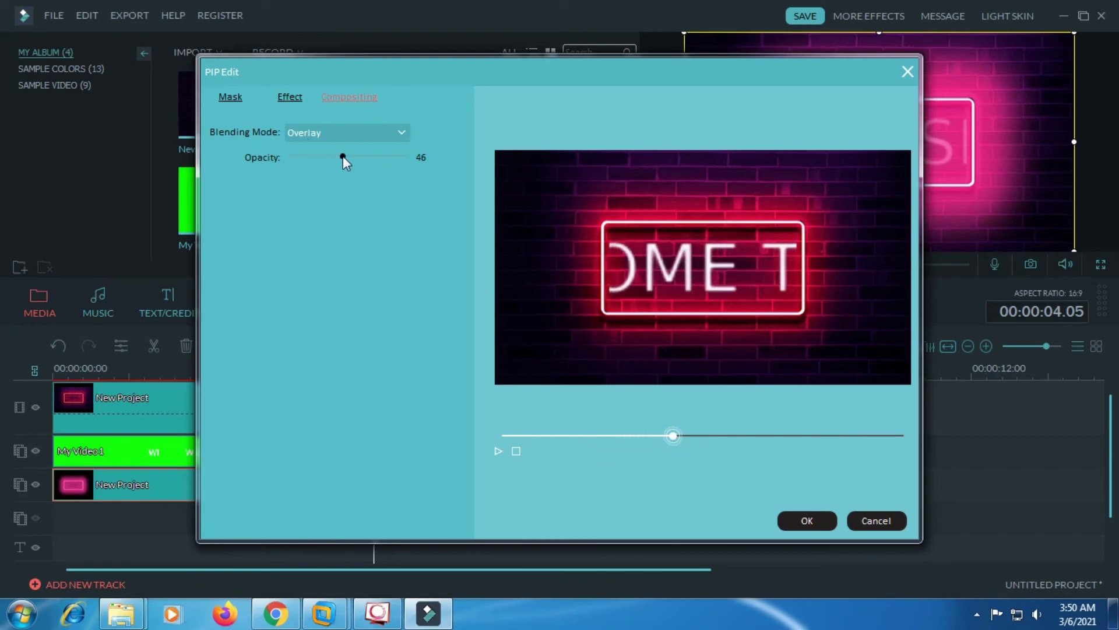
{"action": "left_click_drag", "start_coordinate": [343, 156], "coordinate": [361, 155]}
{"action": "mouse_move", "coordinate": [379, 166]}
{"action": "left_mouse_down"}
{"action": "mouse_move", "coordinate": [348, 162]}
{"action": "mouse_move", "coordinate": [362, 158]}
{"action": "left_mouse_up"}
{"action": "left_click_drag", "start_coordinate": [363, 158], "coordinate": [299, 181]}
{"action": "left_click", "coordinate": [376, 155]}
{"action": "left_click", "coordinate": [807, 520]}
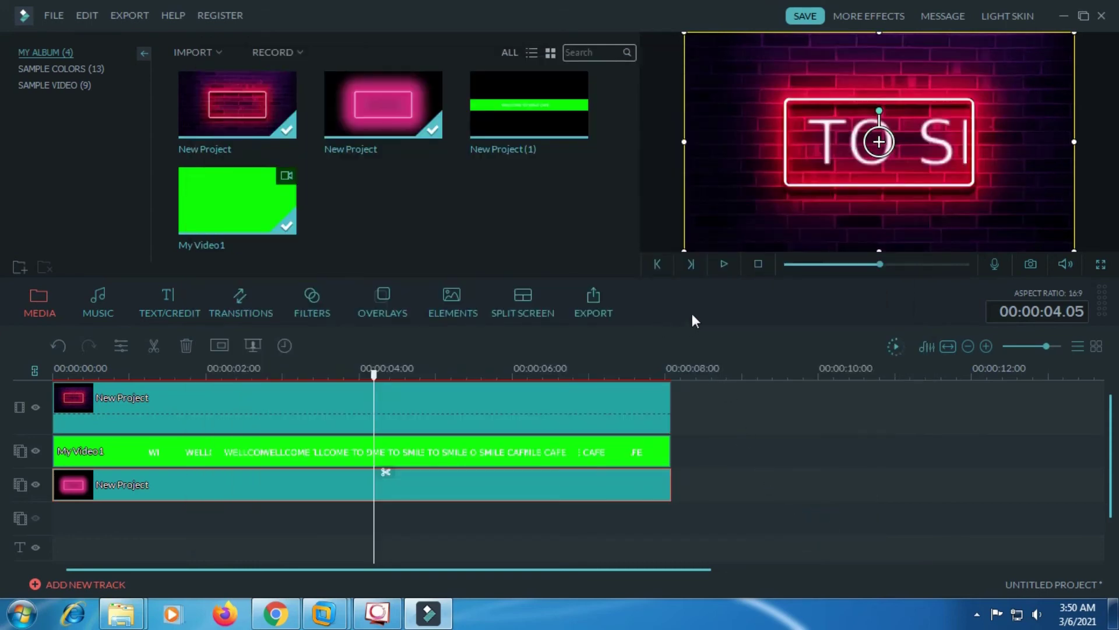
{"action": "left_click", "coordinate": [758, 264]}
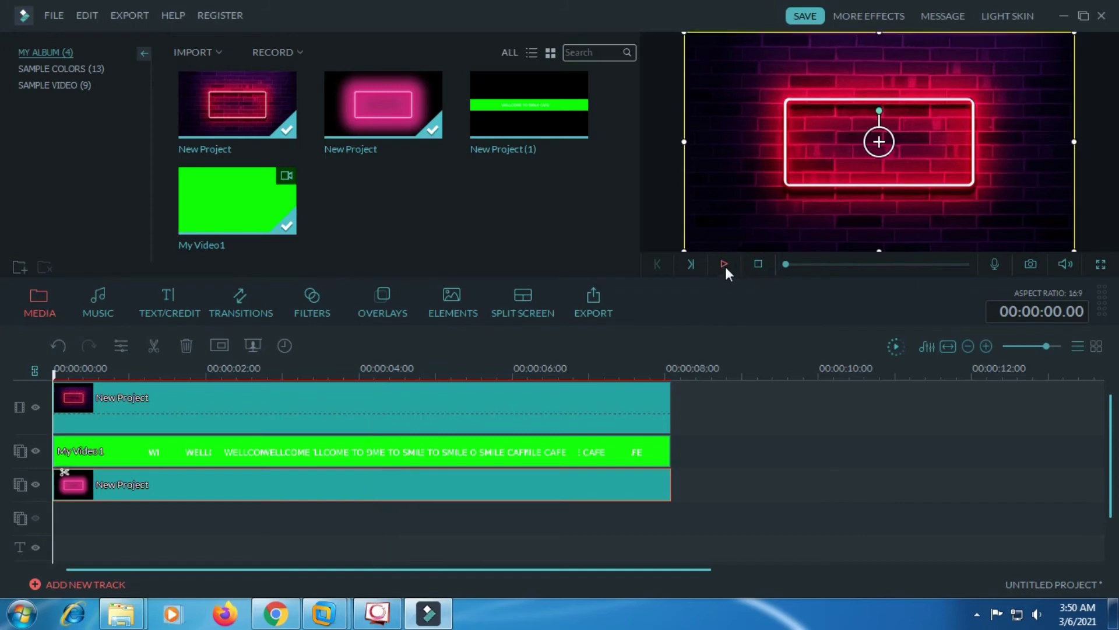
{"action": "left_click", "coordinate": [725, 265]}
Look through the built-in music library for a background track and preview Living Pulse's Midnight Train.
{"action": "left_click", "coordinate": [103, 297]}
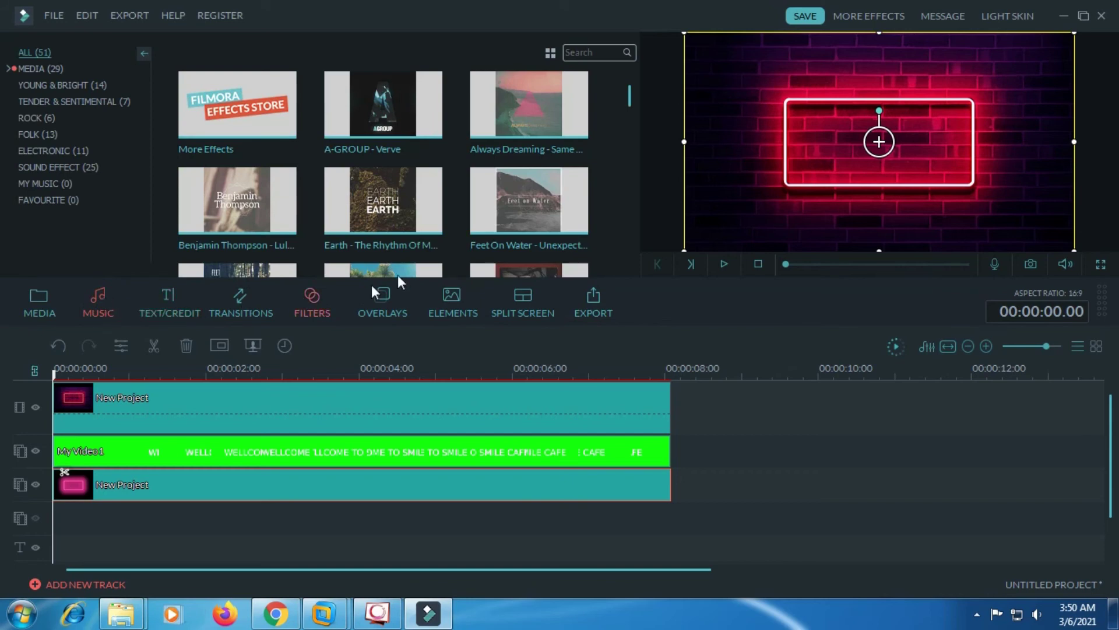
{"action": "left_click", "coordinate": [435, 190]}
{"action": "scroll", "coordinate": [435, 190], "scroll_direction": "down", "scroll_amount": 2}
{"action": "scroll", "coordinate": [435, 189], "scroll_direction": "down", "scroll_amount": 5}
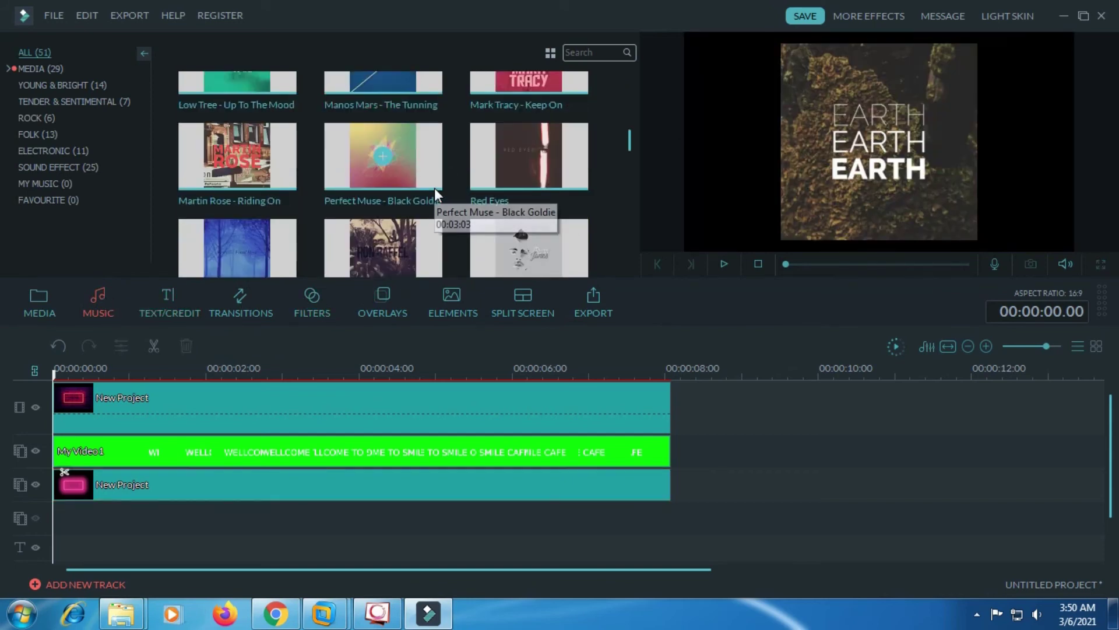
{"action": "scroll", "coordinate": [435, 189], "scroll_direction": "down", "scroll_amount": 3}
{"action": "scroll", "coordinate": [435, 188], "scroll_direction": "down", "scroll_amount": 3}
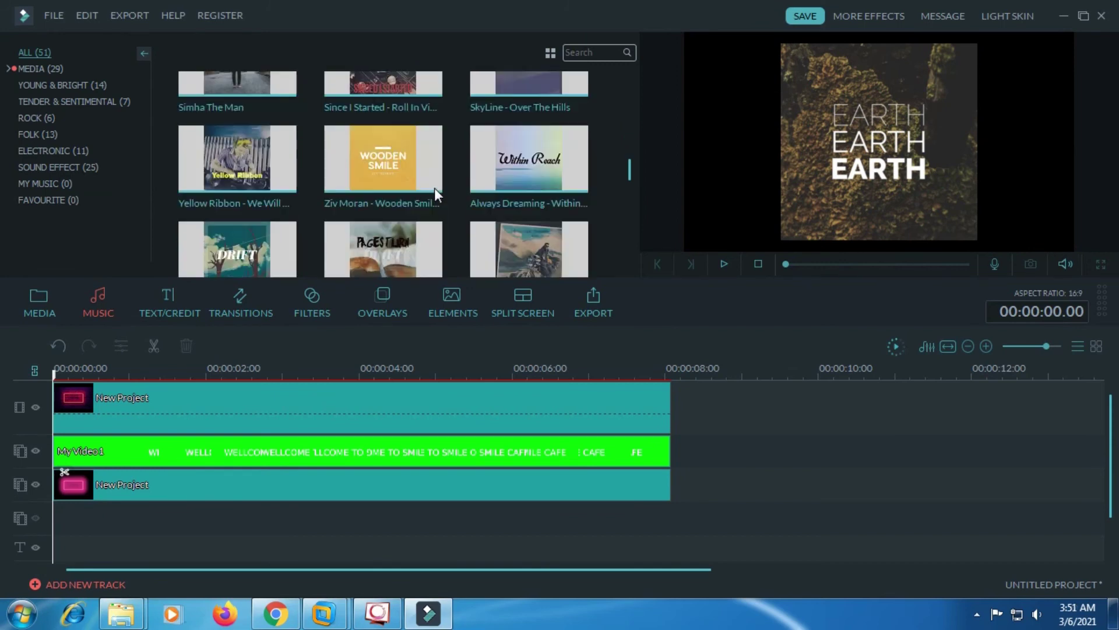
{"action": "scroll", "coordinate": [435, 188], "scroll_direction": "down", "scroll_amount": 3}
{"action": "scroll", "coordinate": [435, 188], "scroll_direction": "down", "scroll_amount": 2}
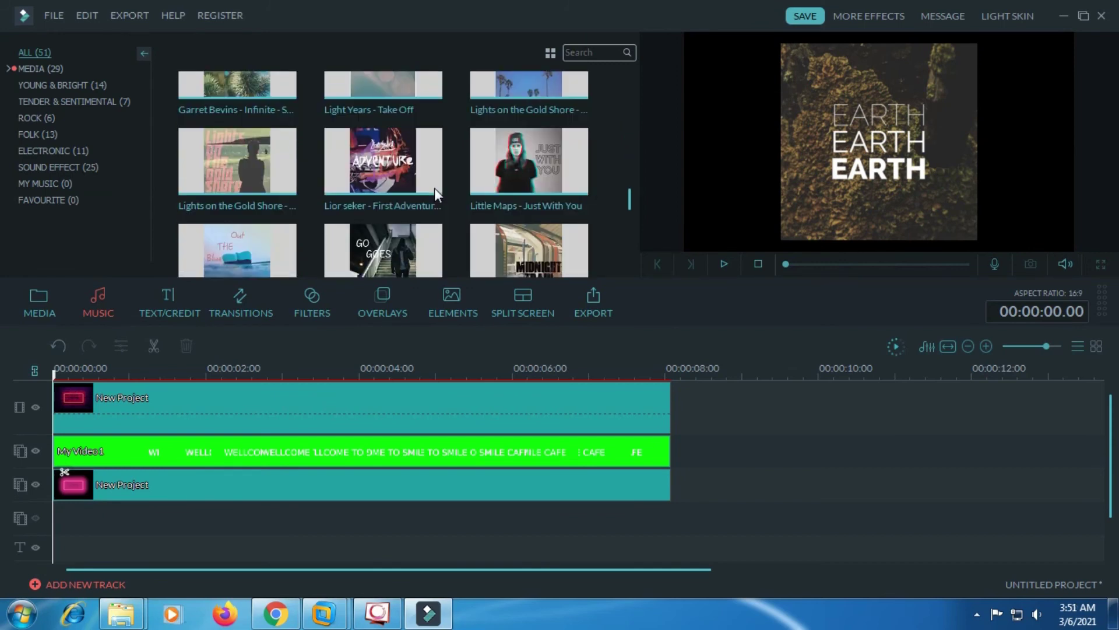
{"action": "scroll", "coordinate": [435, 194], "scroll_direction": "down", "scroll_amount": 2}
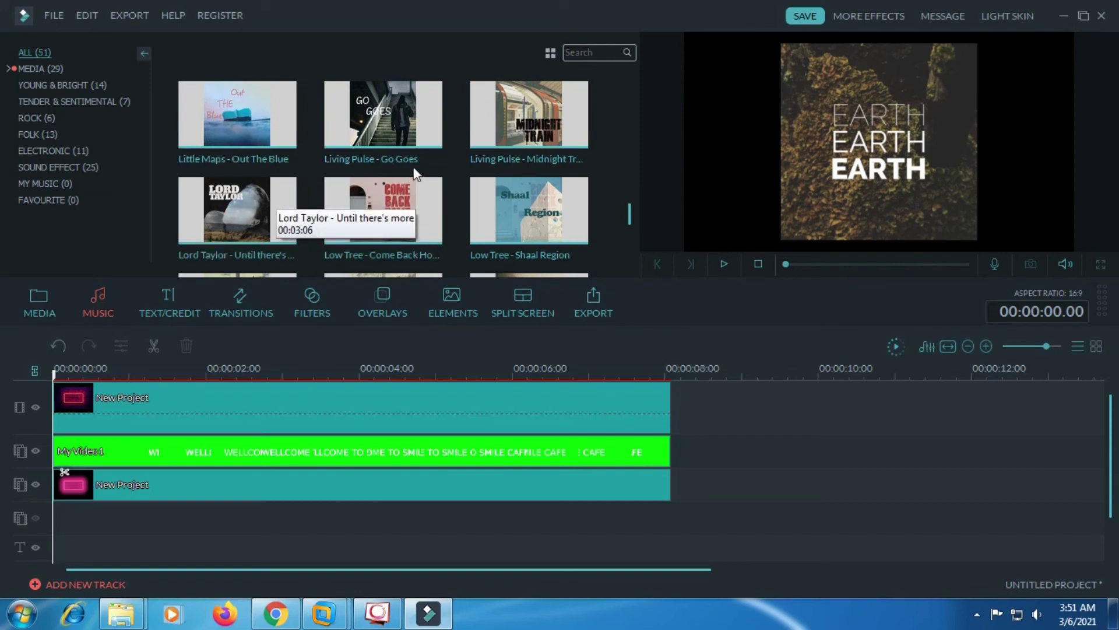
{"action": "left_click", "coordinate": [501, 102]}
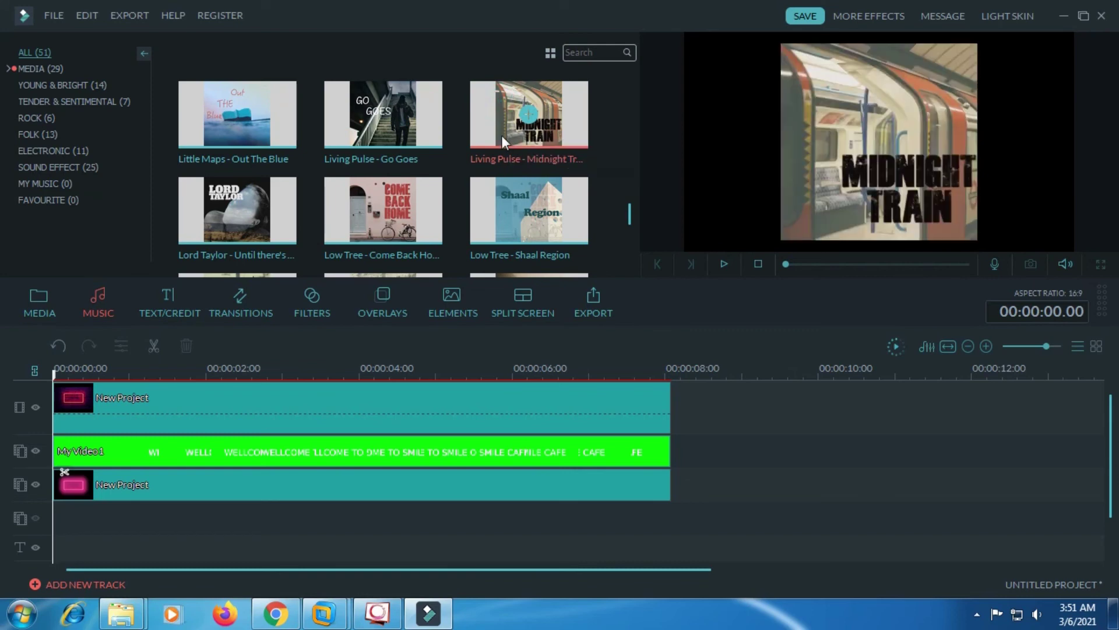
{"action": "left_click", "coordinate": [728, 267]}
{"action": "left_click", "coordinate": [725, 263]}
Browse the rest of the built-in music library and preview the Feet on Wood whistling track.
{"action": "scroll", "coordinate": [421, 177], "scroll_direction": "down", "scroll_amount": 3}
{"action": "scroll", "coordinate": [422, 177], "scroll_direction": "down", "scroll_amount": 5}
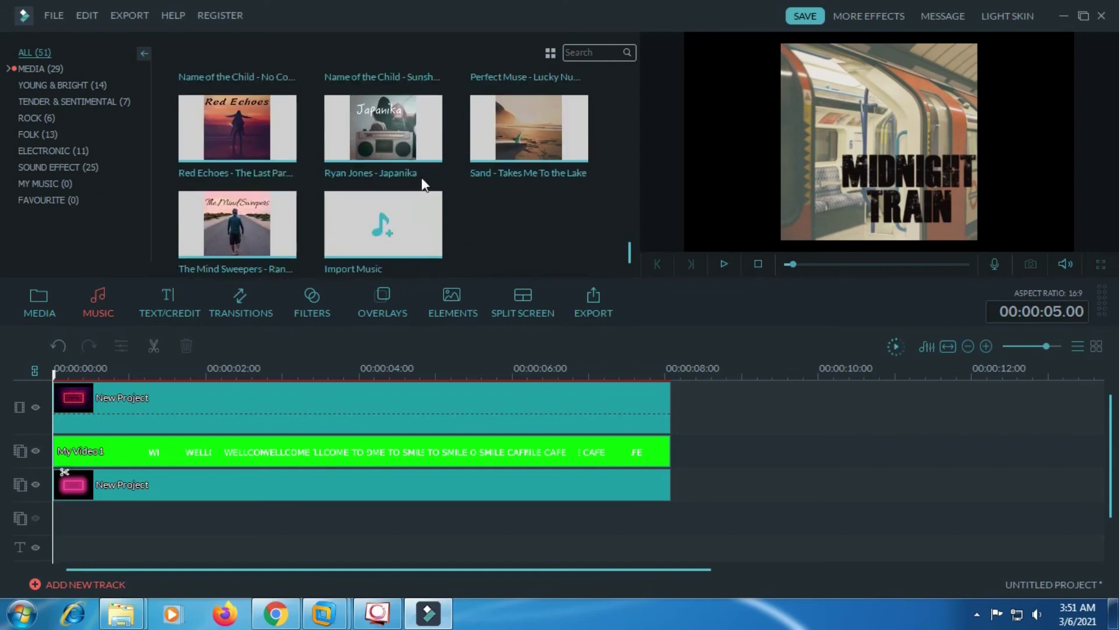
{"action": "scroll", "coordinate": [421, 178], "scroll_direction": "up", "scroll_amount": 6}
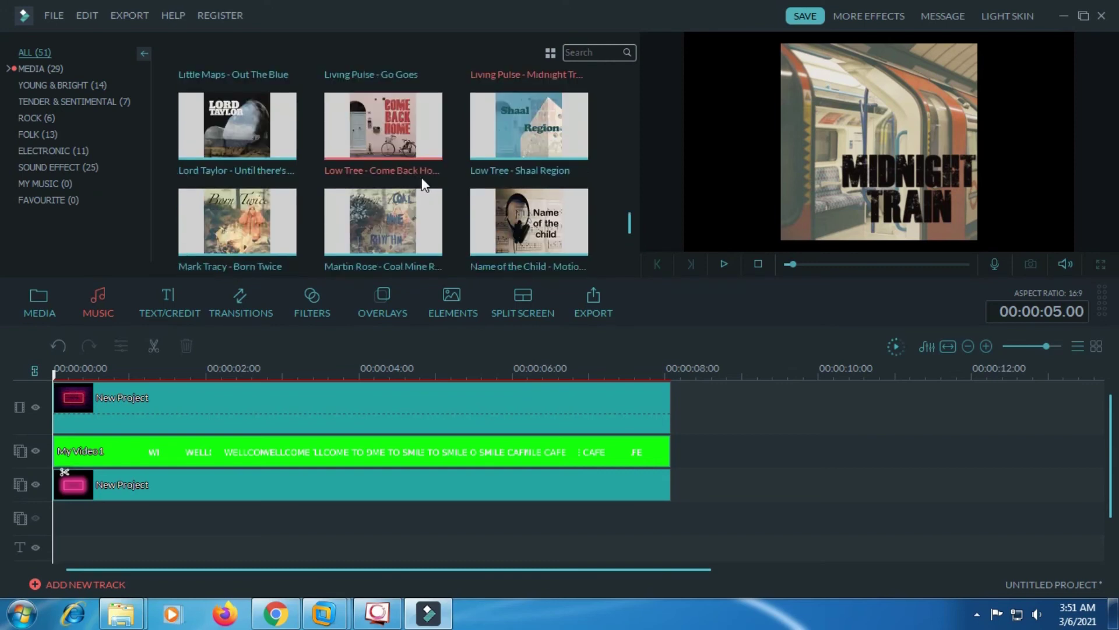
{"action": "scroll", "coordinate": [424, 184], "scroll_direction": "up", "scroll_amount": 4}
{"action": "scroll", "coordinate": [424, 184], "scroll_direction": "up", "scroll_amount": 5}
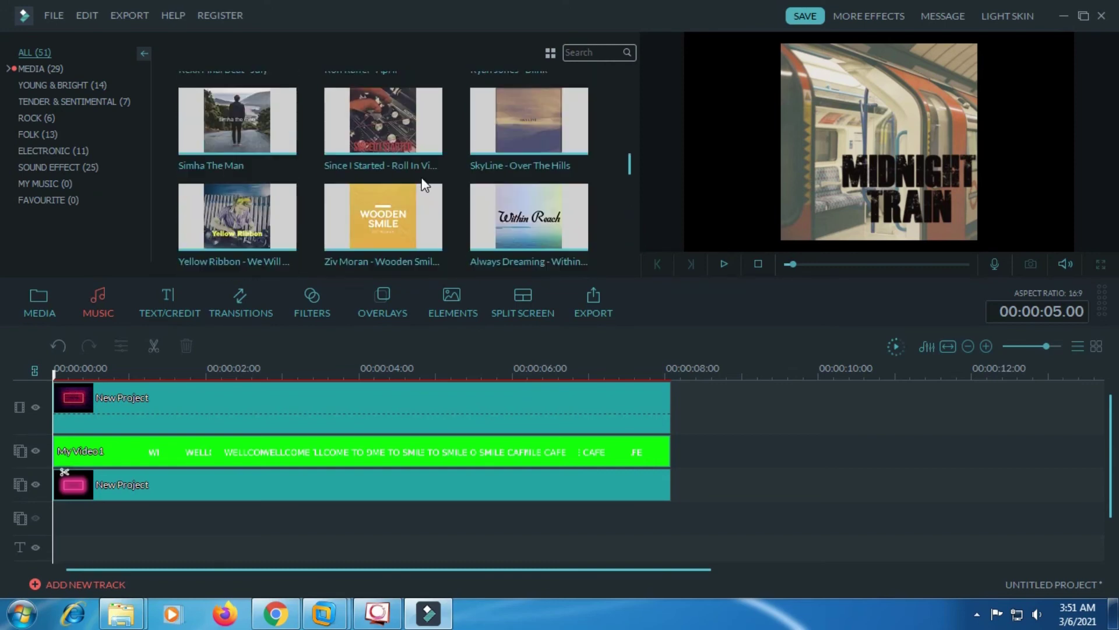
{"action": "scroll", "coordinate": [422, 179], "scroll_direction": "up", "scroll_amount": 2}
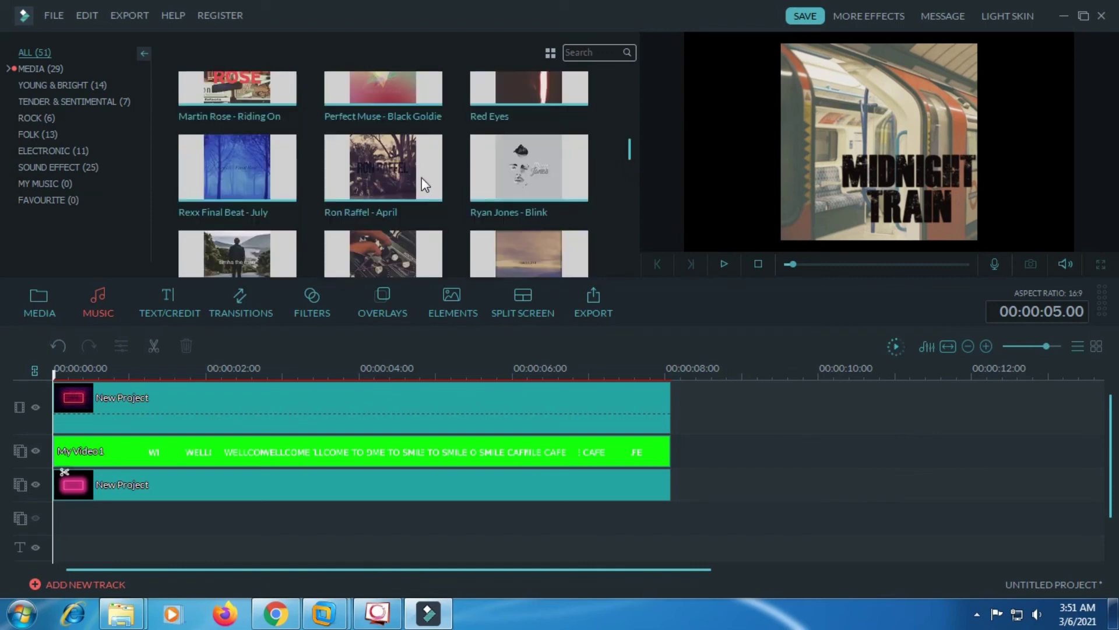
{"action": "scroll", "coordinate": [422, 179], "scroll_direction": "up", "scroll_amount": 6}
{"action": "scroll", "coordinate": [421, 177], "scroll_direction": "up", "scroll_amount": 2}
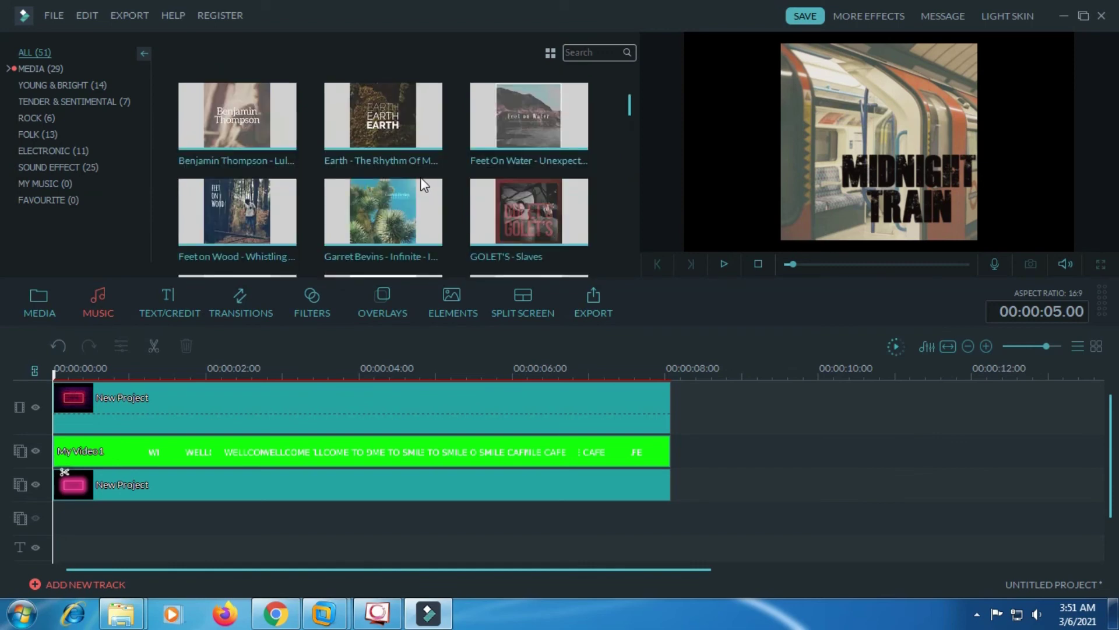
{"action": "left_click", "coordinate": [282, 201]}
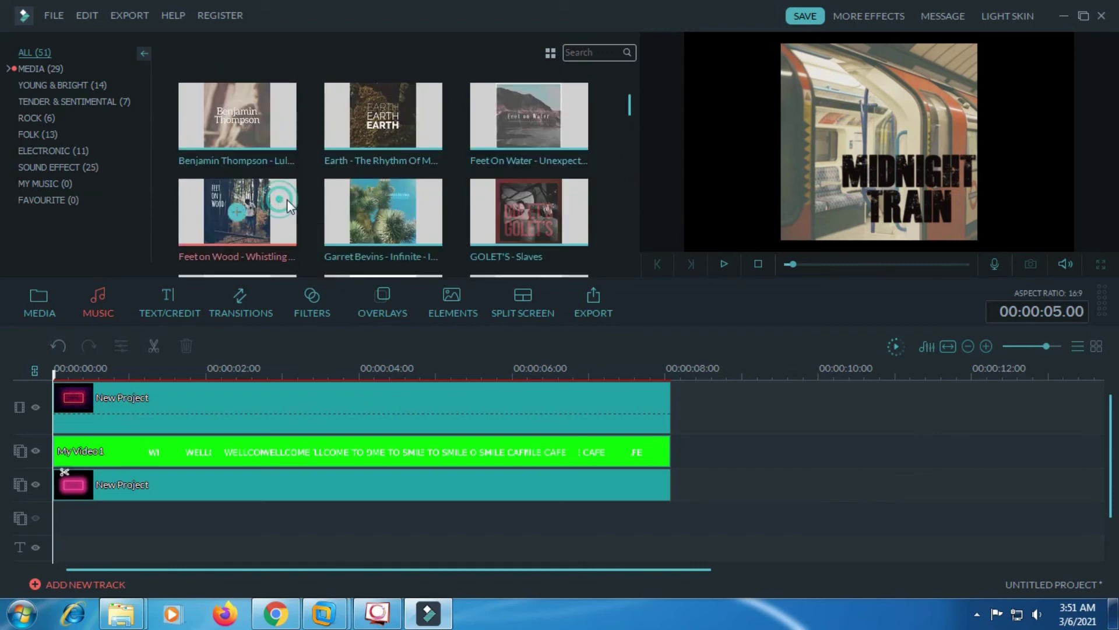
{"action": "left_click", "coordinate": [727, 260]}
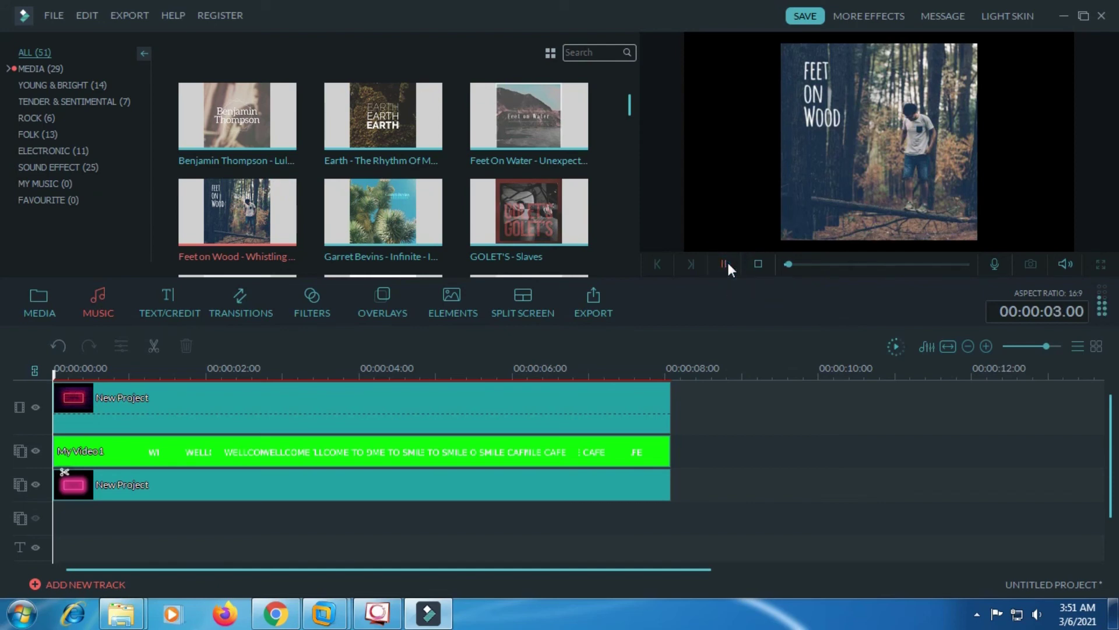
{"action": "left_click", "coordinate": [727, 260]}
Preview the GOLET'S track Slaves and the Lullaby track as candidates for the background music.
{"action": "left_click", "coordinate": [547, 207]}
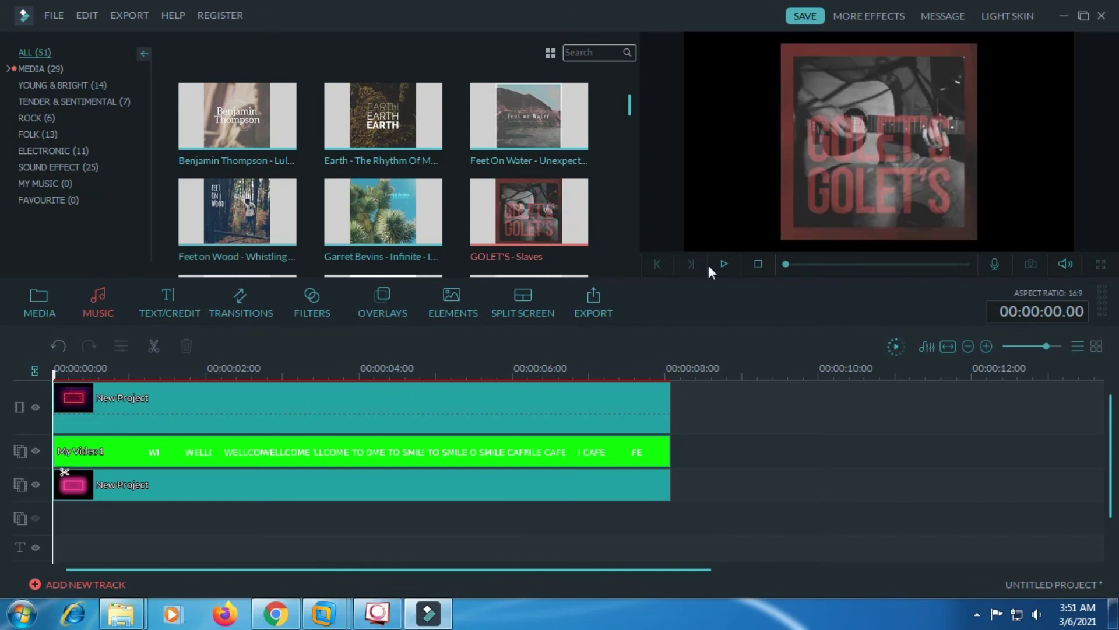
{"action": "left_click", "coordinate": [726, 263]}
{"action": "left_click", "coordinate": [727, 263]}
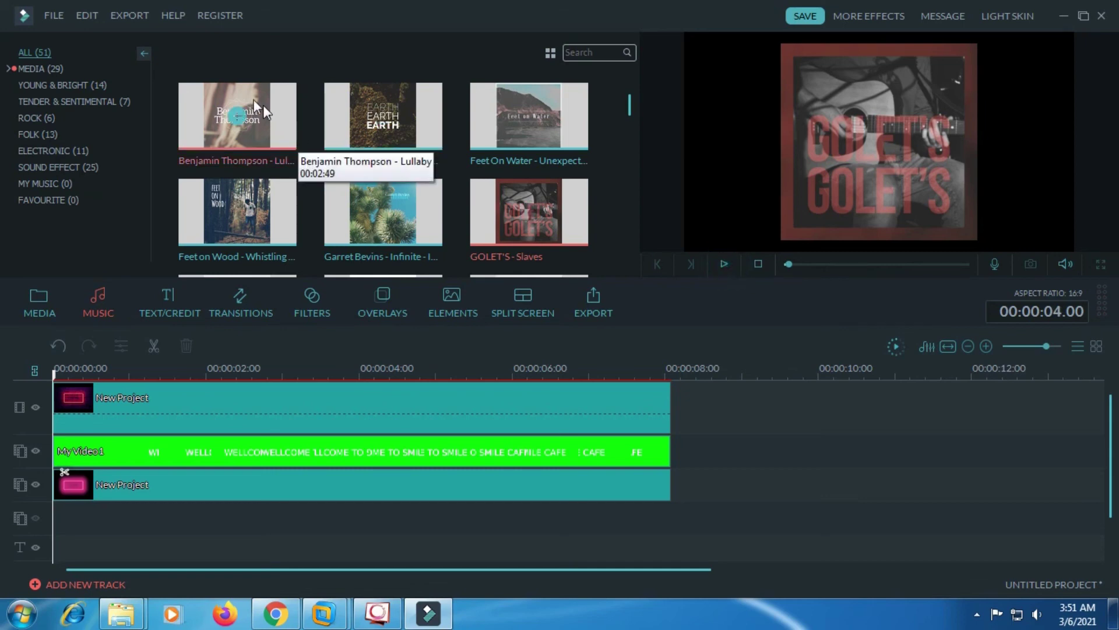
{"action": "left_click", "coordinate": [285, 117]}
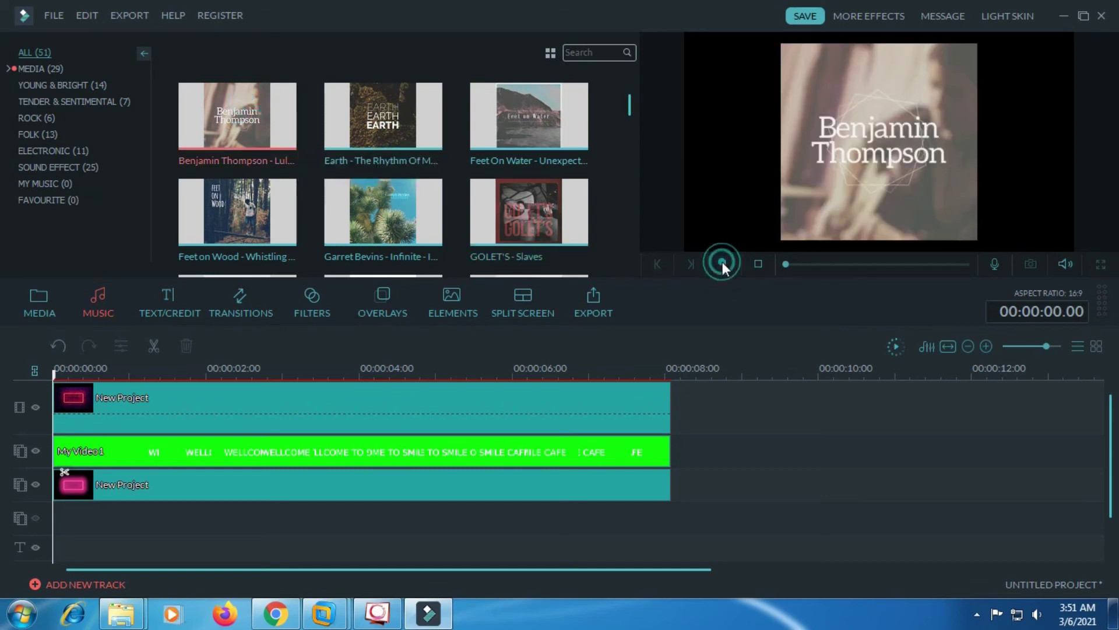
{"action": "left_click", "coordinate": [722, 261]}
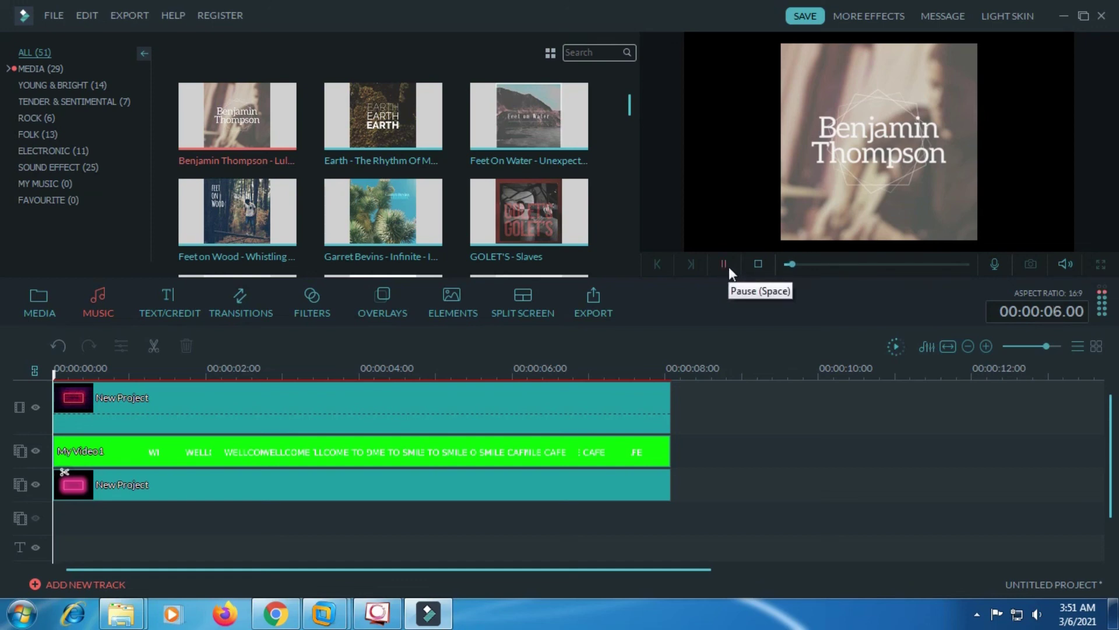
{"action": "left_click", "coordinate": [729, 267]}
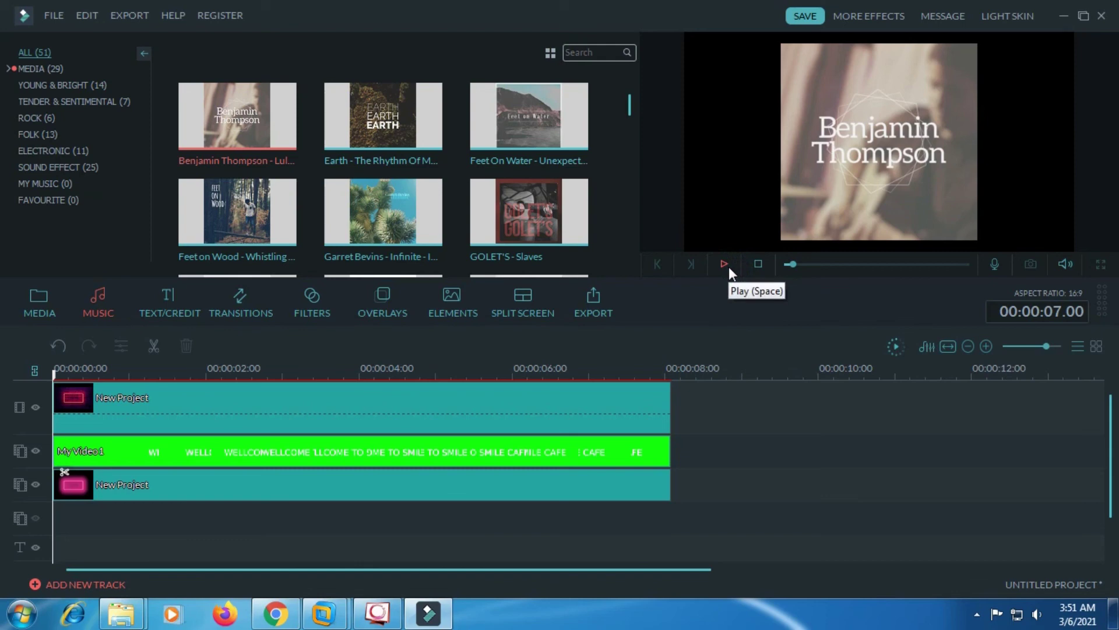
Preview the Earth track and A-GROUP's Verve in the music library.
{"action": "left_click", "coordinate": [411, 135]}
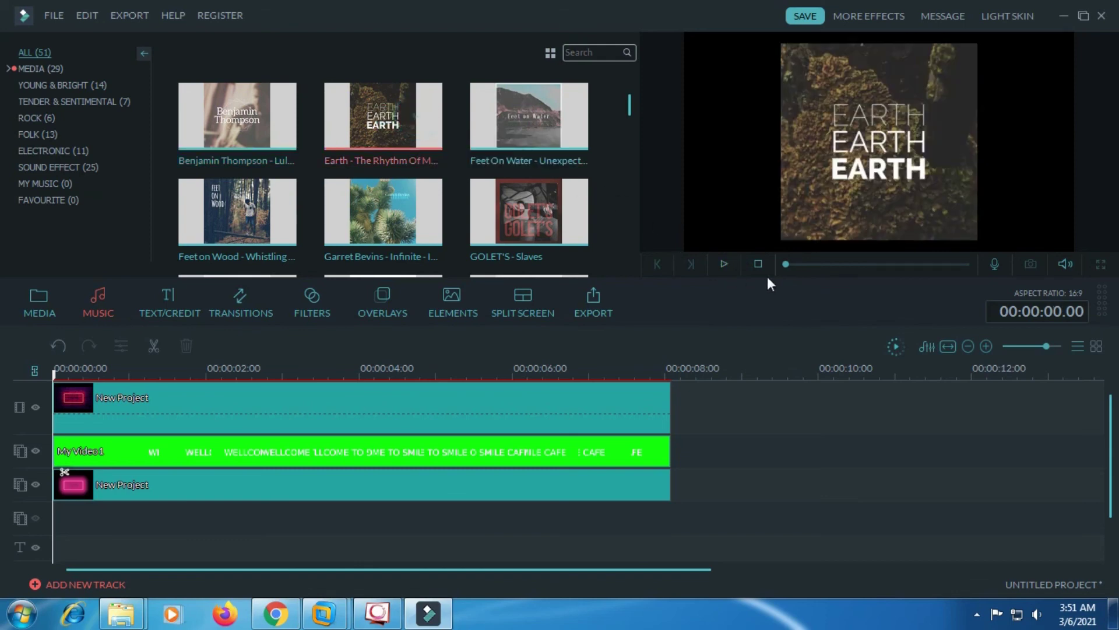
{"action": "left_click", "coordinate": [726, 264]}
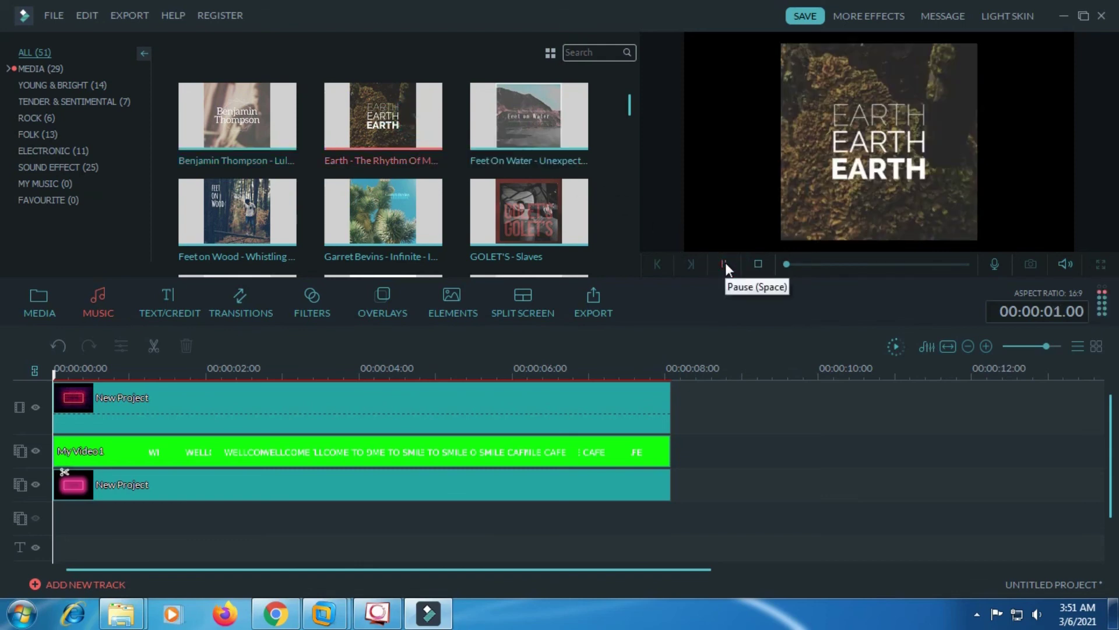
{"action": "left_click", "coordinate": [725, 265]}
{"action": "scroll", "coordinate": [499, 204], "scroll_direction": "up", "scroll_amount": 2}
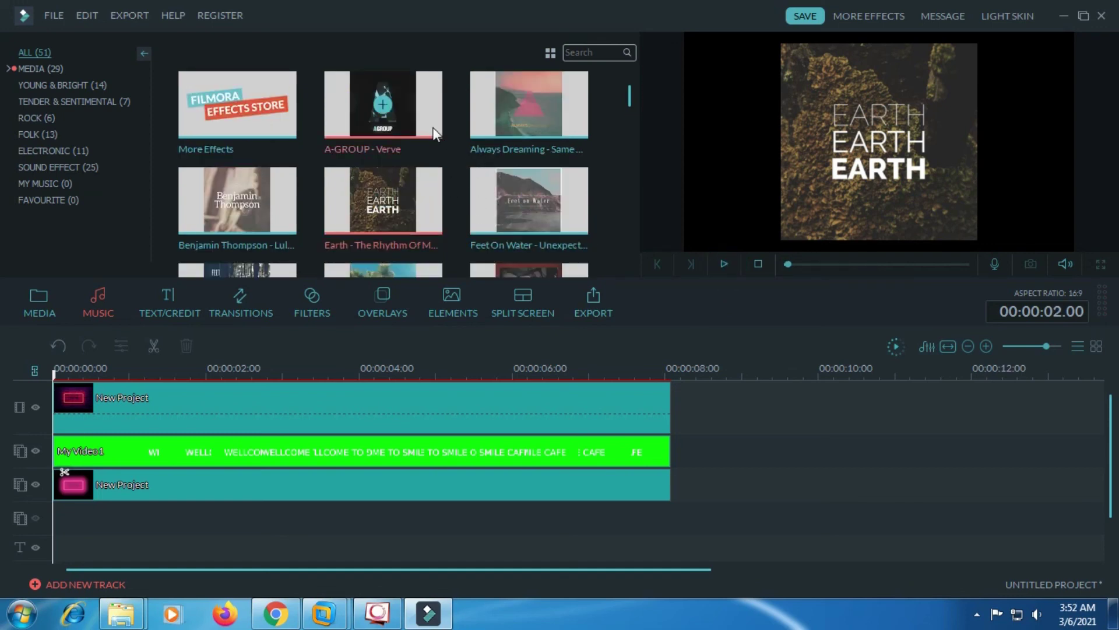
{"action": "left_click", "coordinate": [418, 126]}
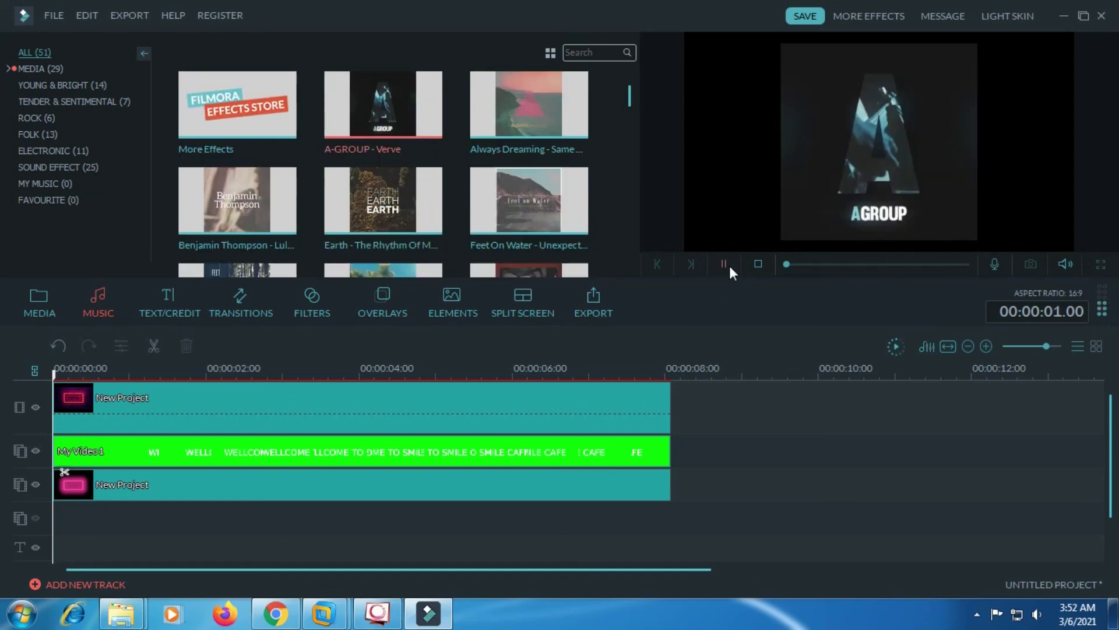
{"action": "left_click", "coordinate": [726, 265]}
{"action": "left_click", "coordinate": [758, 266]}
Place A-GROUP - Verve at the start of the first audio track and trim its end to about 8 seconds, matching the video clips.
{"action": "left_click", "coordinate": [327, 530]}
{"action": "scroll", "coordinate": [358, 536], "scroll_direction": "down", "scroll_amount": 1}
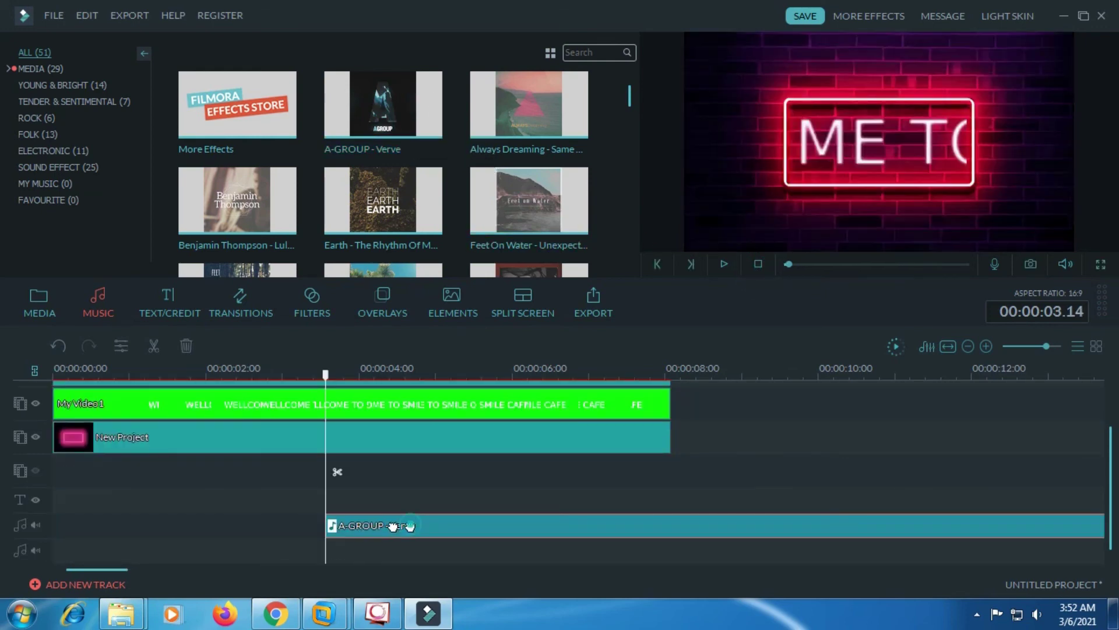
{"action": "left_click_drag", "start_coordinate": [164, 527], "coordinate": [141, 525]}
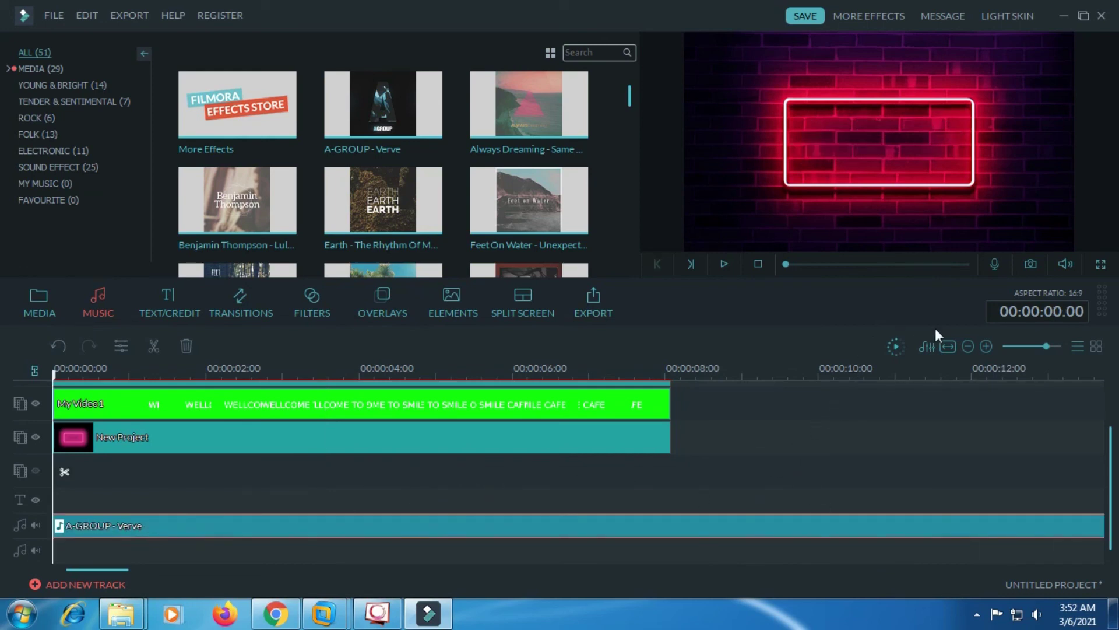
{"action": "left_click", "coordinate": [1033, 346]}
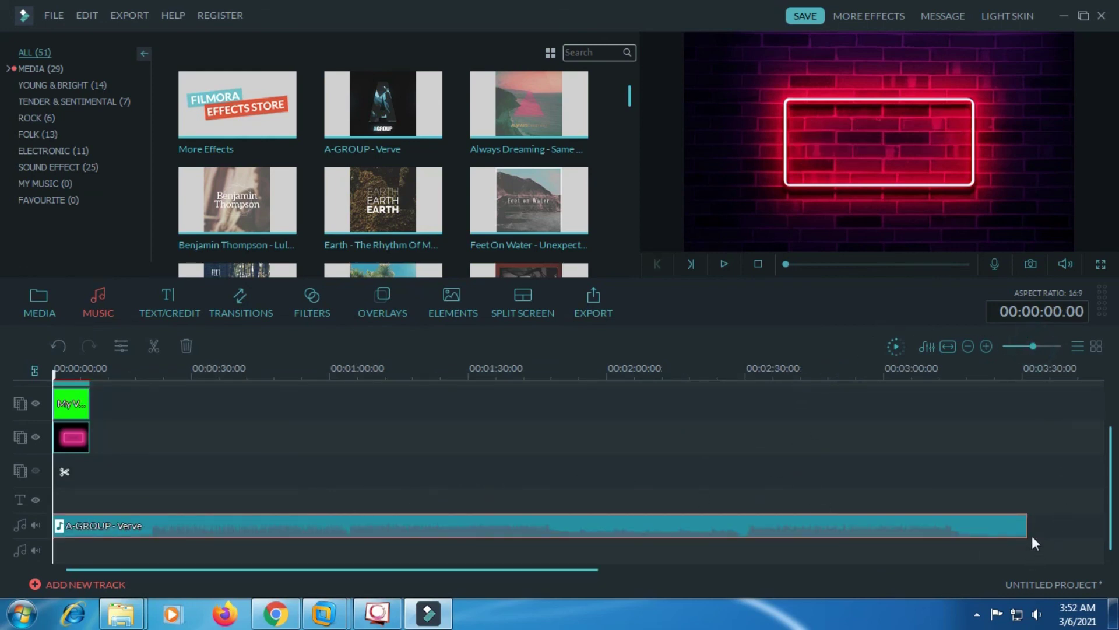
{"action": "left_click_drag", "start_coordinate": [1027, 525], "coordinate": [91, 524]}
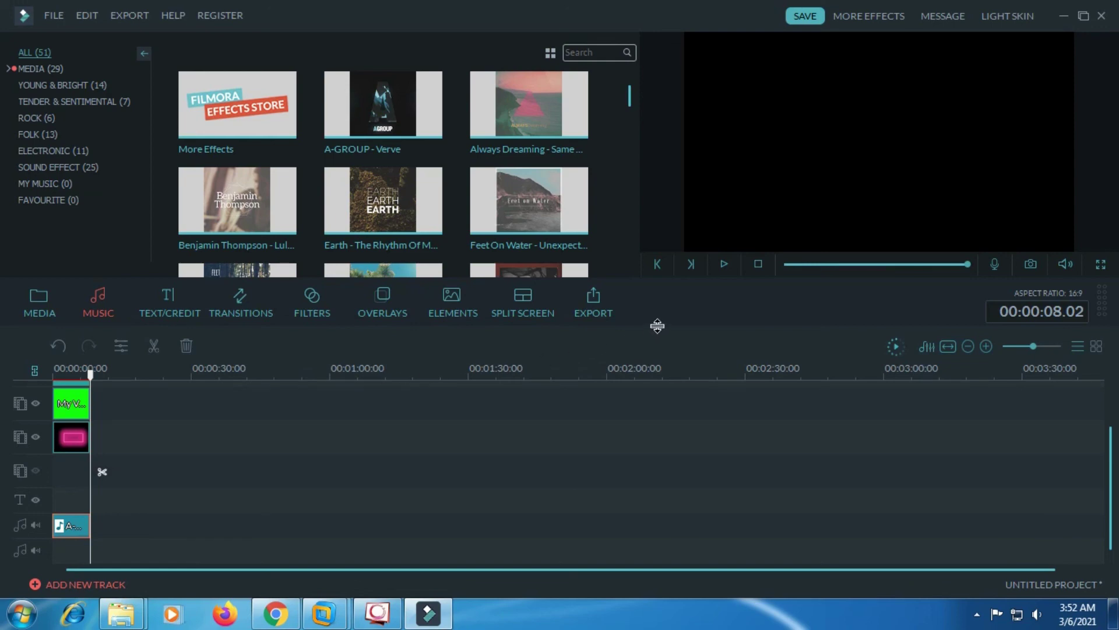
Play the composition from the beginning to check the scrolling text together with the background music.
{"action": "left_click", "coordinate": [759, 264]}
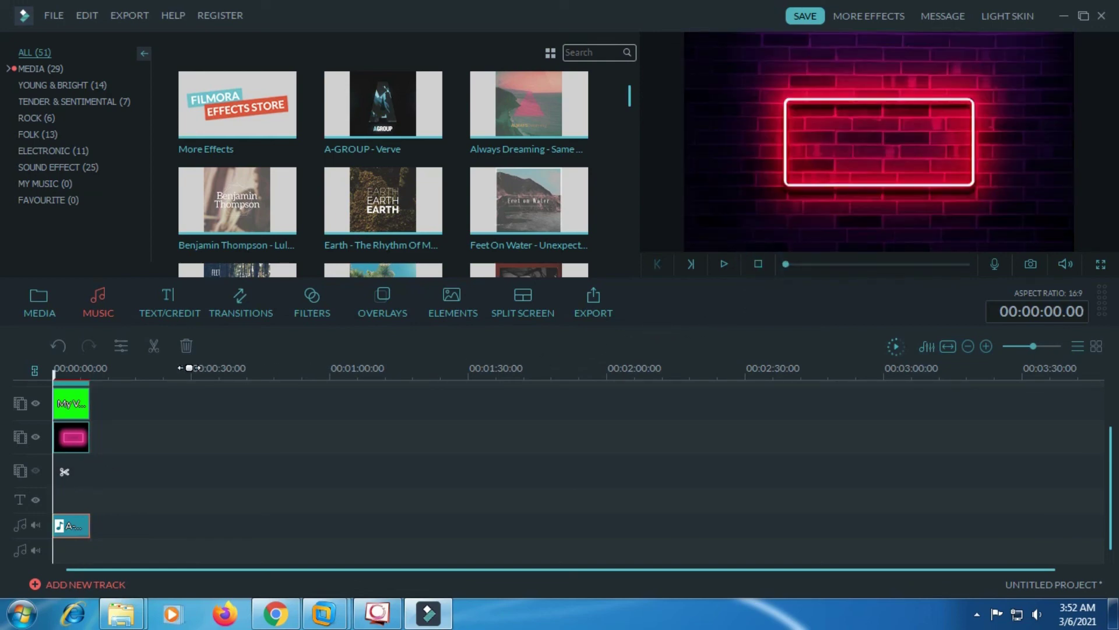
{"action": "left_click_drag", "start_coordinate": [132, 380], "coordinate": [945, 375]}
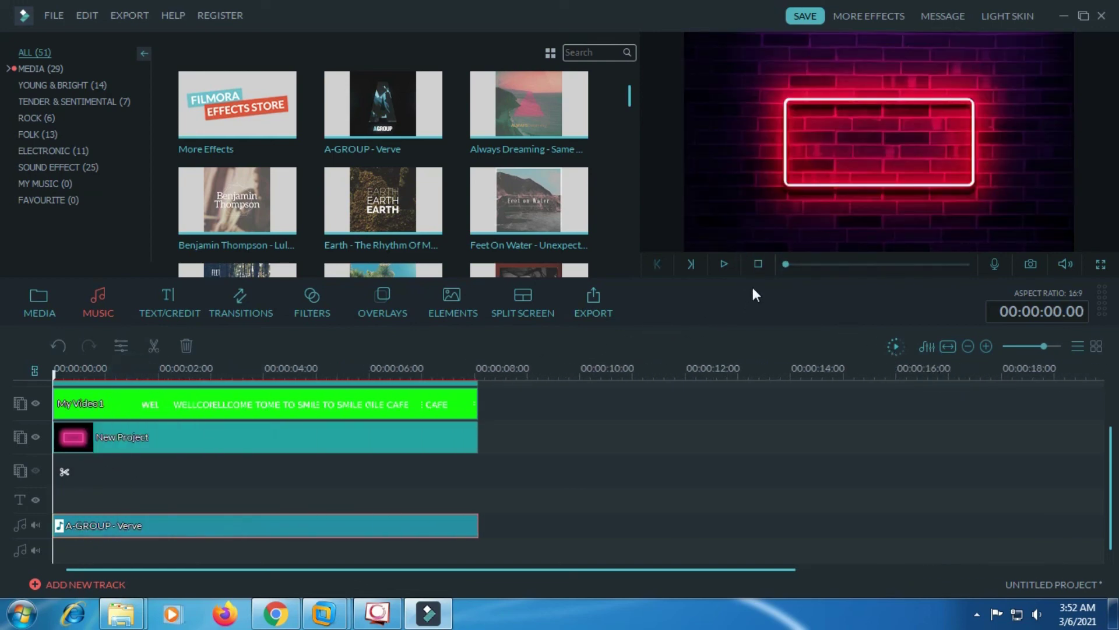
{"action": "left_click", "coordinate": [724, 264]}
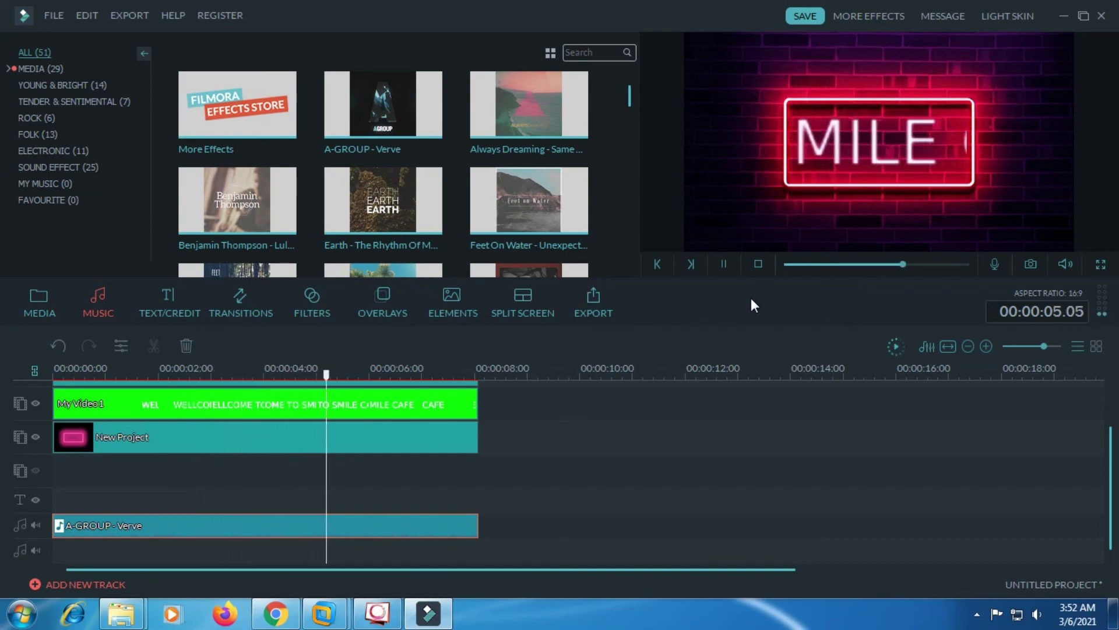
{"action": "left_click", "coordinate": [758, 264]}
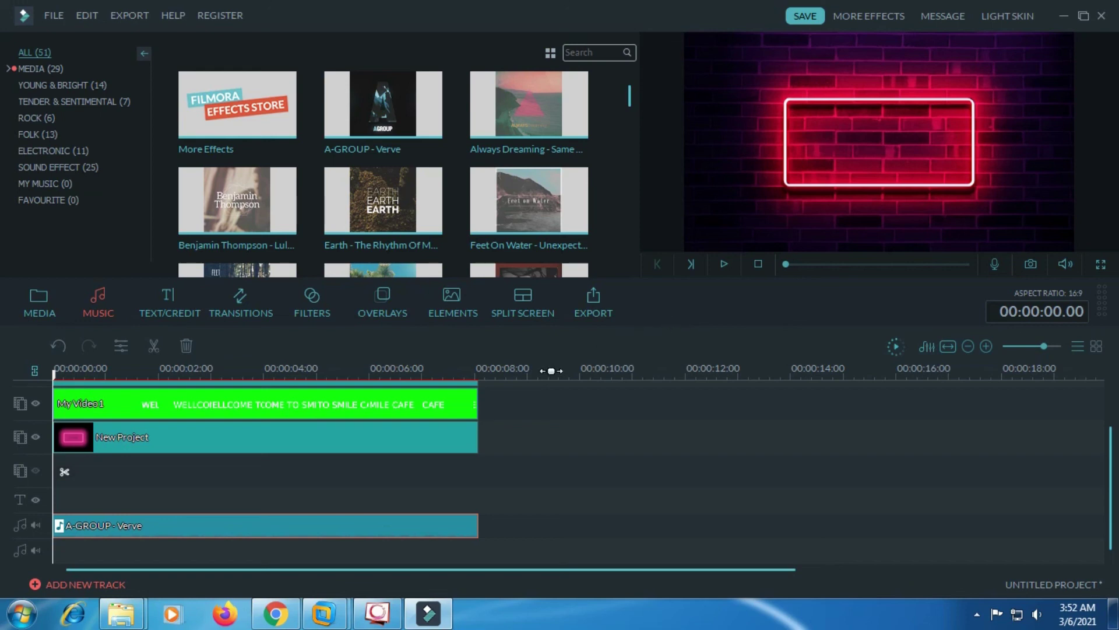
Export the project as an MP4 file named My Video at 1920 x 1080.
{"action": "left_click", "coordinate": [593, 307]}
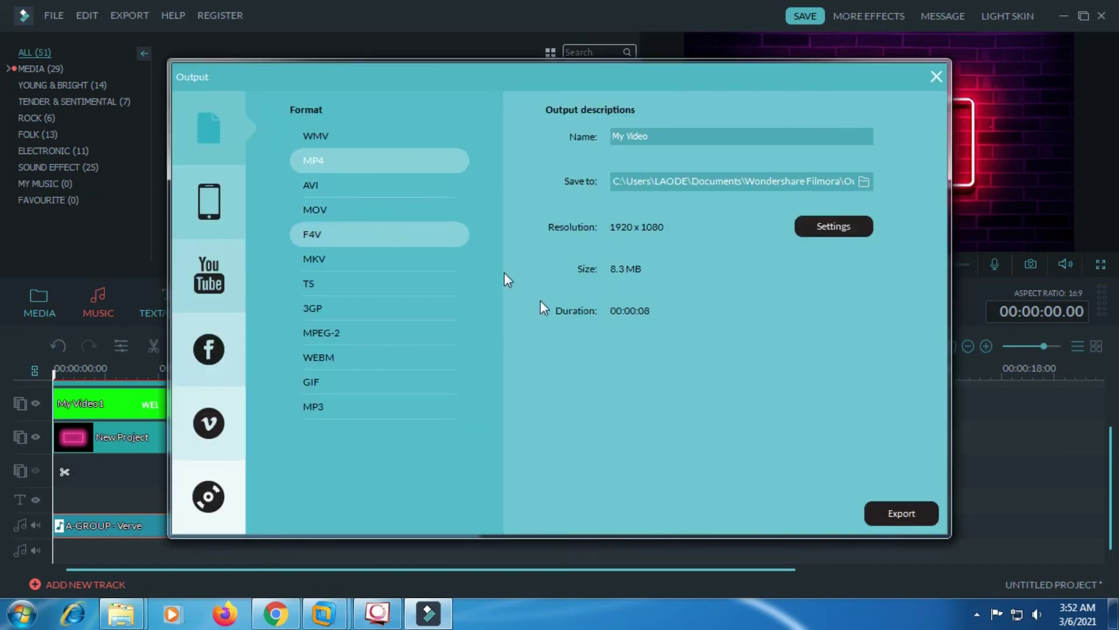
{"action": "left_click", "coordinate": [879, 513]}
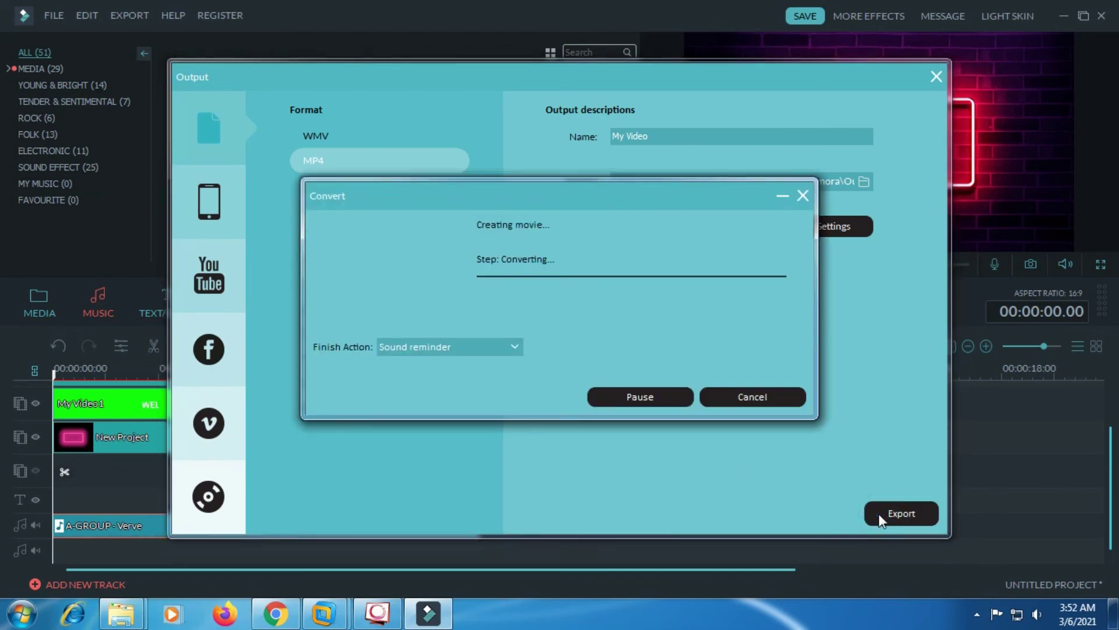
{"action": "left_click", "coordinate": [977, 614]}
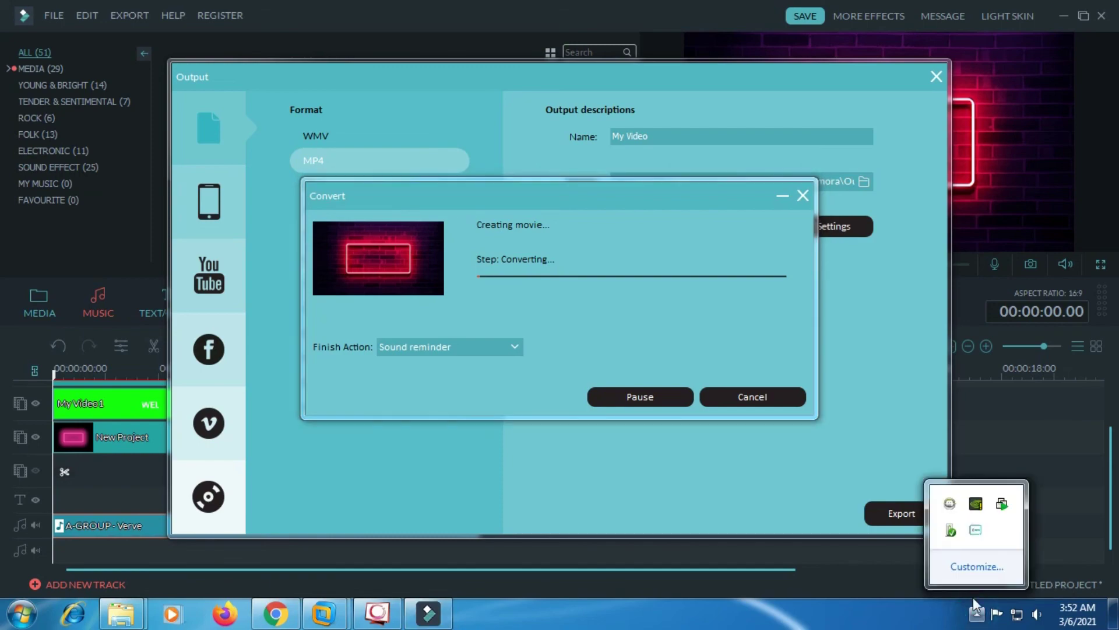
{"action": "right_click", "coordinate": [975, 529]}
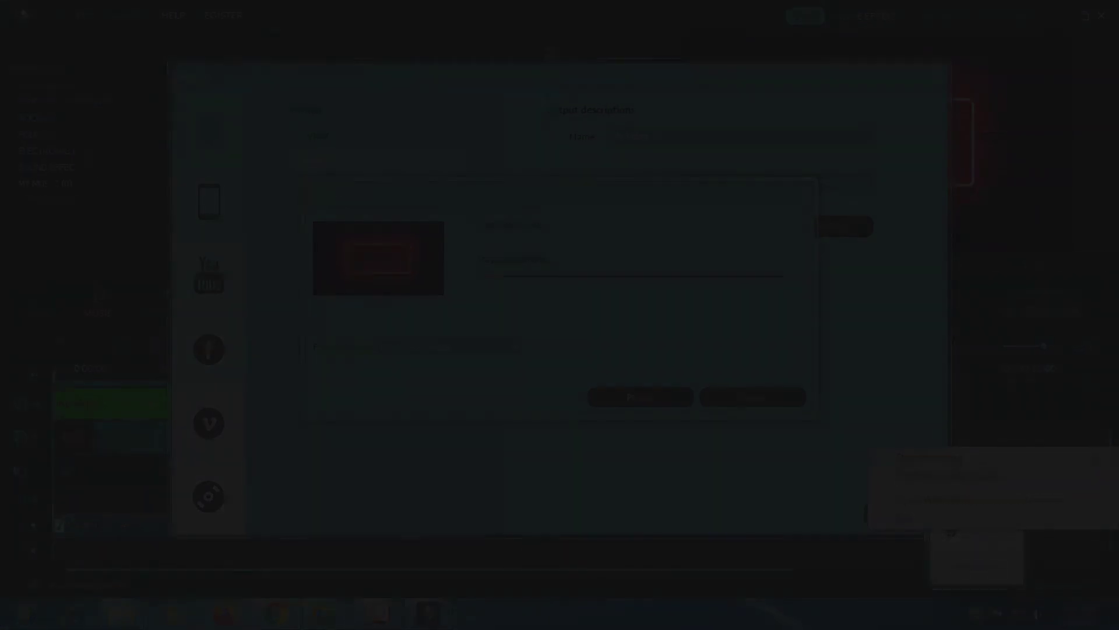